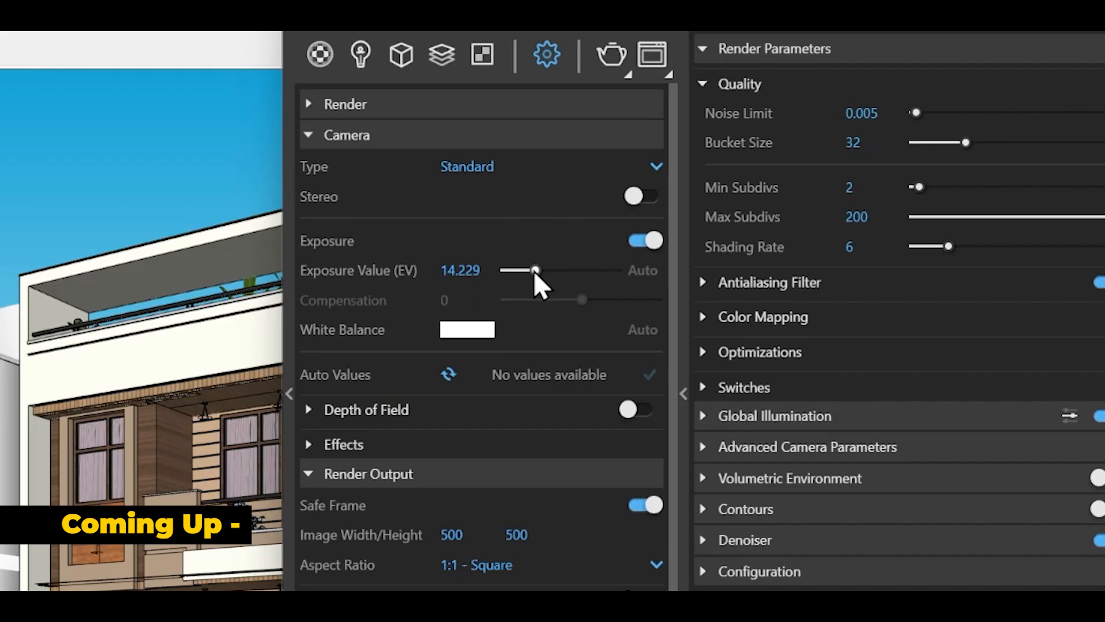
pyautogui.moveTo(533, 271); pyautogui.dragTo(541, 271)
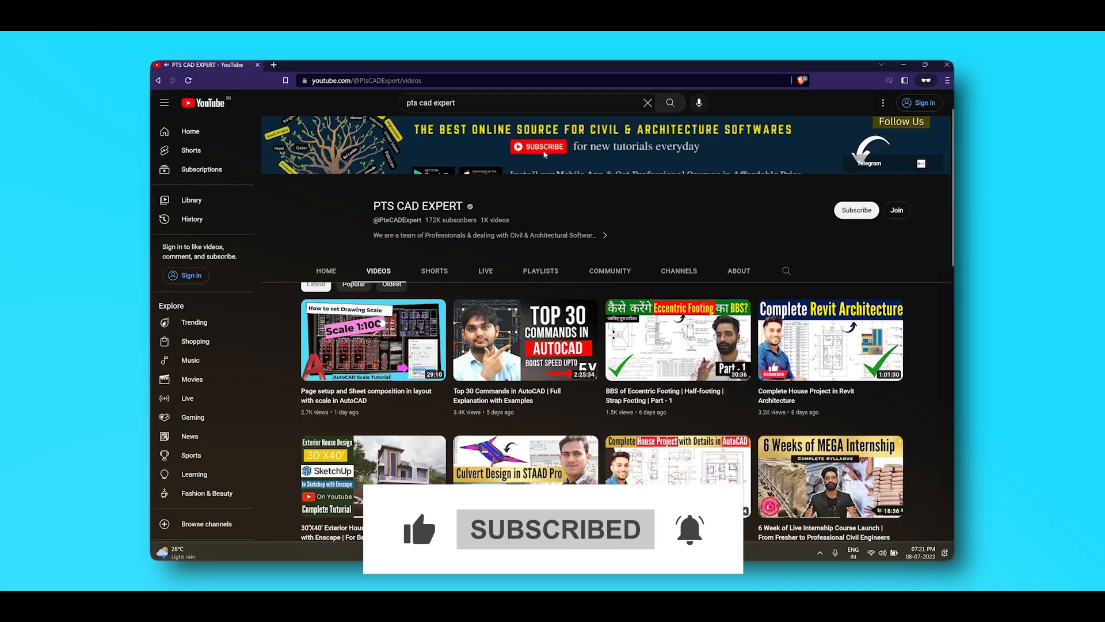
# Browse the PTS CAD EXPERT channel's videos on YouTube and look through its vray playlist.
pyautogui.scroll(-10, 321, 303)
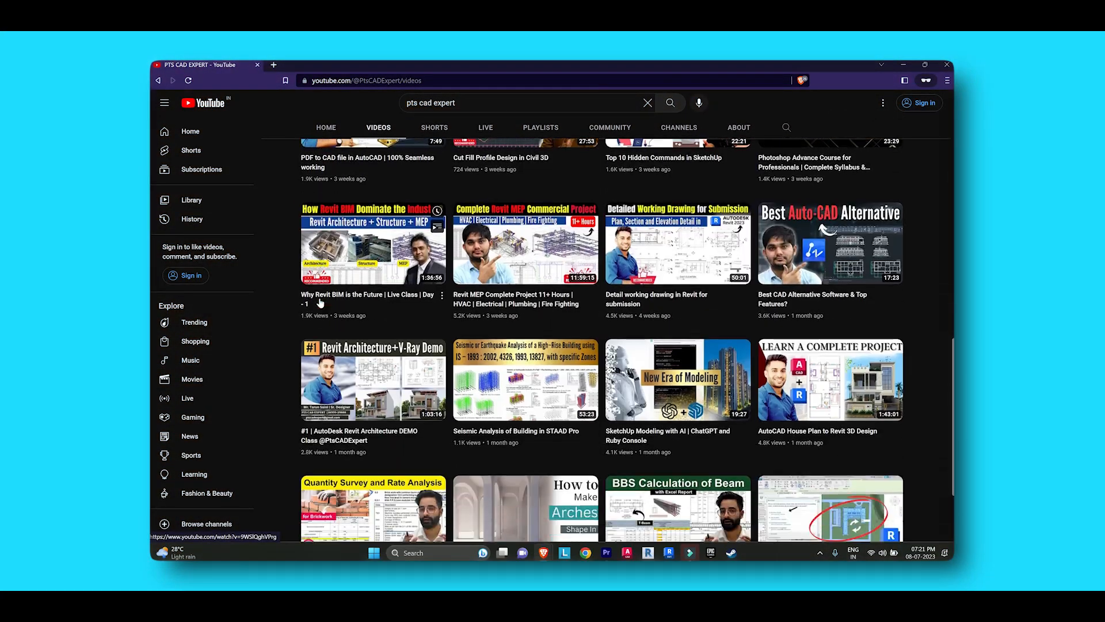
pyautogui.scroll(-12, 321, 303)
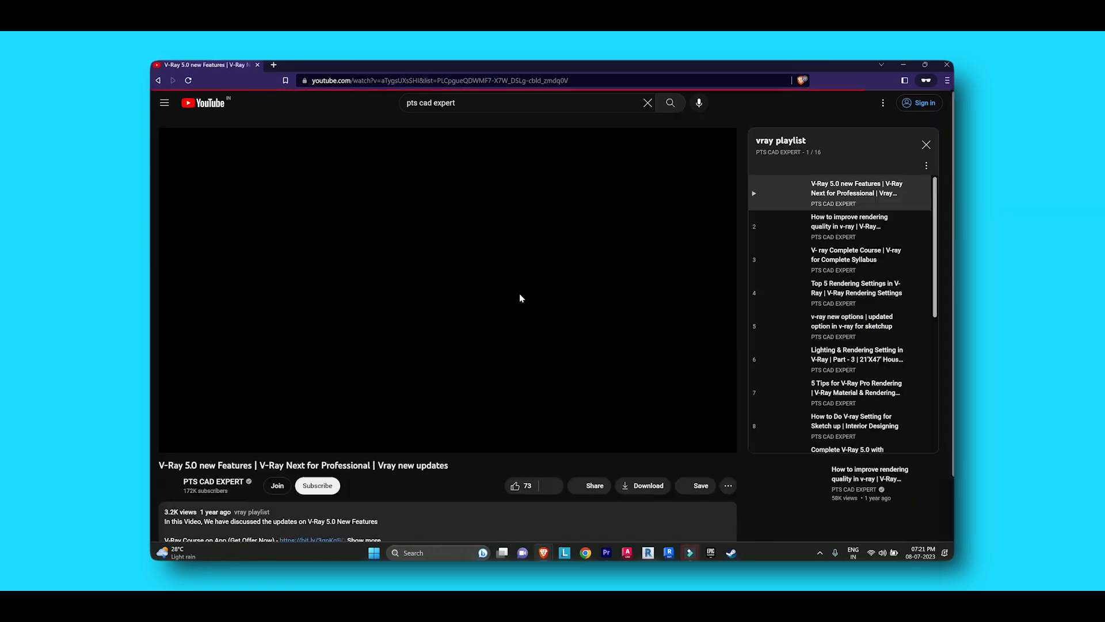
pyautogui.scroll(-5, 787, 303)
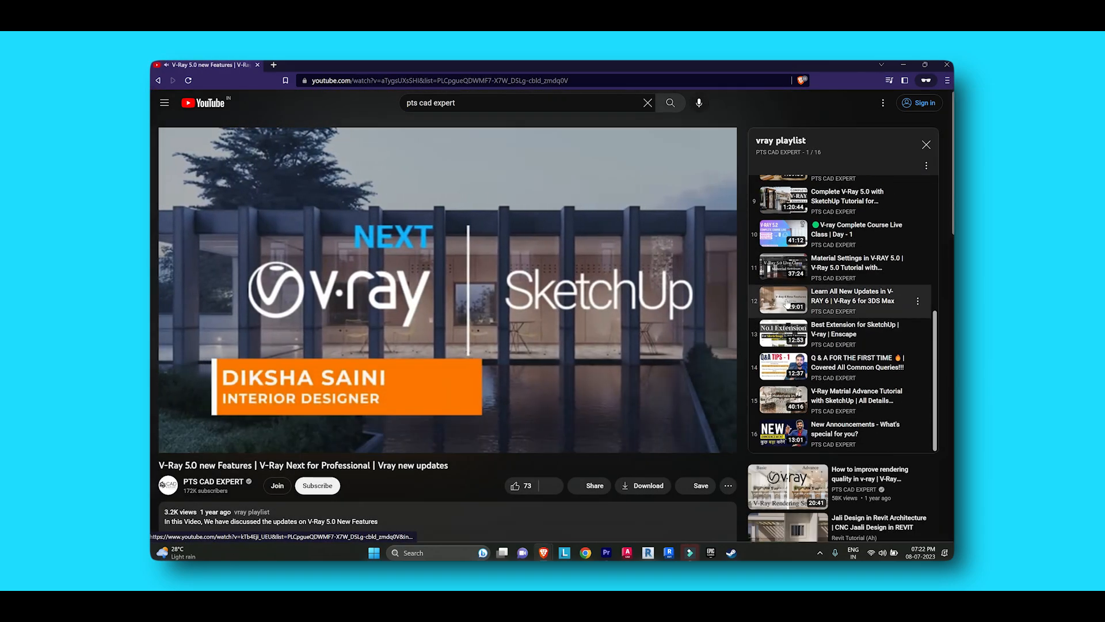
pyautogui.click(787, 304)
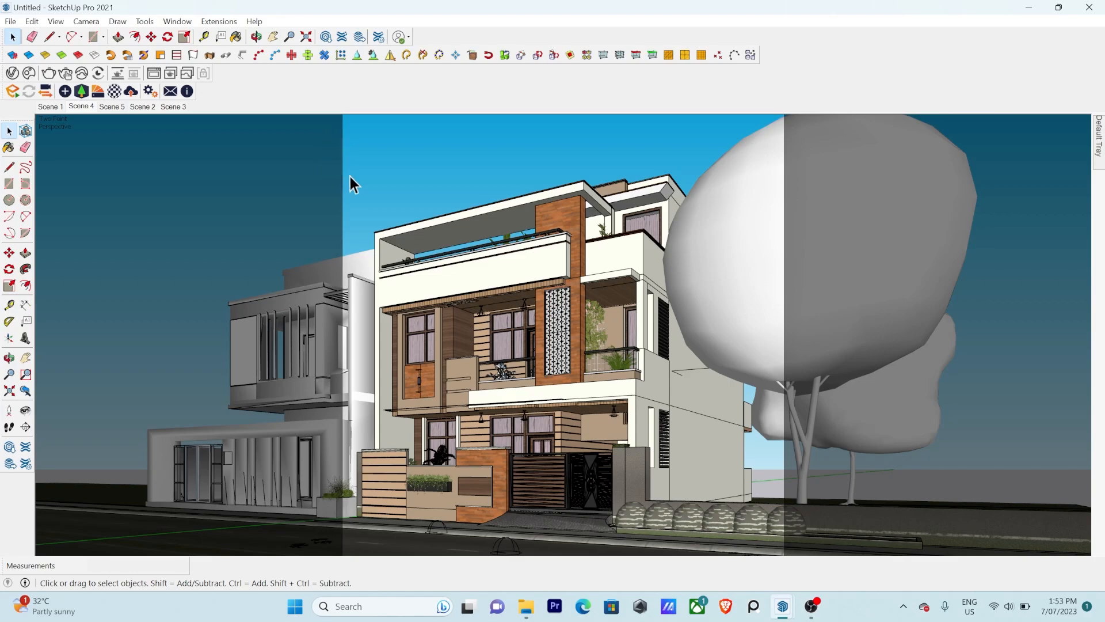
# In SketchUp, open the V-Ray Asset Editor and review its materials, lights, geometry, render elements and textures before showing the render settings.
pyautogui.click(12, 74)
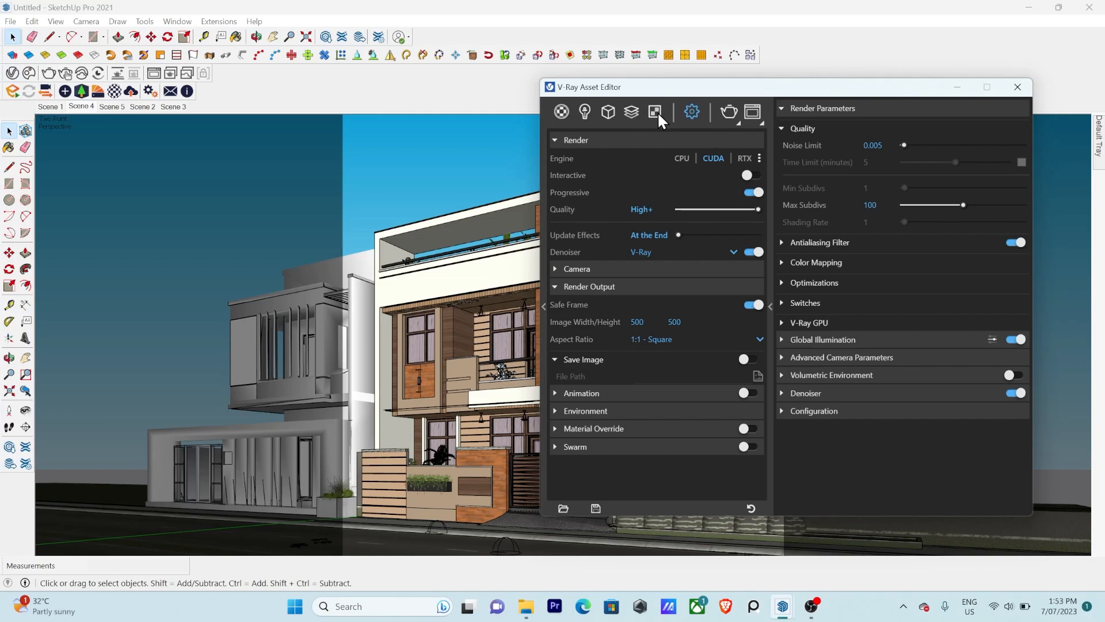
pyautogui.click(562, 115)
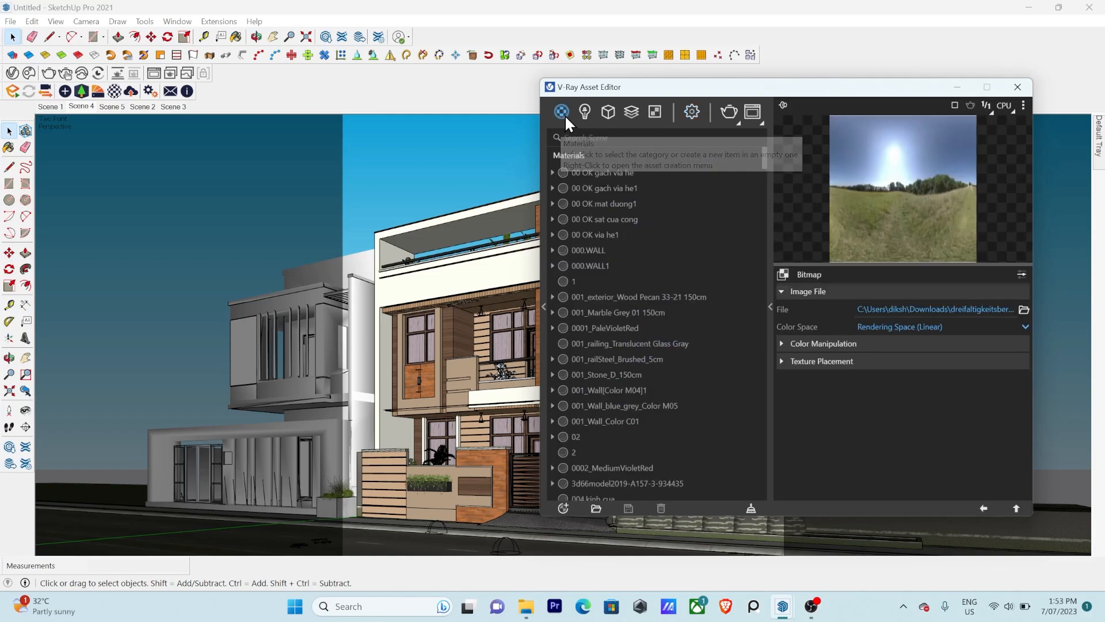
pyautogui.click(585, 112)
pyautogui.click(608, 112)
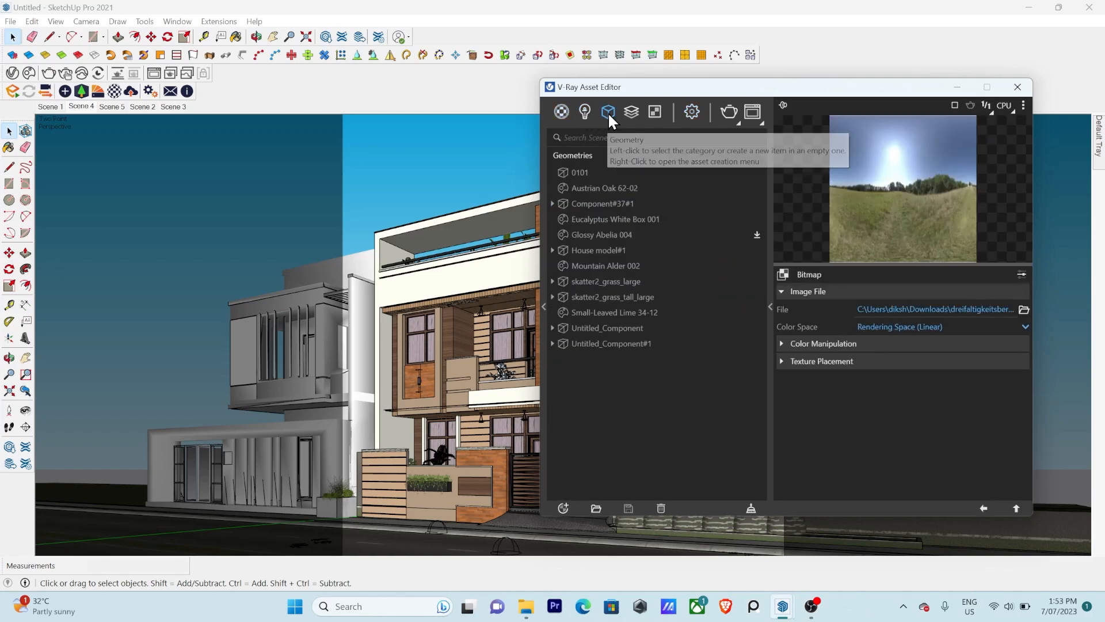
pyautogui.click(632, 113)
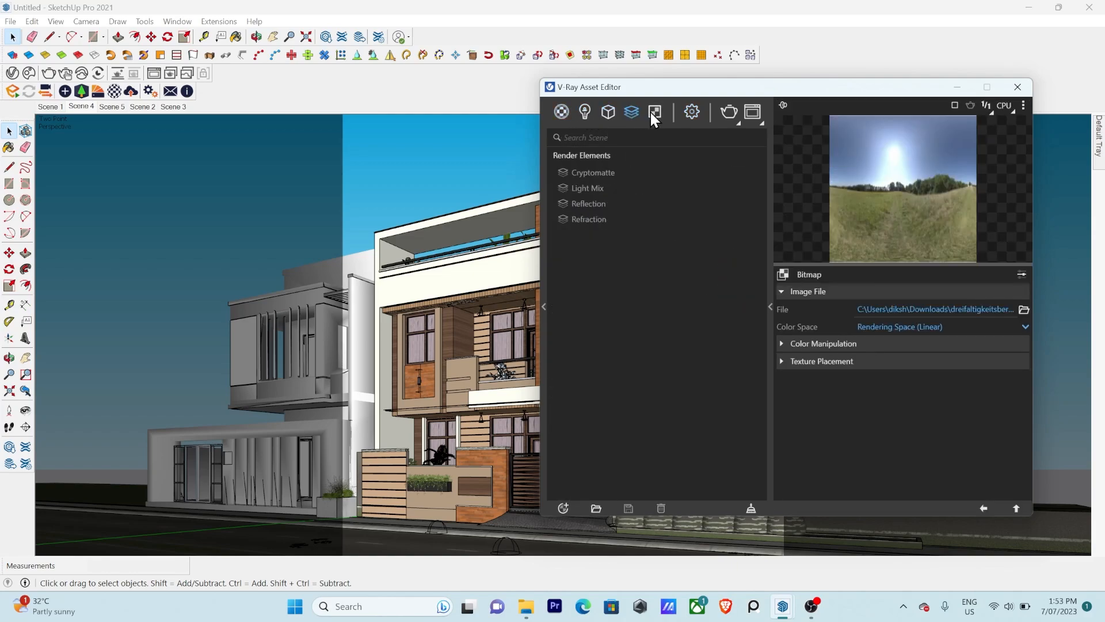
pyautogui.click(655, 113)
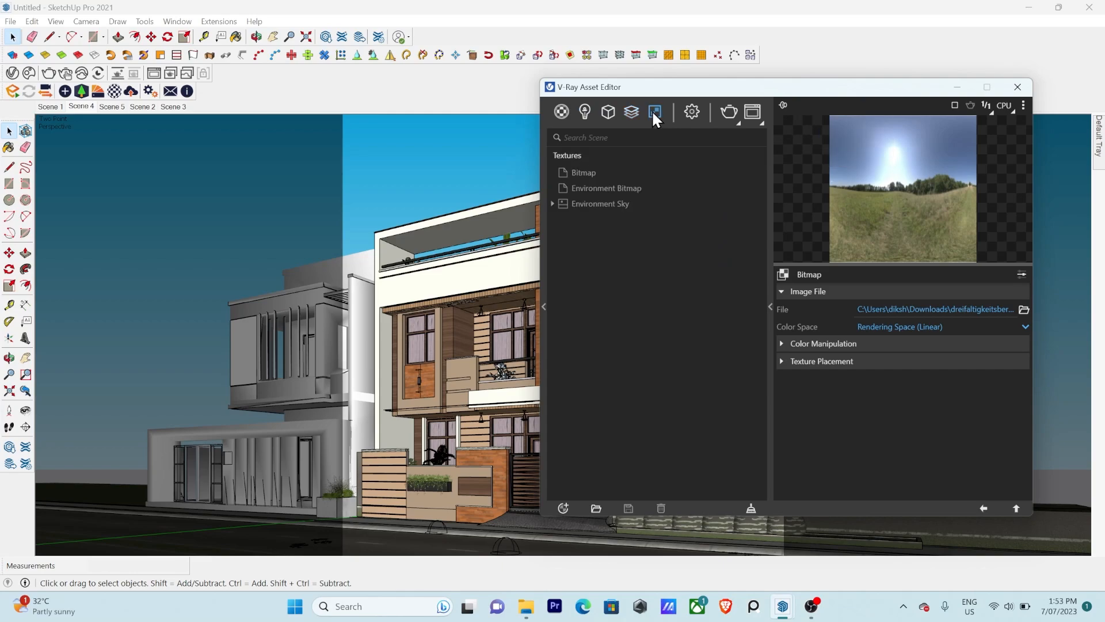
pyautogui.click(693, 112)
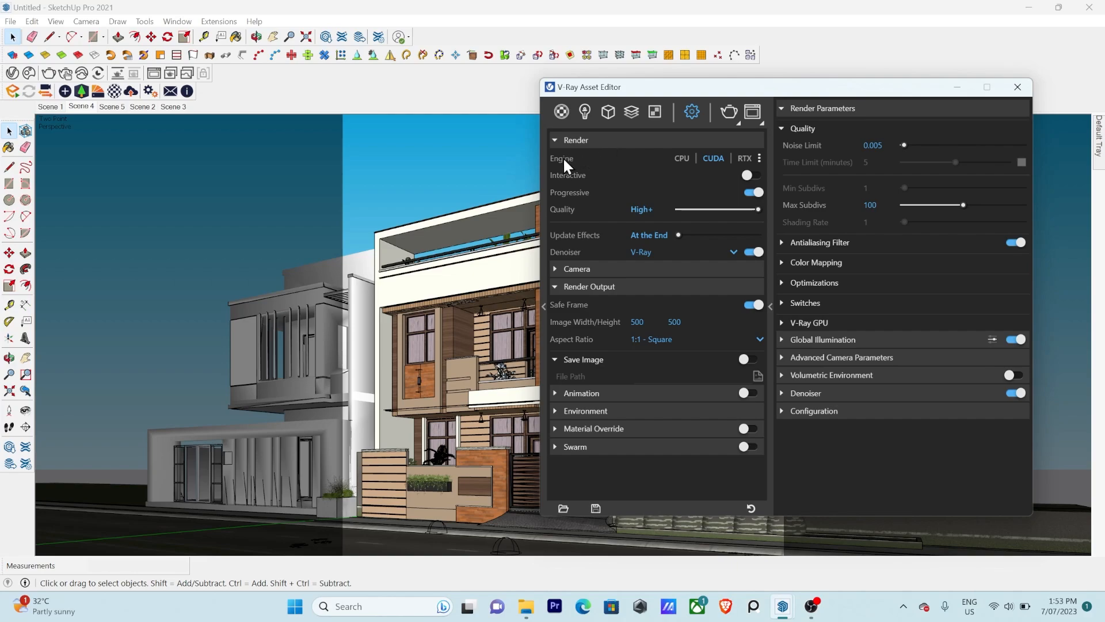
# Compare the CPU, CUDA and RTX render engines, view the CUDA compute devices, and set the engine to RTX.
pyautogui.moveTo(561, 157)
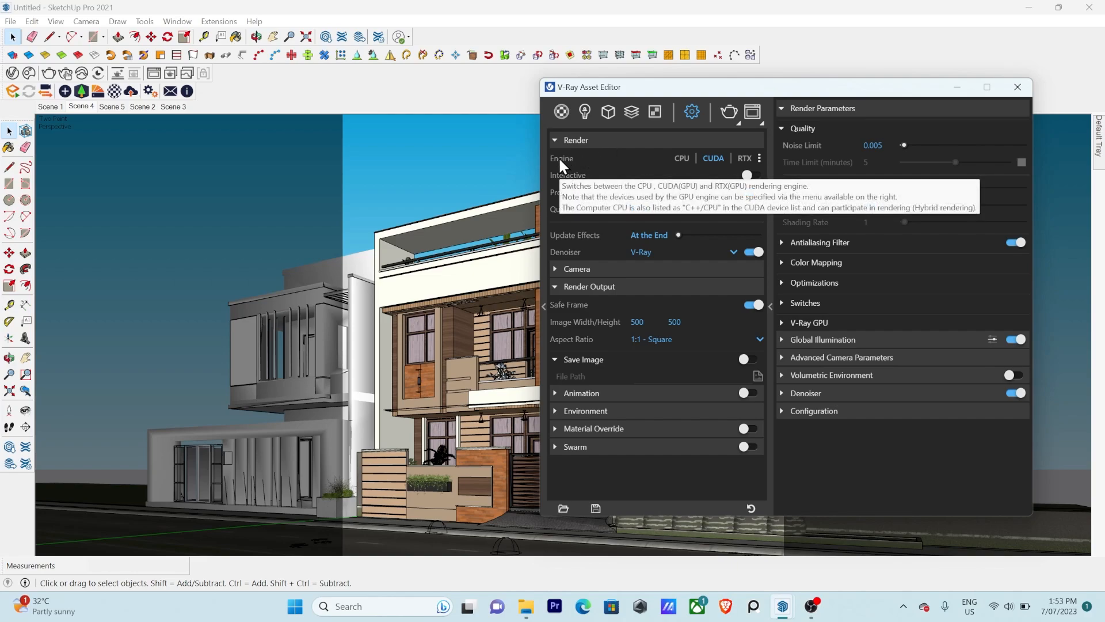
pyautogui.click(684, 158)
pyautogui.click(717, 157)
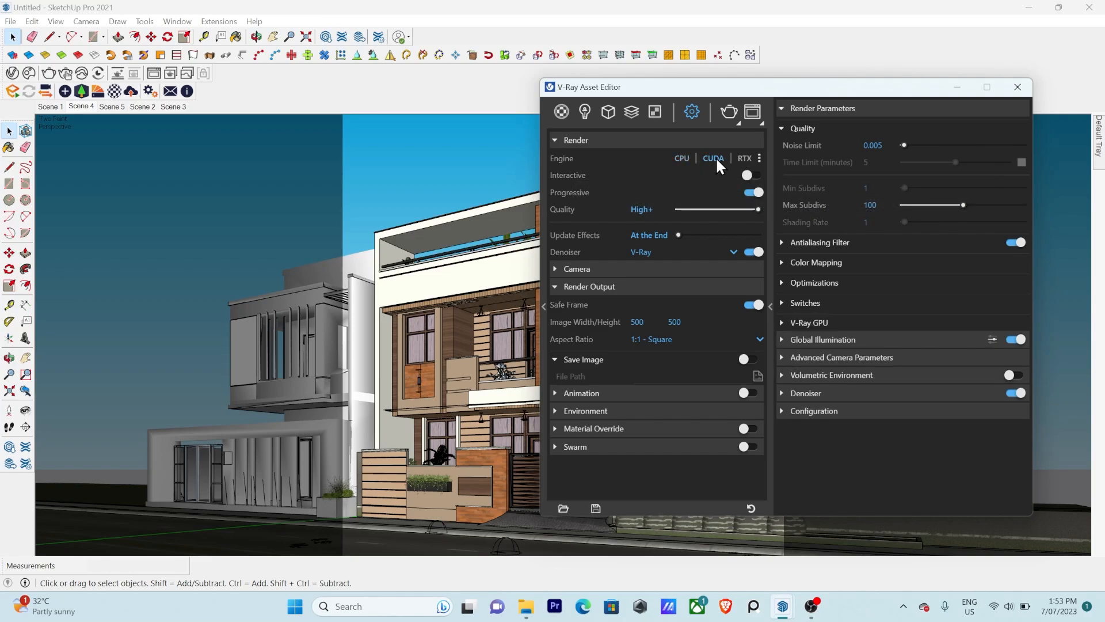
pyautogui.click(745, 158)
pyautogui.click(685, 158)
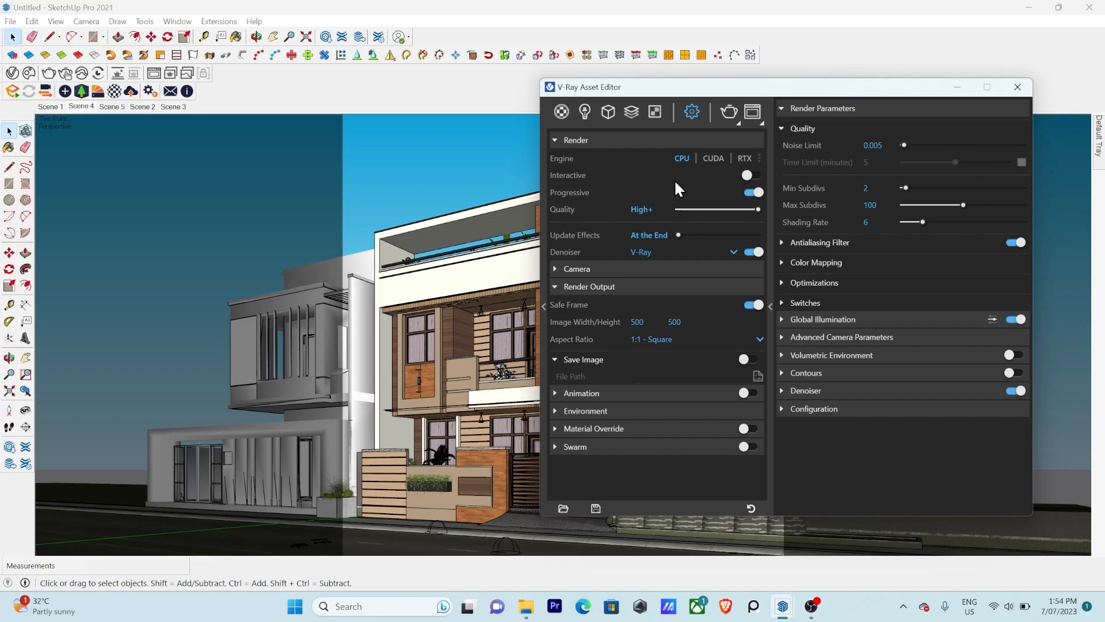
pyautogui.click(713, 157)
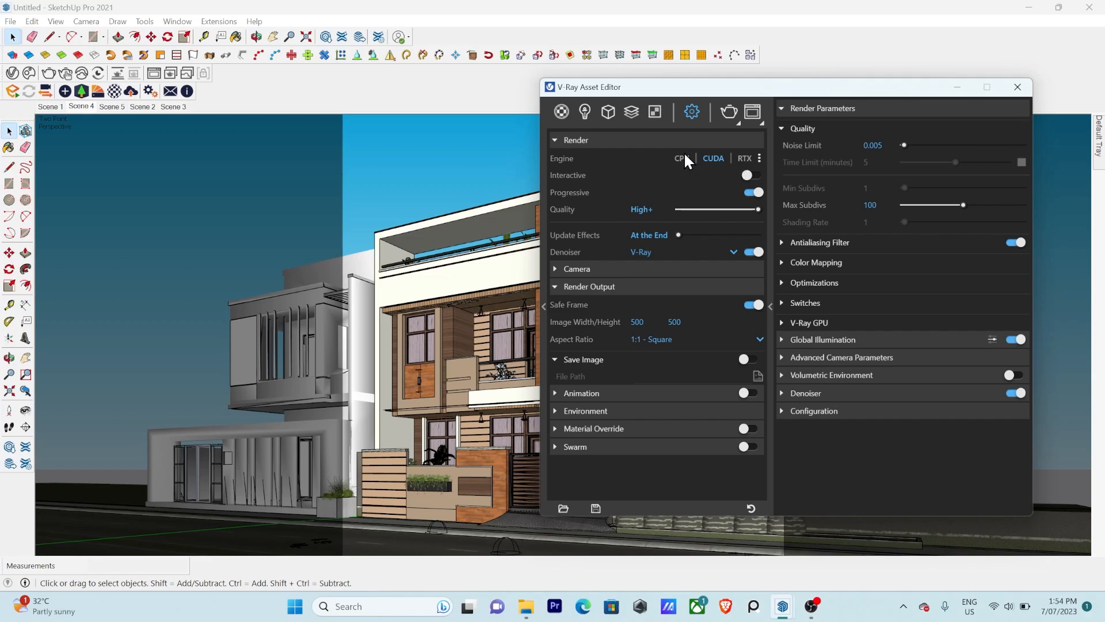
pyautogui.click(760, 154)
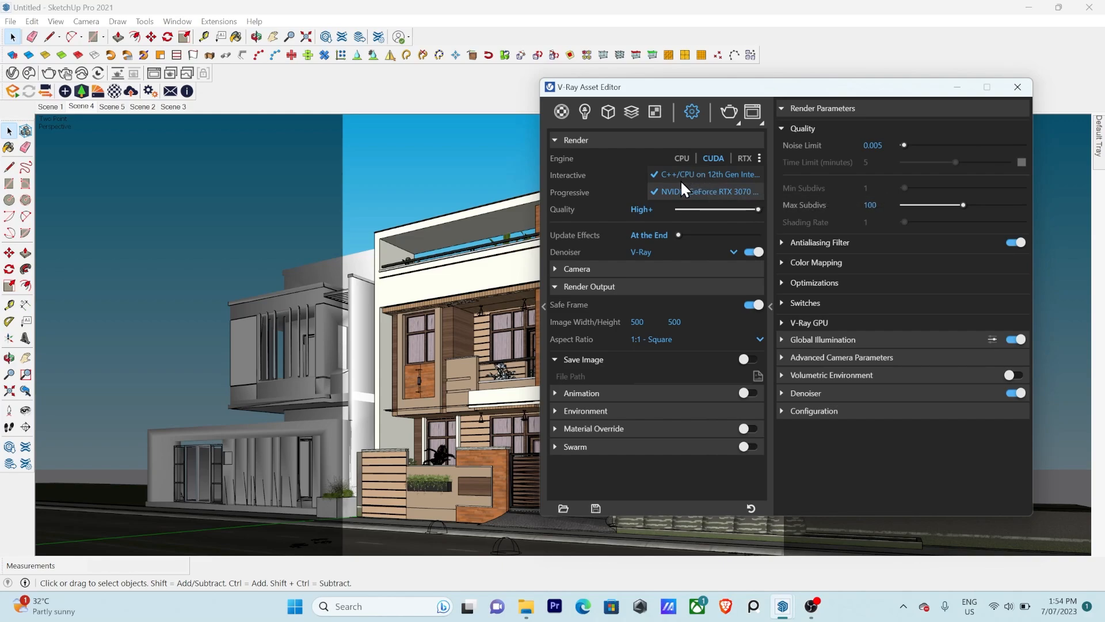
pyautogui.click(629, 162)
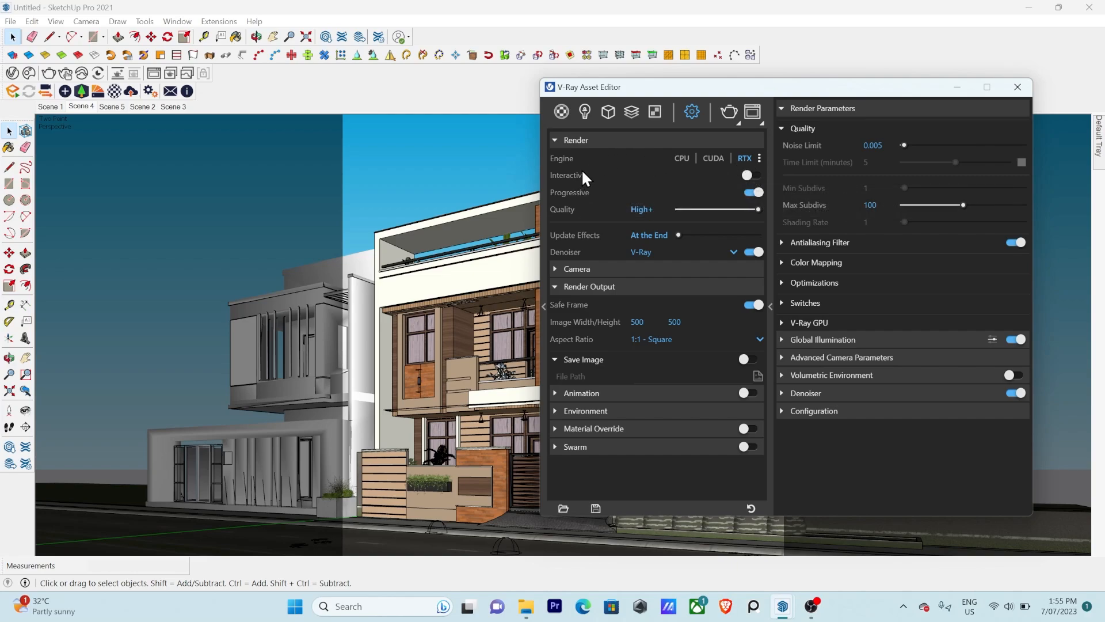
# Enable the Interactive option and start an interactive render of the house.
pyautogui.moveTo(558, 177)
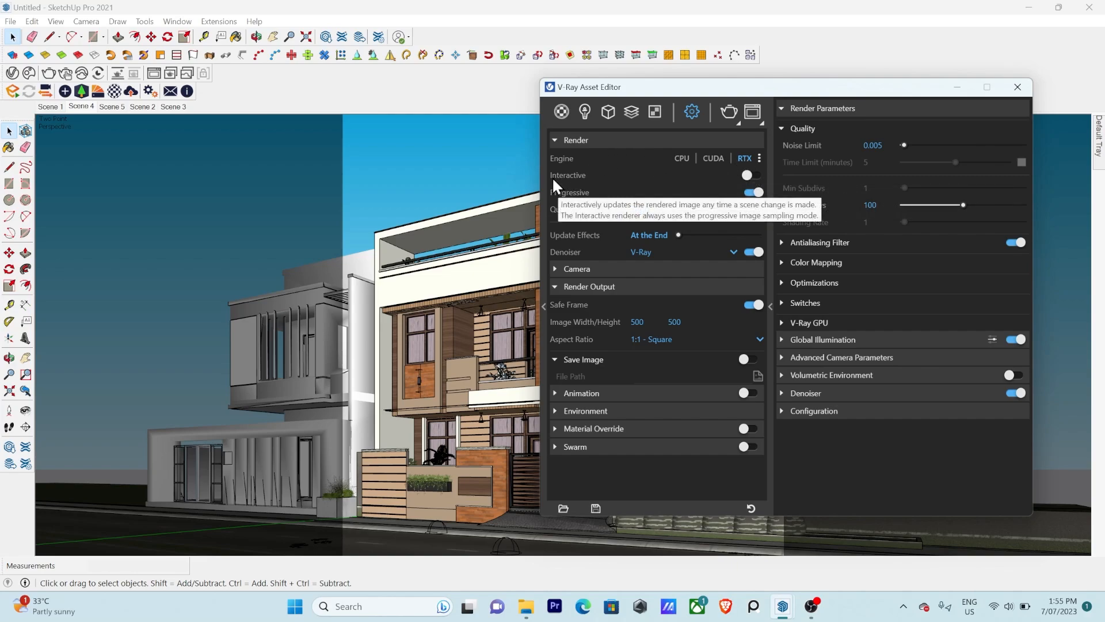
pyautogui.moveTo(555, 198)
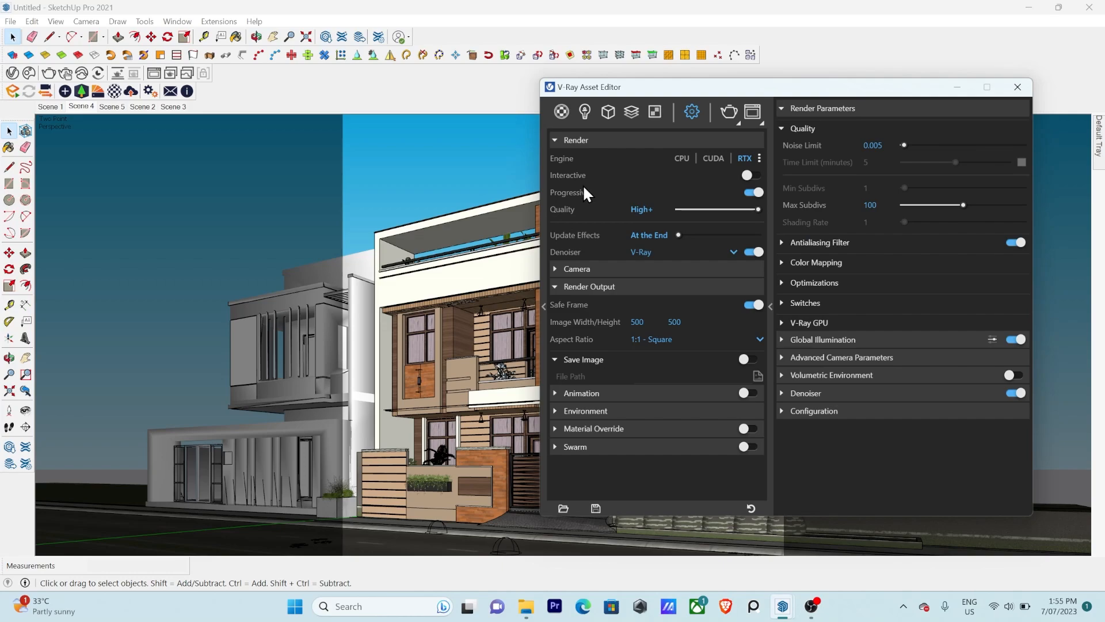
pyautogui.click(752, 178)
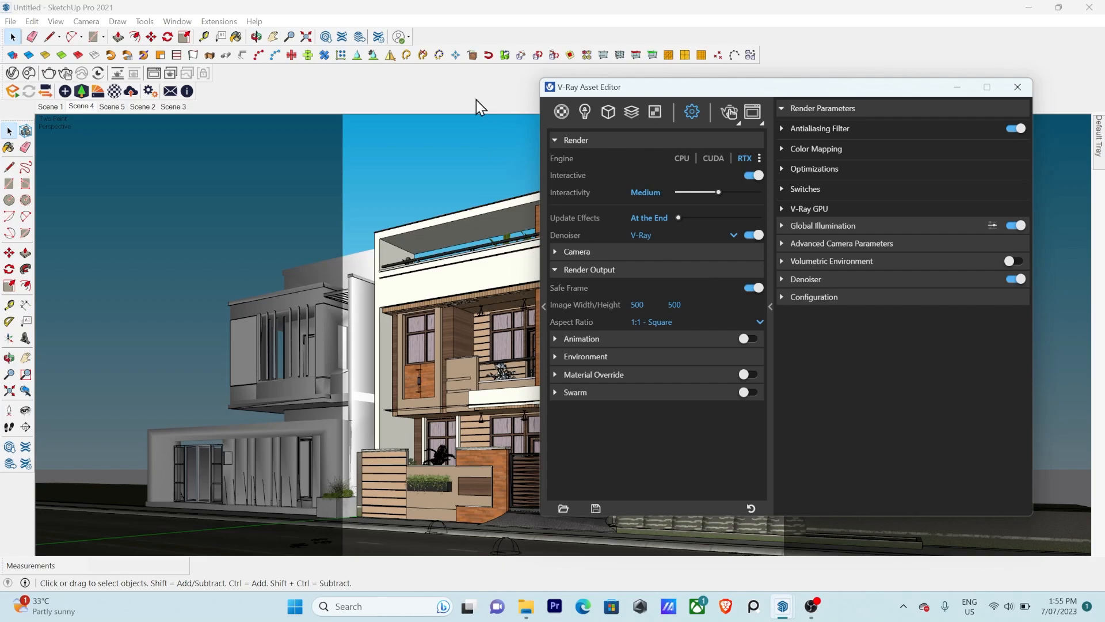
pyautogui.click(67, 74)
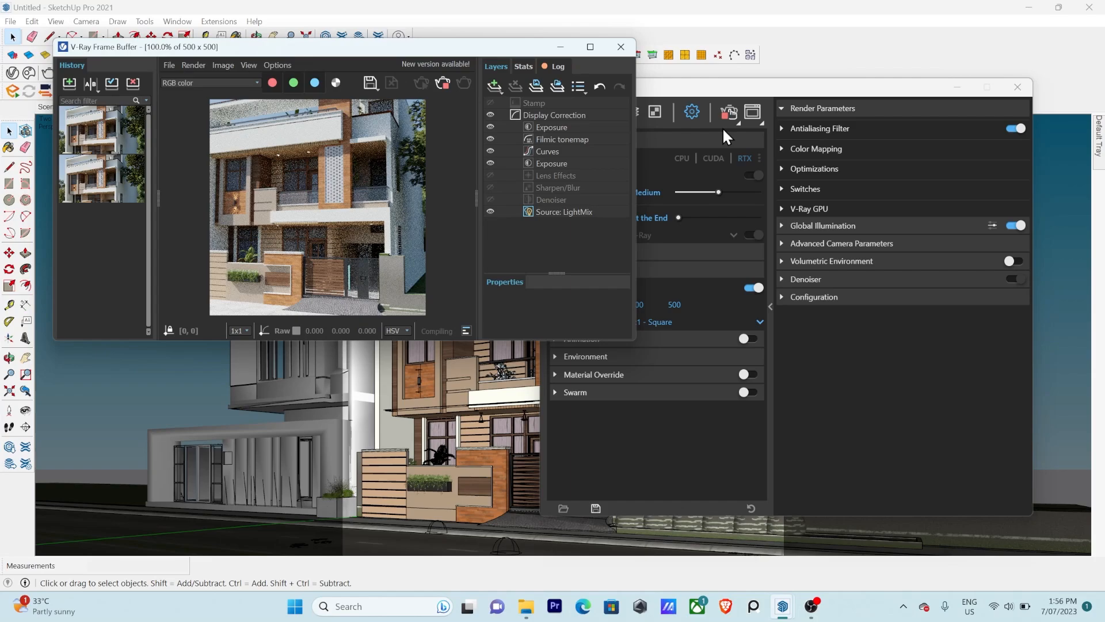
# Orbit around the house to check the live render from other angles, then end the render and restore the Scene 4 view.
pyautogui.moveTo(429, 403)
pyautogui.mouseDown(button='middle')
pyautogui.moveTo(464, 467)
pyautogui.moveTo(489, 481)
pyautogui.moveTo(471, 442)
pyautogui.mouseUp(button='middle')
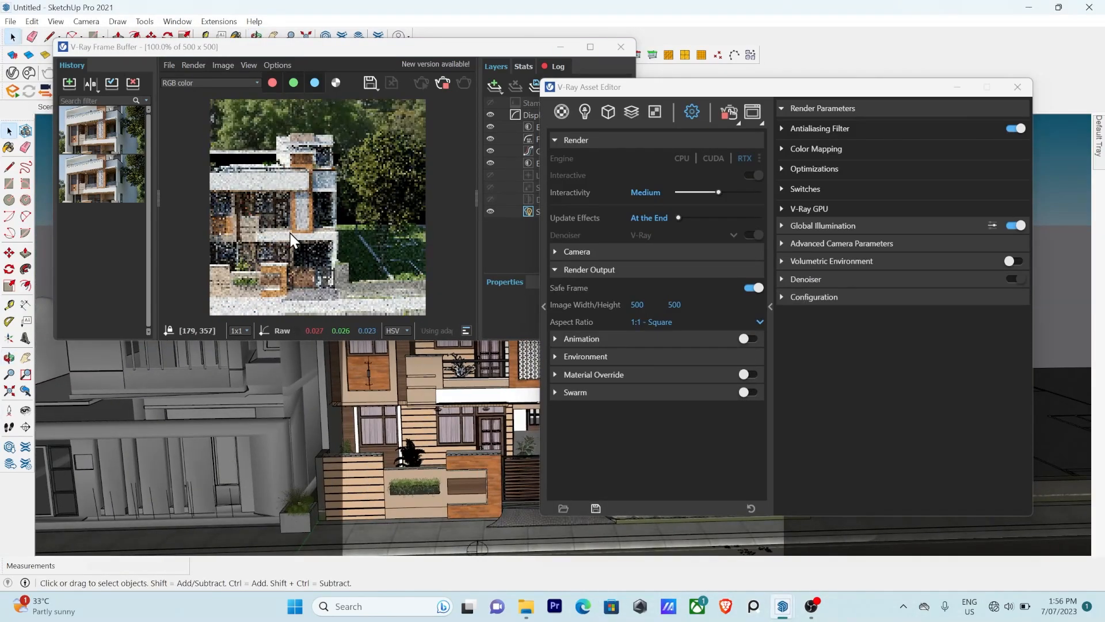
pyautogui.moveTo(426, 530)
pyautogui.mouseDown(button='middle')
pyautogui.moveTo(444, 540)
pyautogui.moveTo(499, 496)
pyautogui.moveTo(429, 471)
pyautogui.moveTo(364, 370)
pyautogui.mouseUp(button='middle')
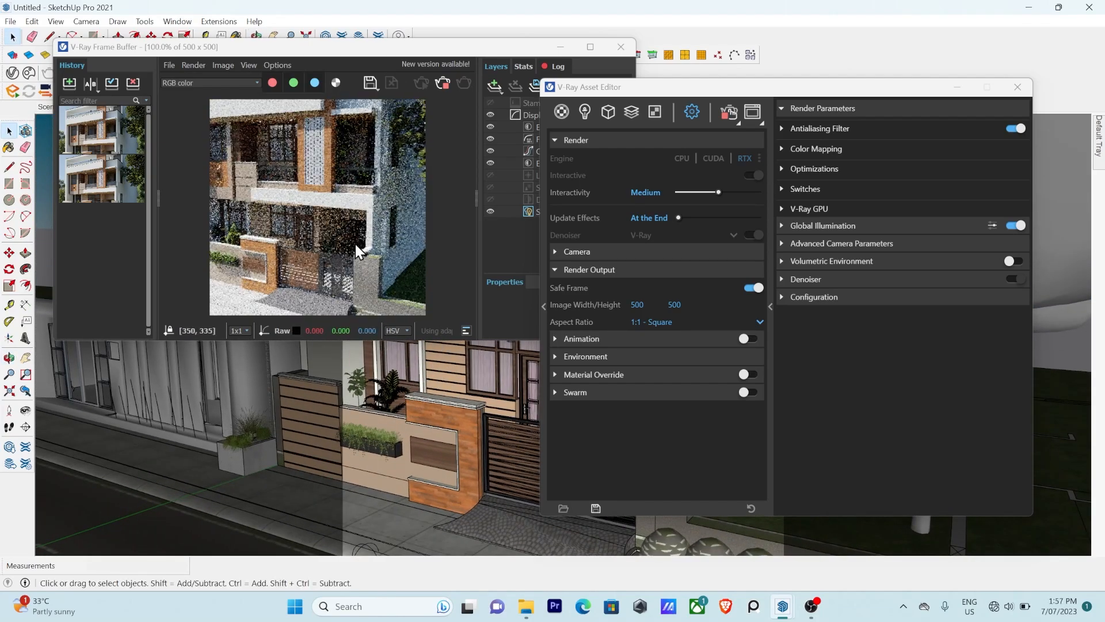
pyautogui.click(444, 82)
pyautogui.click(616, 46)
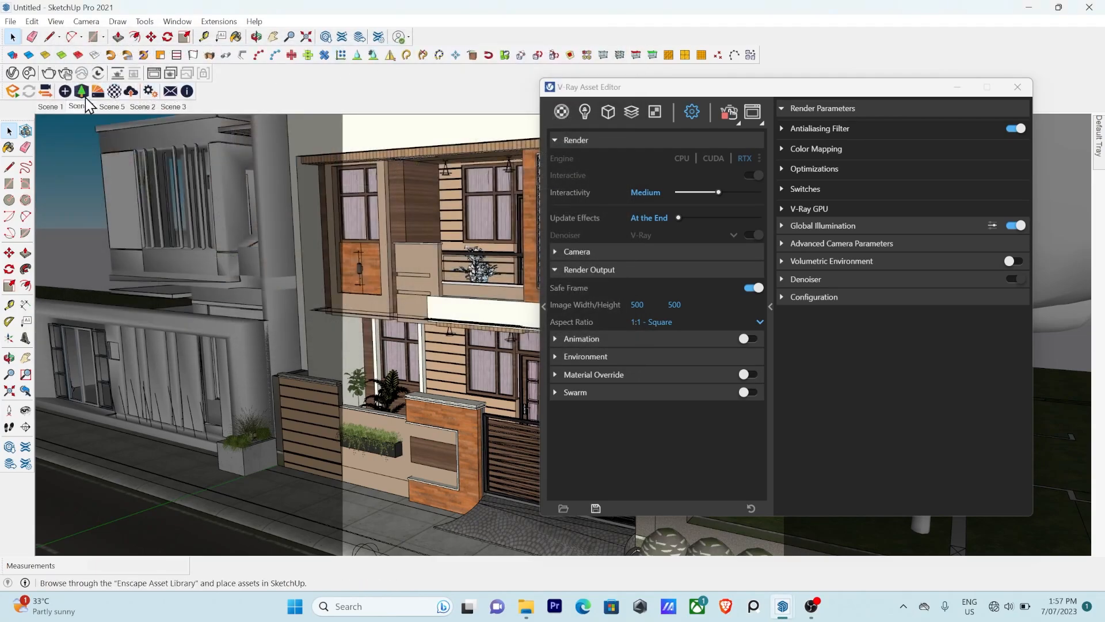
pyautogui.click(82, 110)
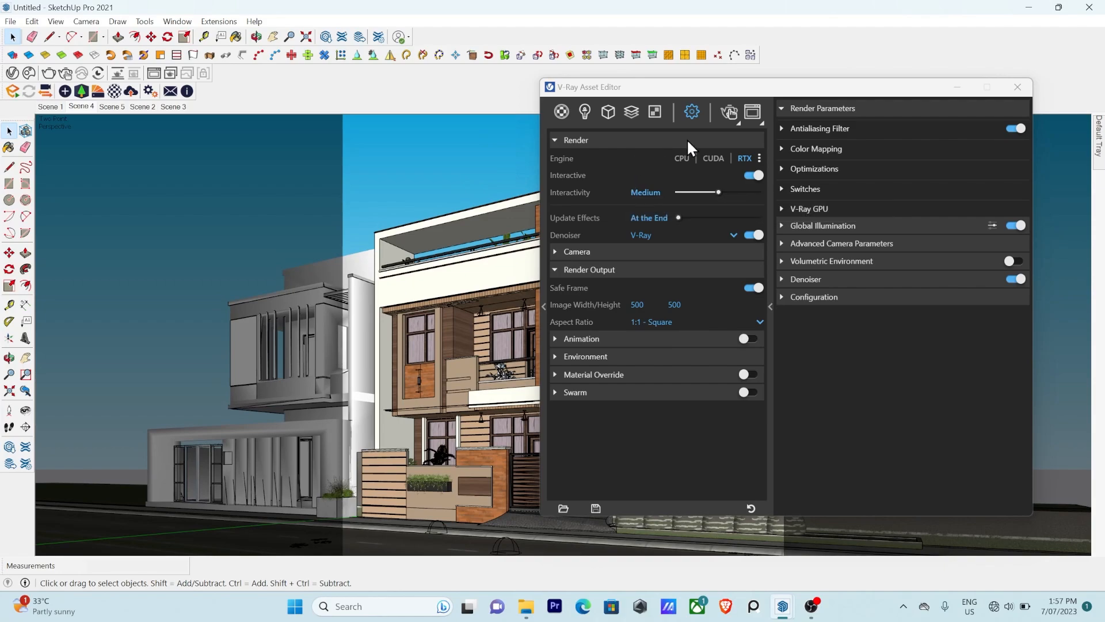
# Turn off both the Interactive and Progressive render options.
pyautogui.moveTo(700, 92); pyautogui.dragTo(685, 86)
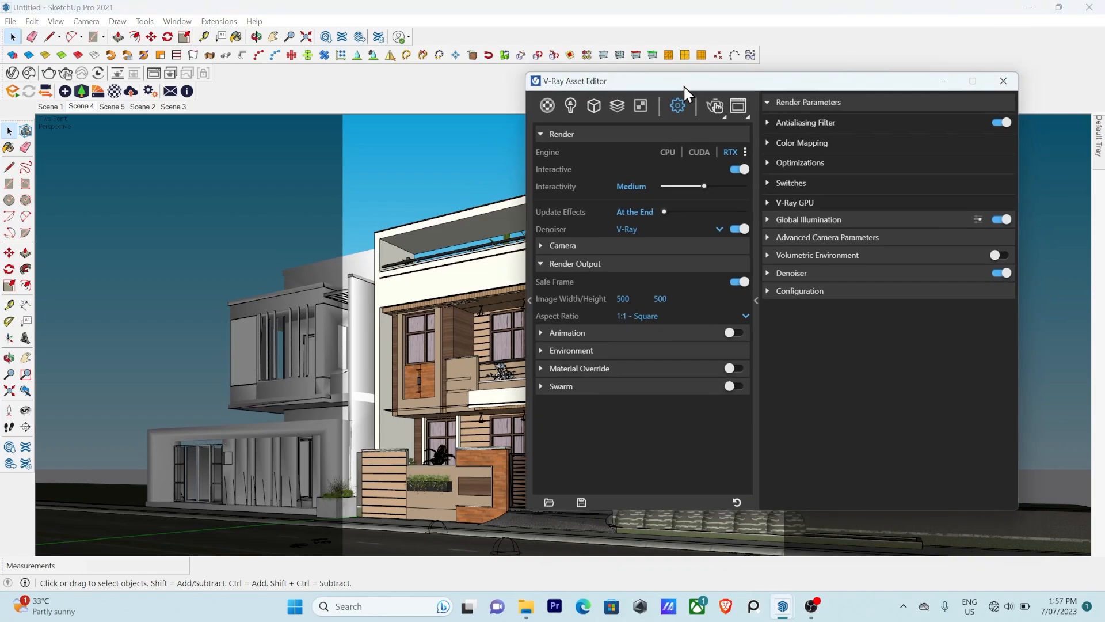
pyautogui.click(740, 169)
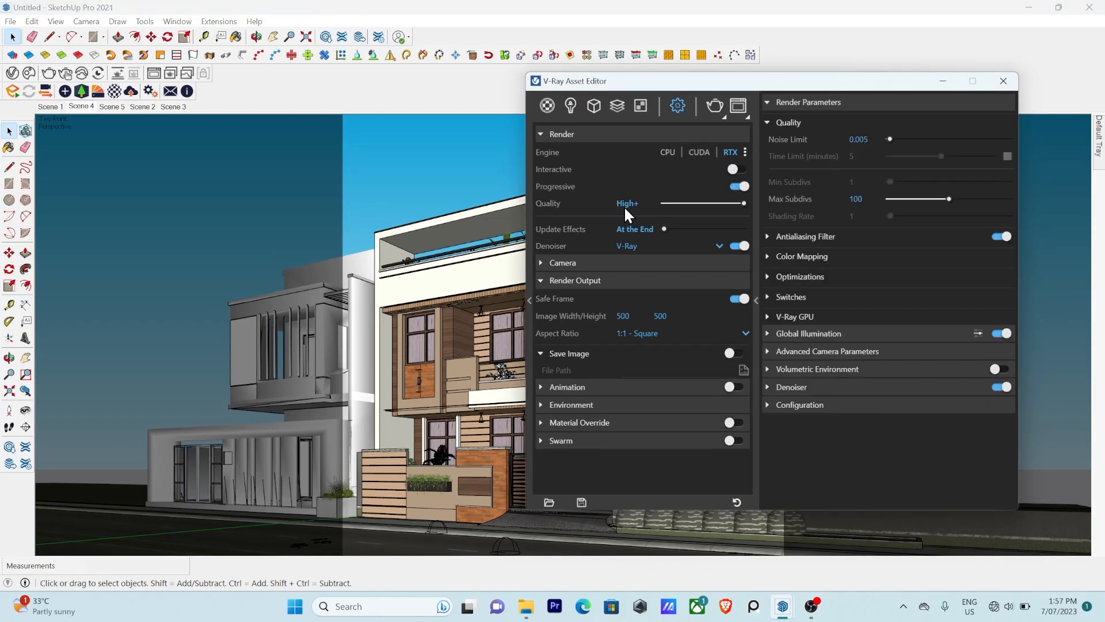
pyautogui.moveTo(550, 189)
pyautogui.click(737, 187)
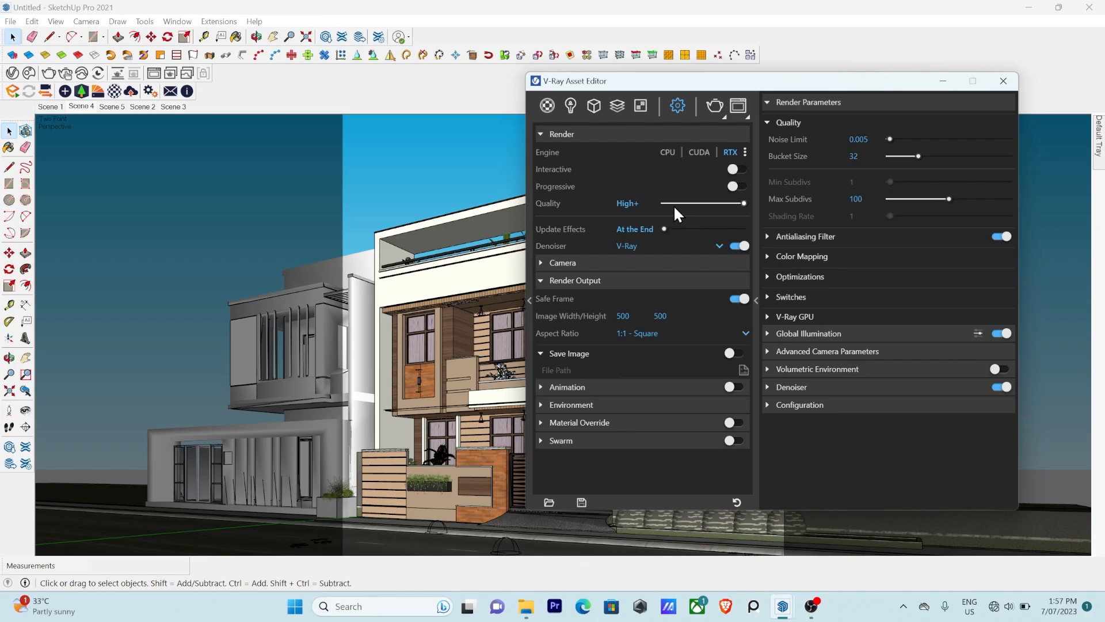
# Step the render quality through the presets from Low and Low+ to Medium and above, and set it to High+.
pyautogui.moveTo(743, 205); pyautogui.dragTo(659, 205)
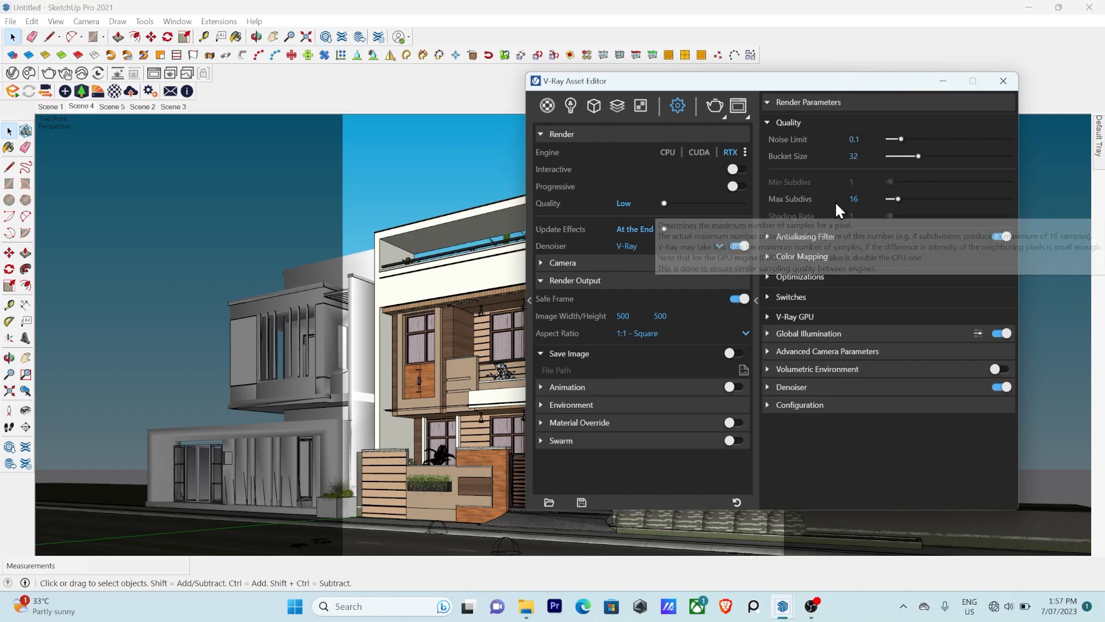
pyautogui.moveTo(665, 203); pyautogui.dragTo(680, 203)
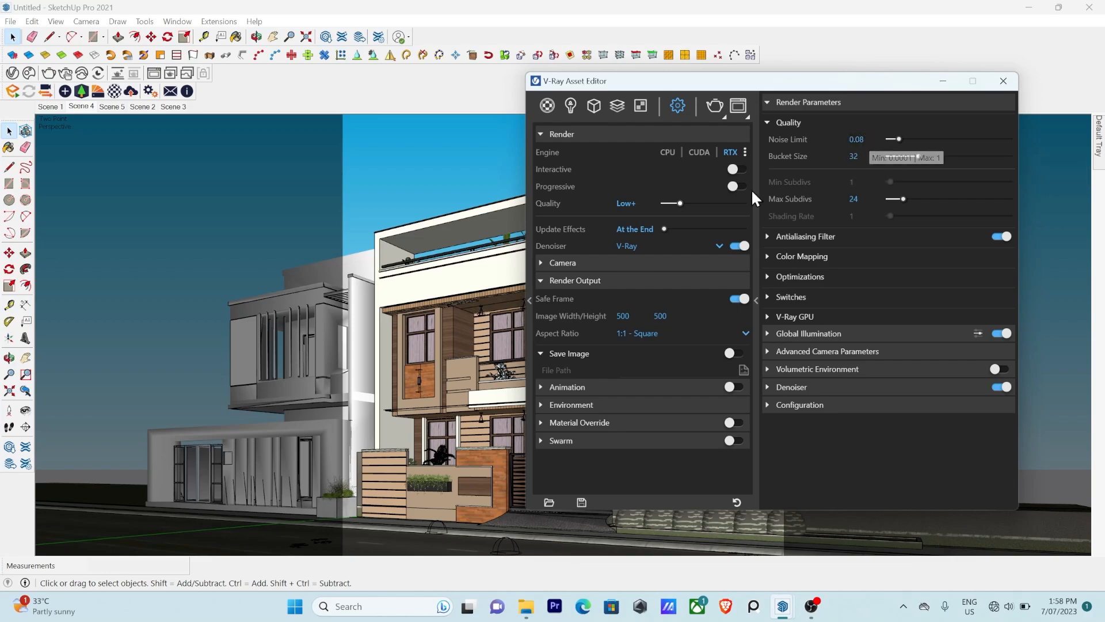
pyautogui.moveTo(686, 201); pyautogui.dragTo(696, 203)
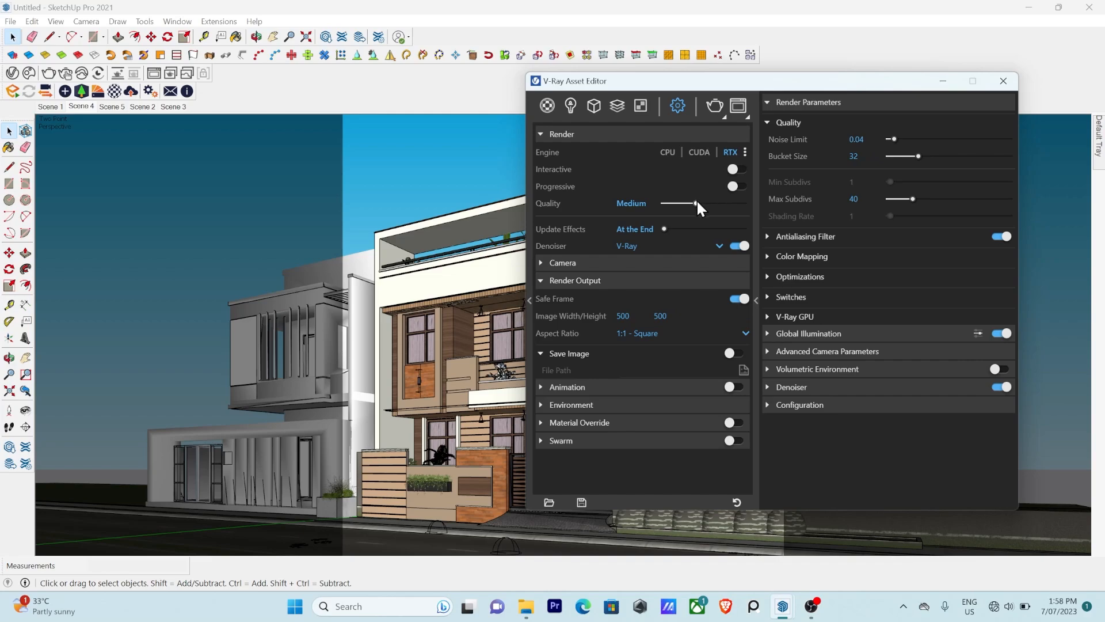
pyautogui.moveTo(697, 202); pyautogui.dragTo(710, 202)
pyautogui.moveTo(714, 202); pyautogui.dragTo(750, 202)
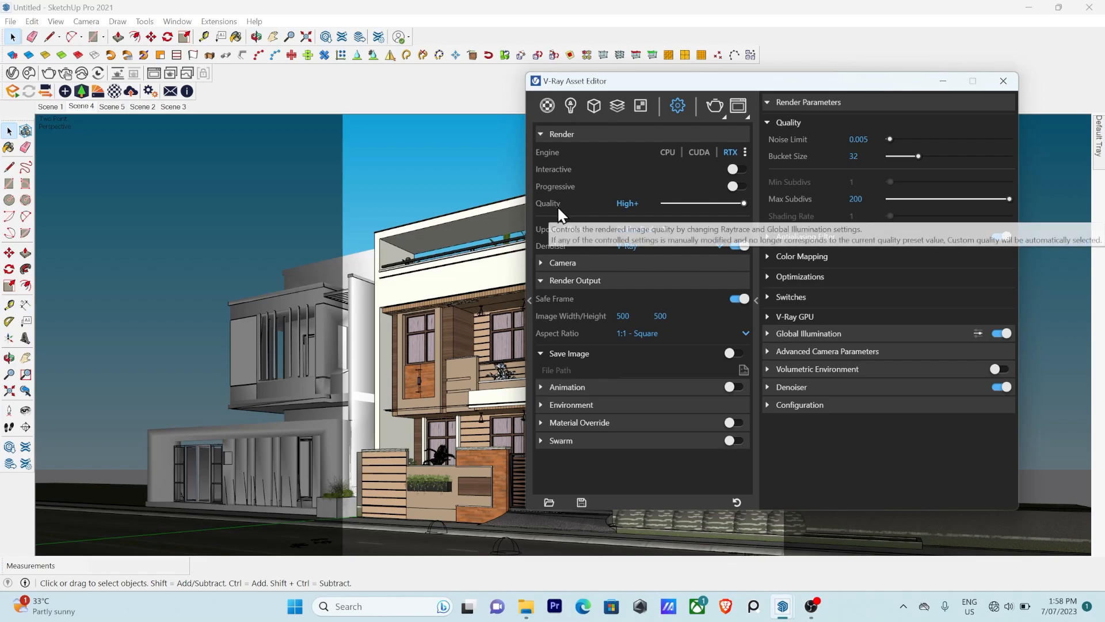
pyautogui.moveTo(744, 203); pyautogui.dragTo(620, 212)
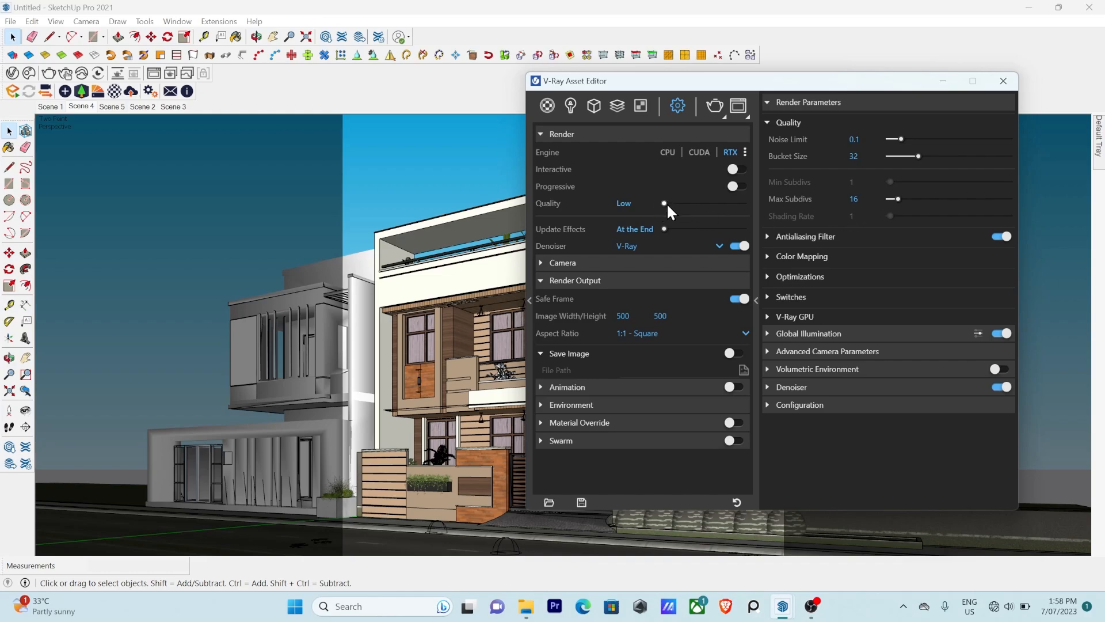
pyautogui.moveTo(667, 206); pyautogui.dragTo(746, 209)
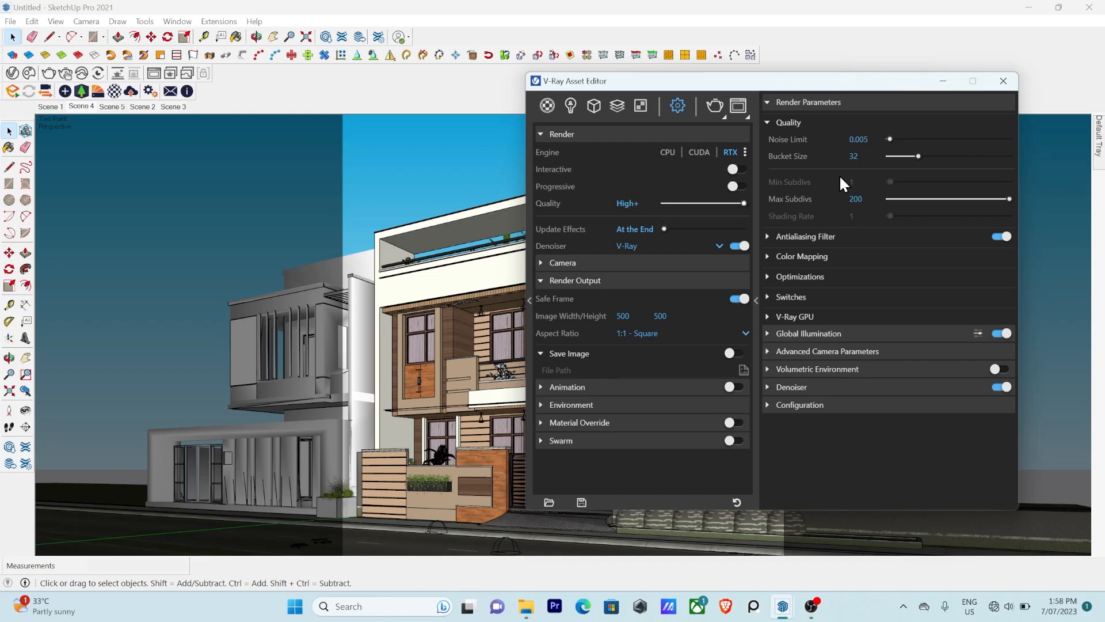
# Check the allowed ranges of the noise limit and maximum subdivisions in the Quality parameters.
pyautogui.click(857, 140)
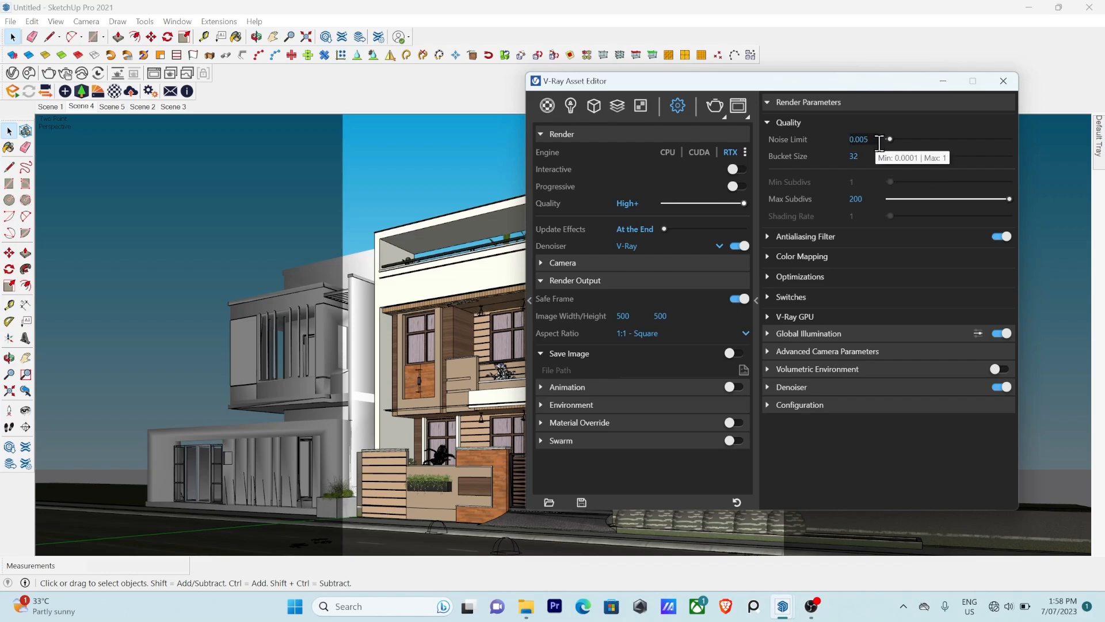
pyautogui.click(858, 200)
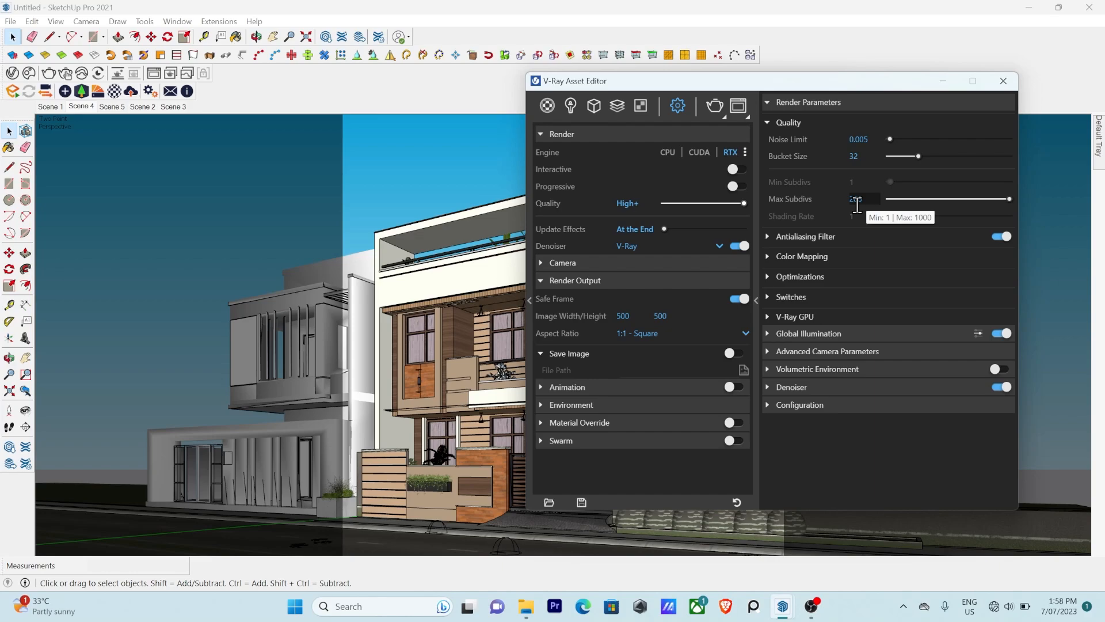
pyautogui.moveTo(857, 205); pyautogui.dragTo(880, 199)
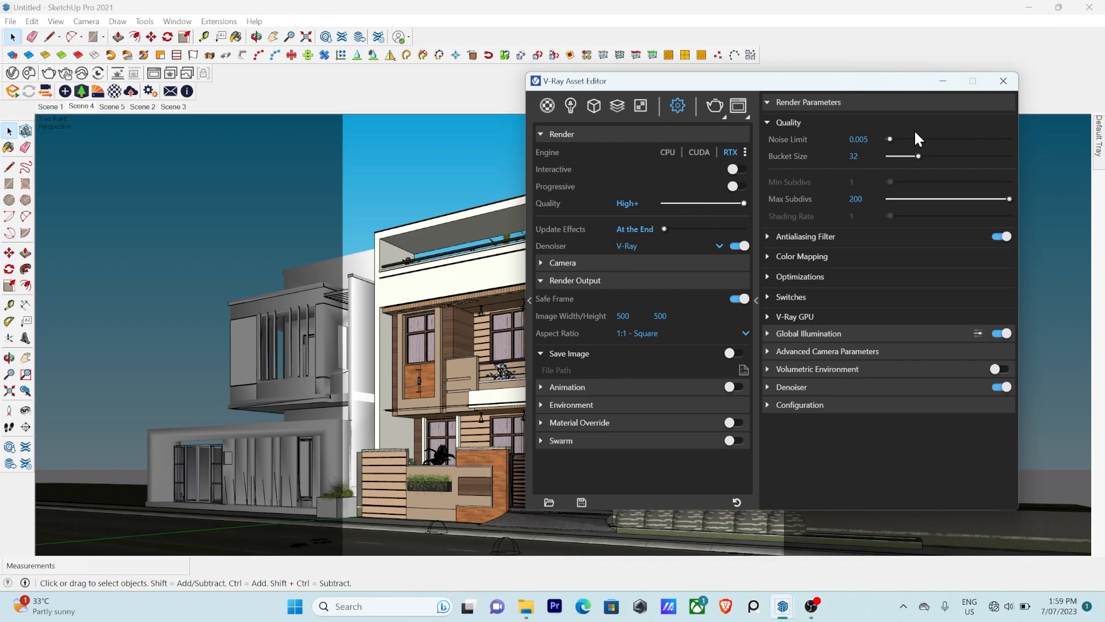
# Try a bucket size of 100 in the Quality parameters and restore it to 32.
pyautogui.moveTo(889, 139); pyautogui.dragTo(861, 149)
pyautogui.moveTo(926, 157); pyautogui.dragTo(984, 165)
pyautogui.moveTo(727, 205); pyautogui.dragTo(781, 198)
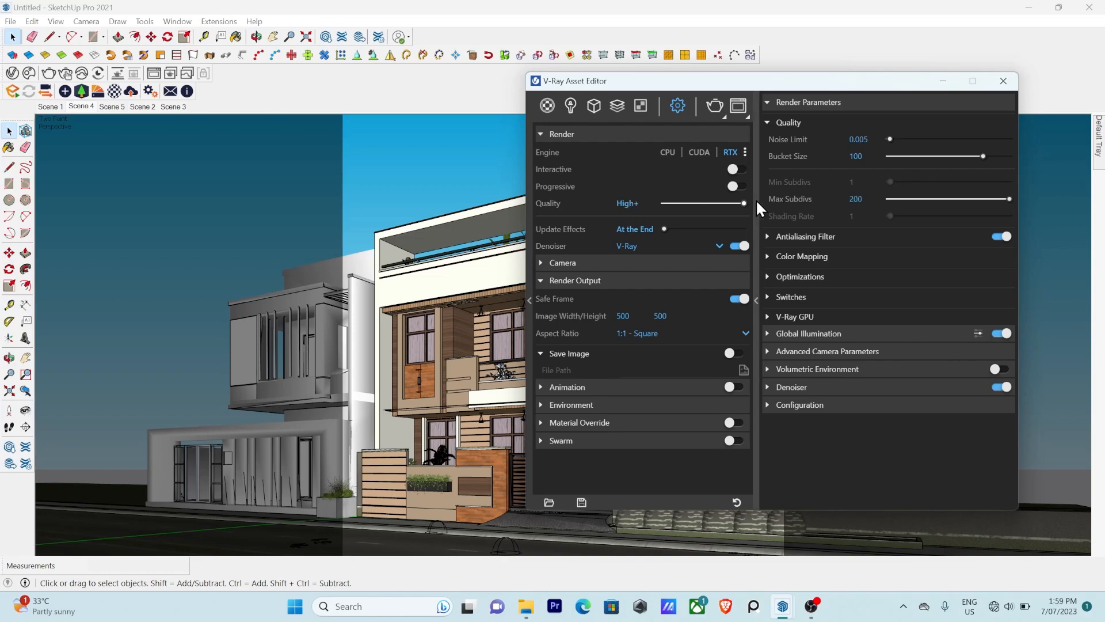
pyautogui.doubleClick(875, 154)
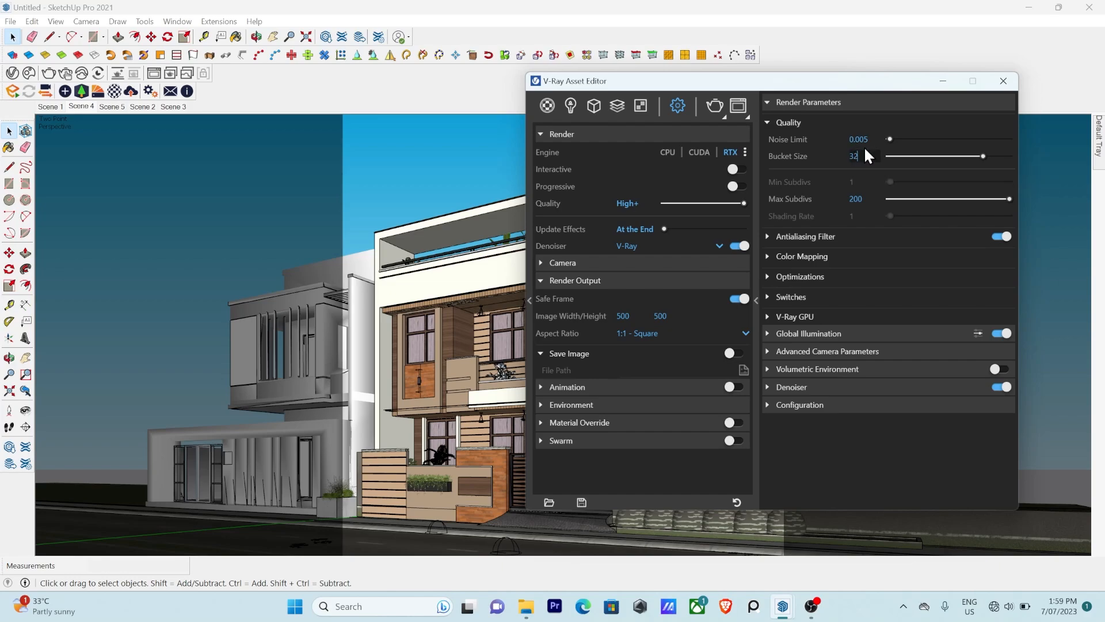
pyautogui.write('32')
pyautogui.press('Return')
# Try the Update Effects setting and toggle the denoiser off and back on.
pyautogui.moveTo(665, 229)
pyautogui.mouseDown()
pyautogui.moveTo(761, 230)
pyautogui.moveTo(675, 237)
pyautogui.mouseUp()
pyautogui.click(740, 246)
pyautogui.click(738, 245)
pyautogui.click(738, 246)
pyautogui.click(738, 245)
# Expand the Denoiser settings and try the NVIDIA AI and Intel Open Image engines before returning to V-Ray.
pyautogui.click(768, 388)
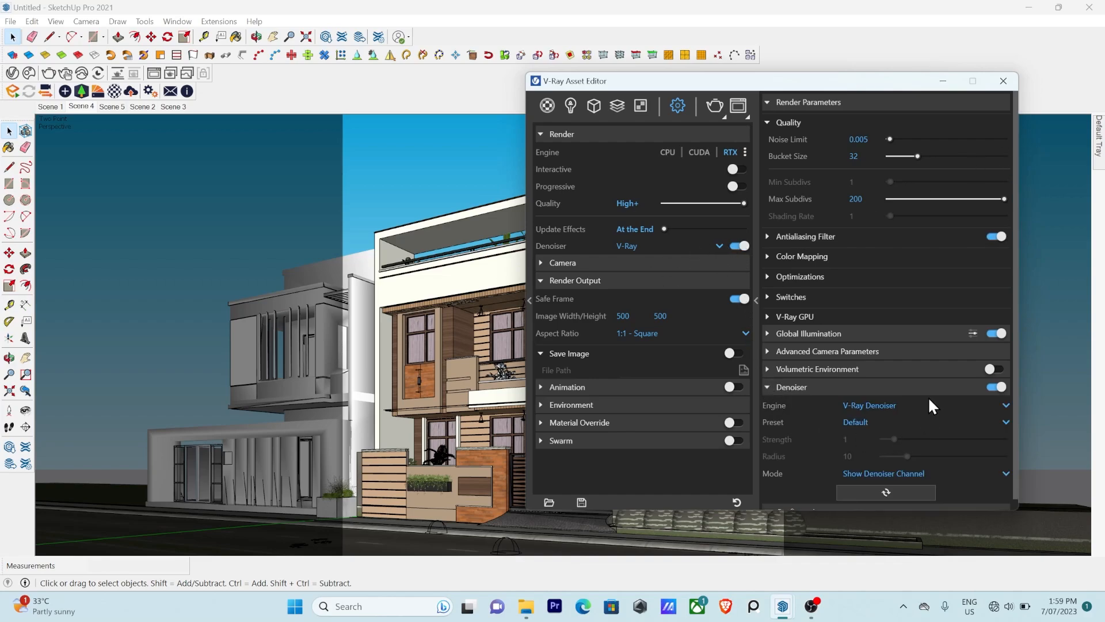
pyautogui.click(720, 245)
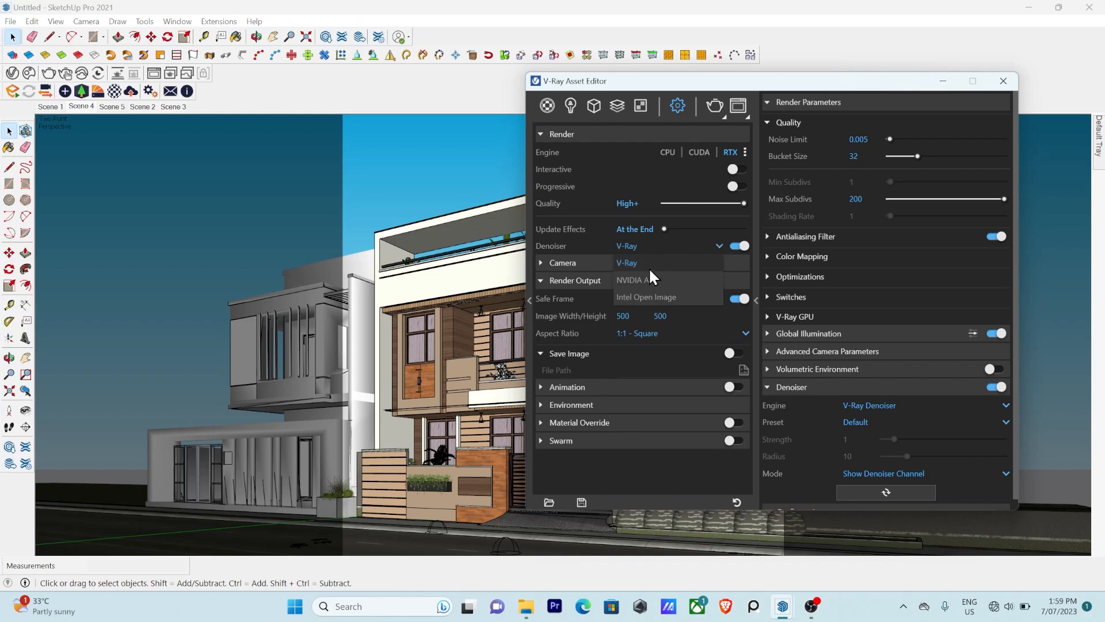
pyautogui.click(648, 266)
pyautogui.click(719, 248)
pyautogui.click(654, 282)
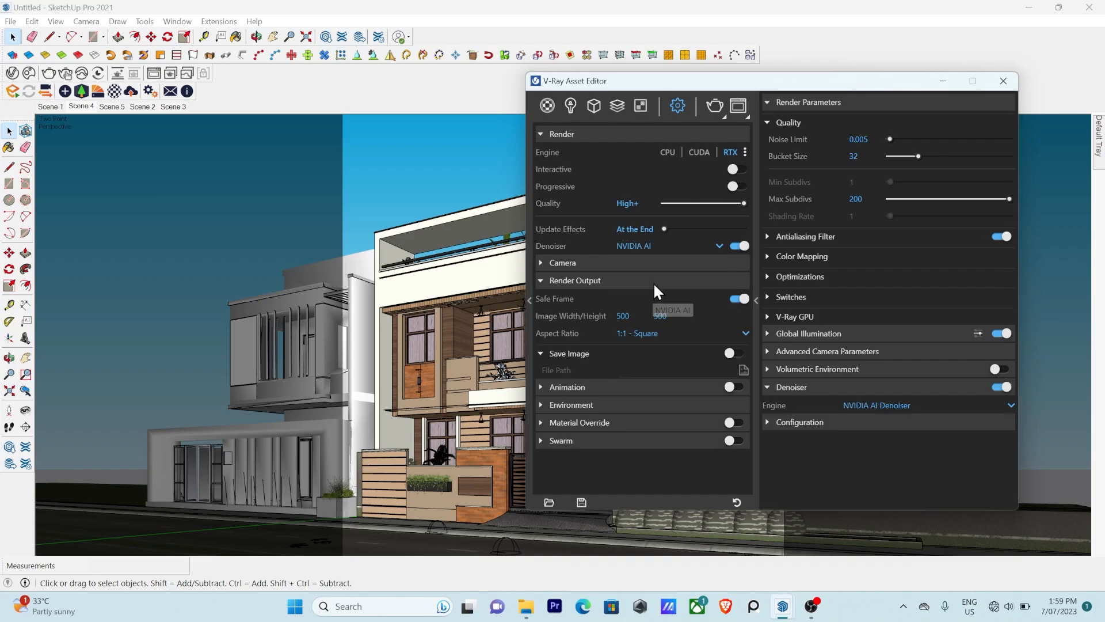
pyautogui.click(718, 247)
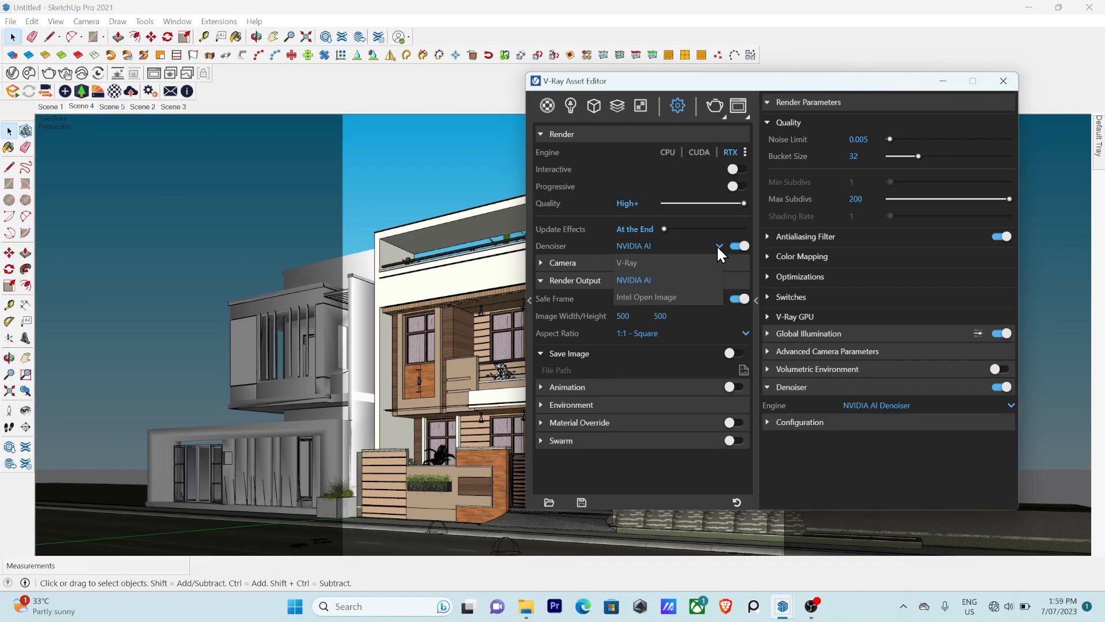
pyautogui.click(669, 296)
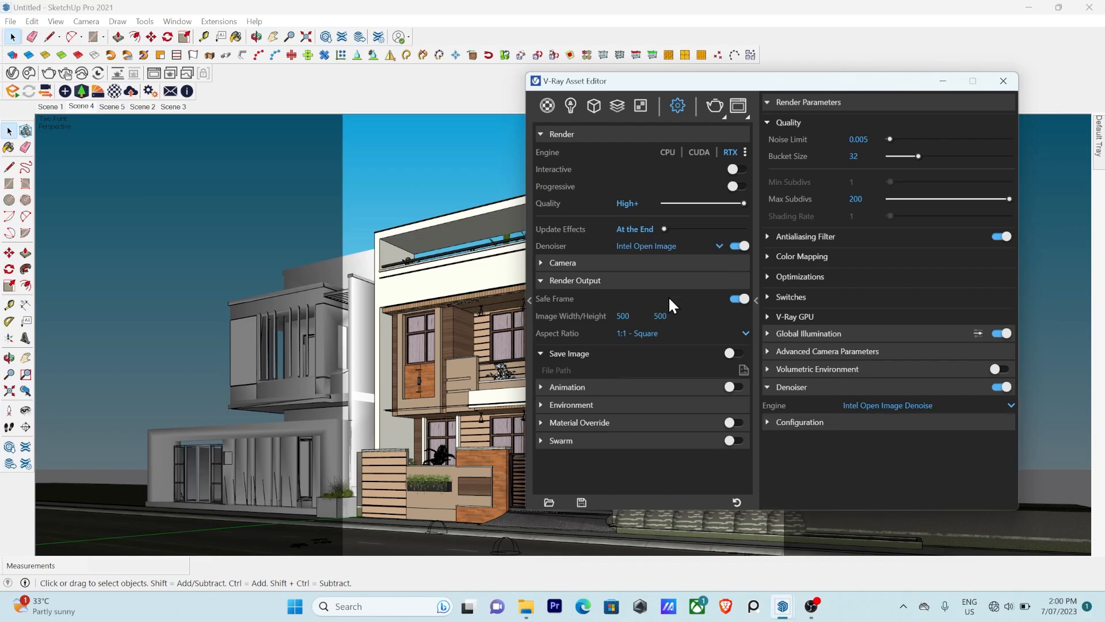
pyautogui.click(719, 246)
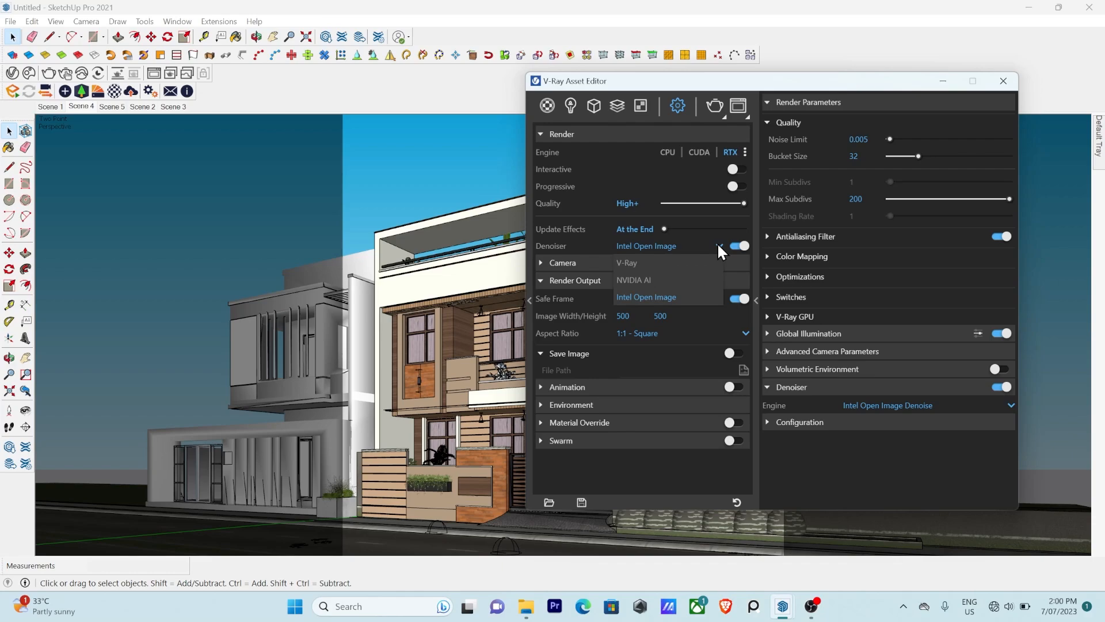
pyautogui.click(657, 263)
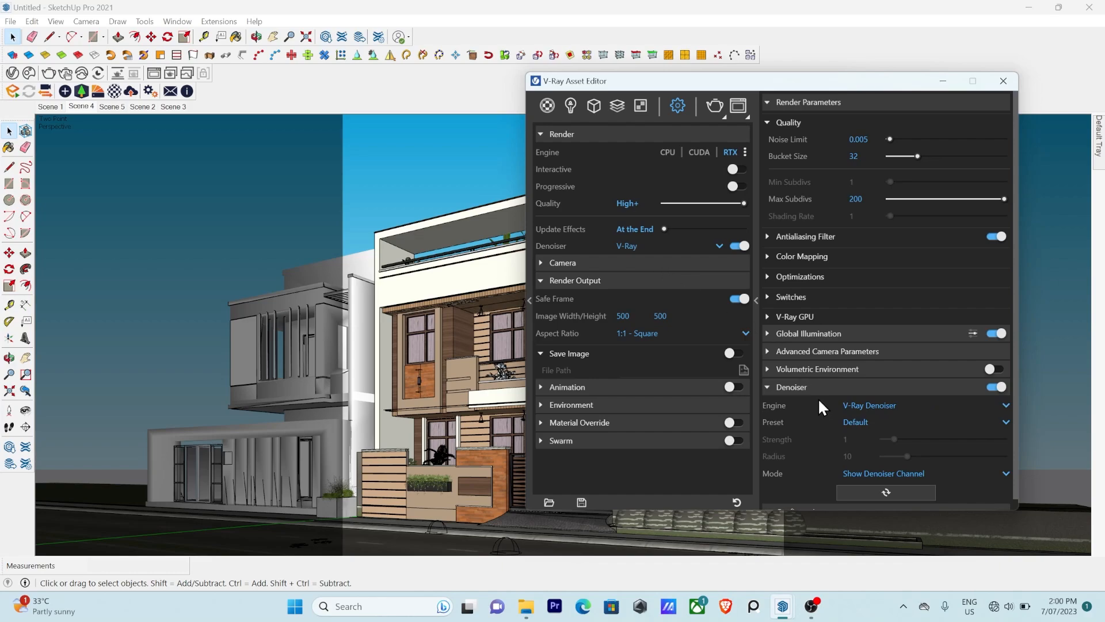
# Review the available denoiser engines and strength presets, keeping V-Ray Denoiser with the Default preset, and collapse the Denoiser settings.
pyautogui.click(865, 404)
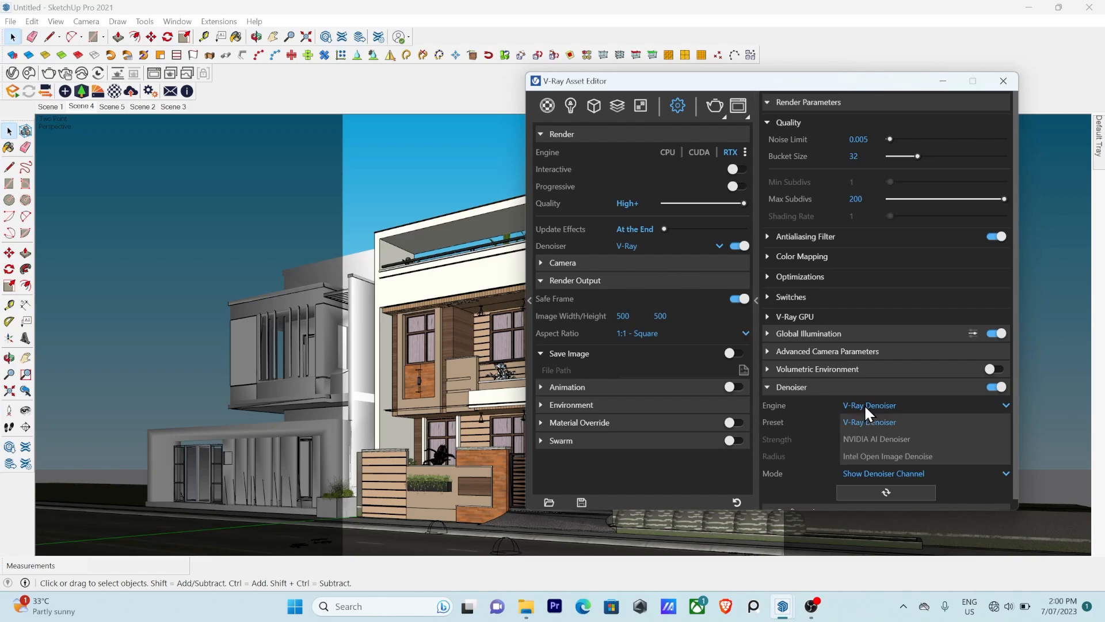
pyautogui.click(869, 403)
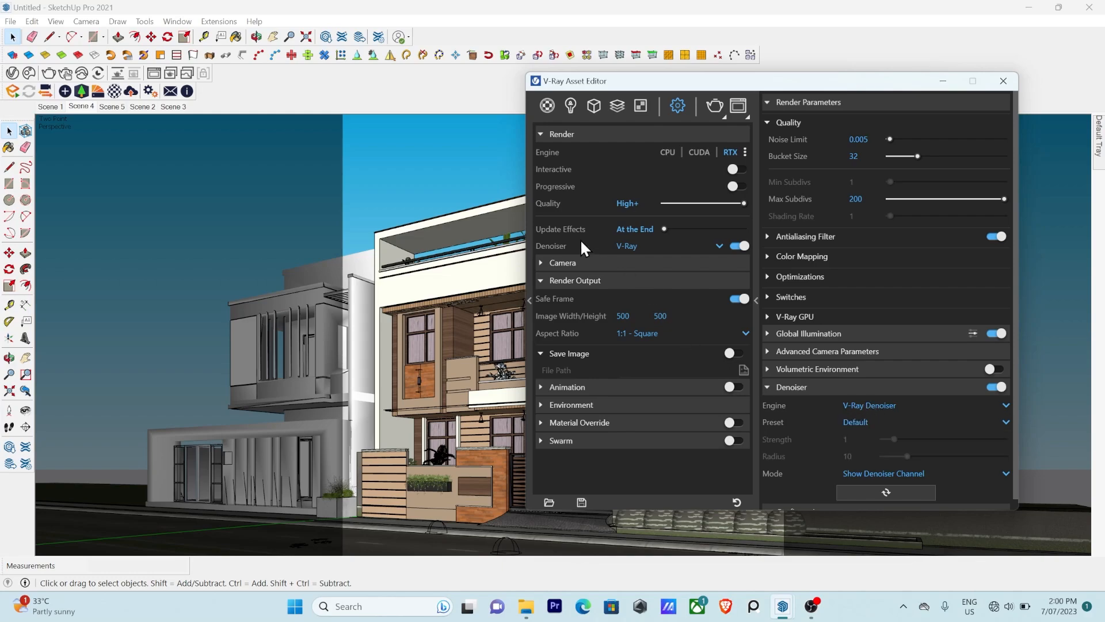
pyautogui.click(859, 421)
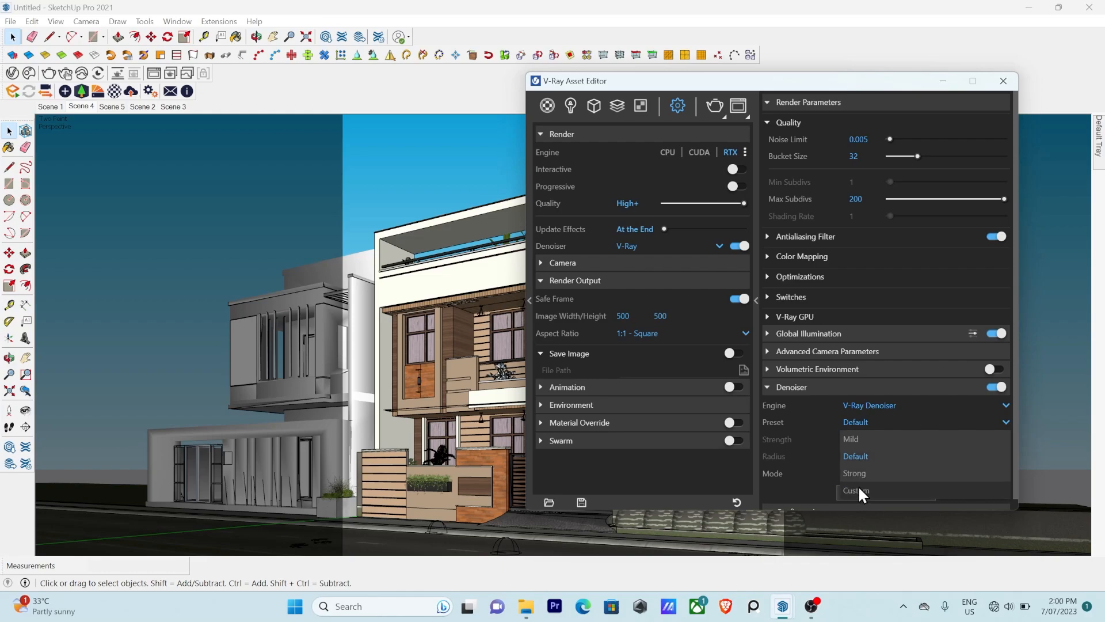
pyautogui.click(860, 419)
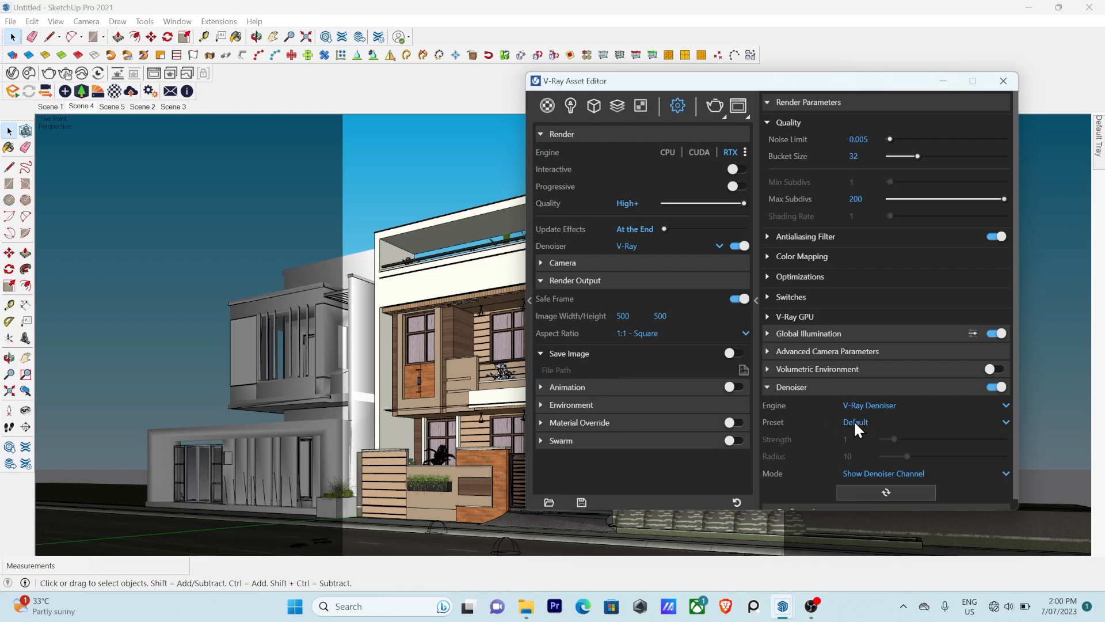
pyautogui.scroll(-1, 898, 446)
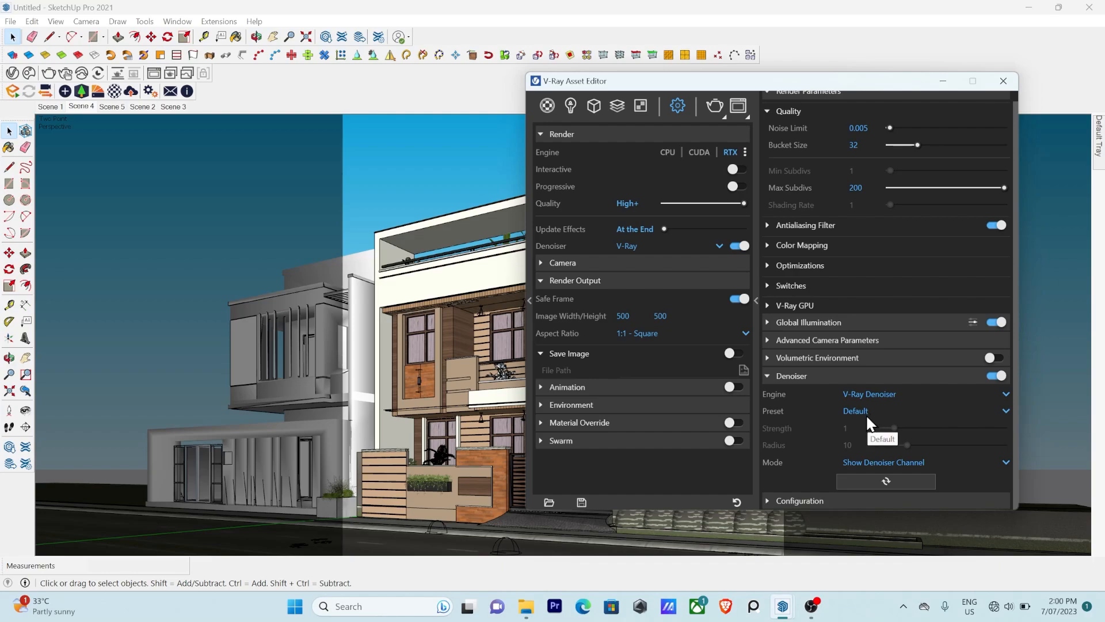
pyautogui.click(768, 376)
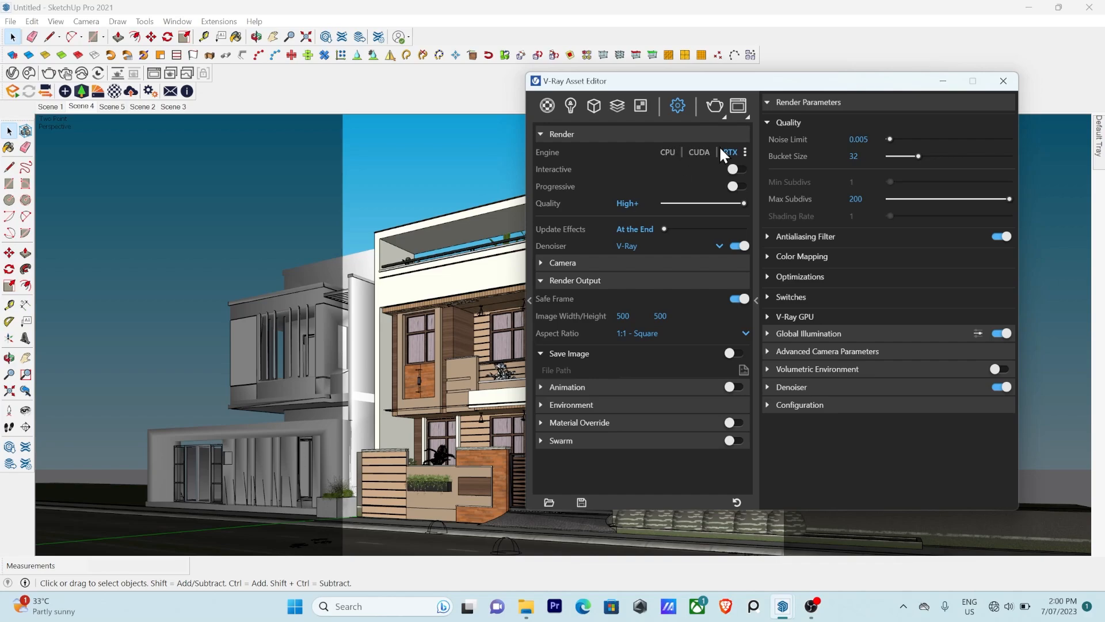
# Switch the render engine to CPU and collapse the Render settings.
pyautogui.click(668, 153)
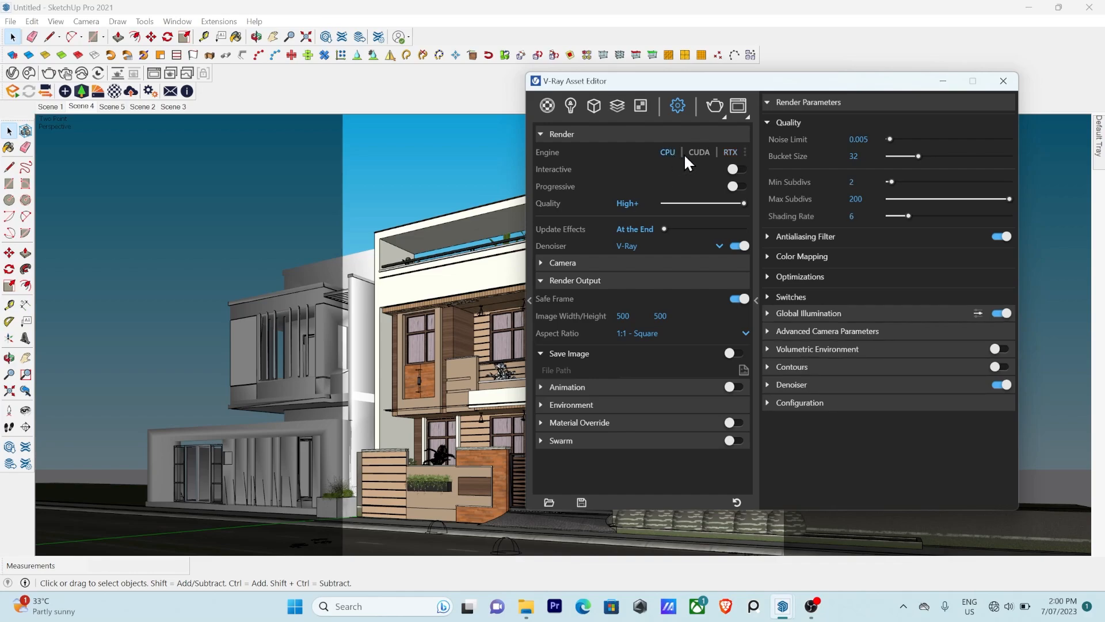
pyautogui.click(541, 135)
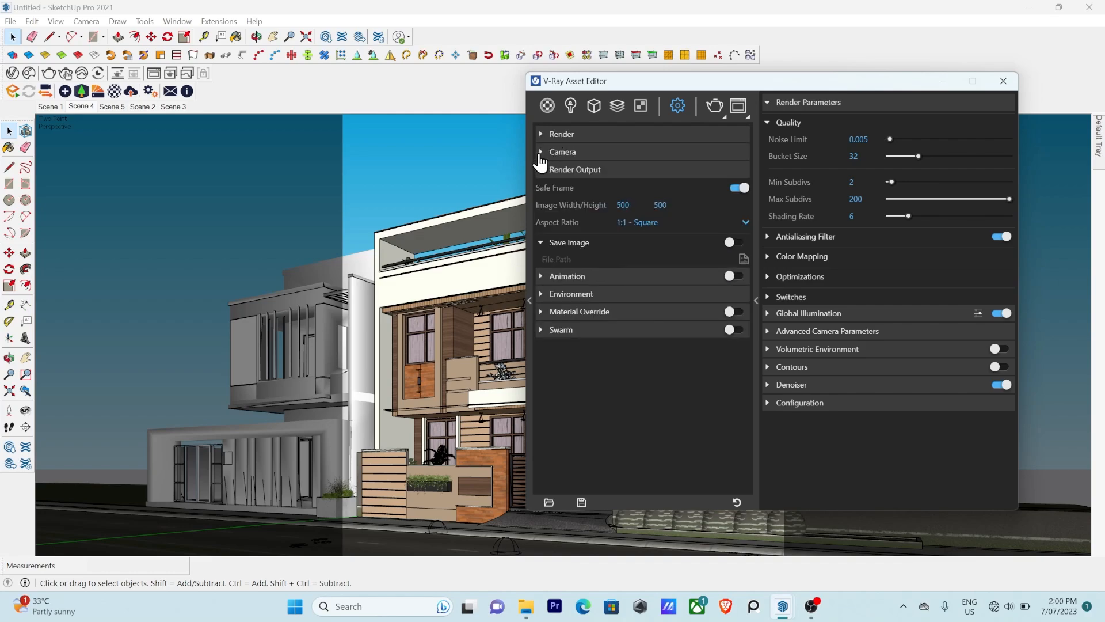
# Expand the Camera settings and review the camera types, keeping Standard selected.
pyautogui.click(541, 153)
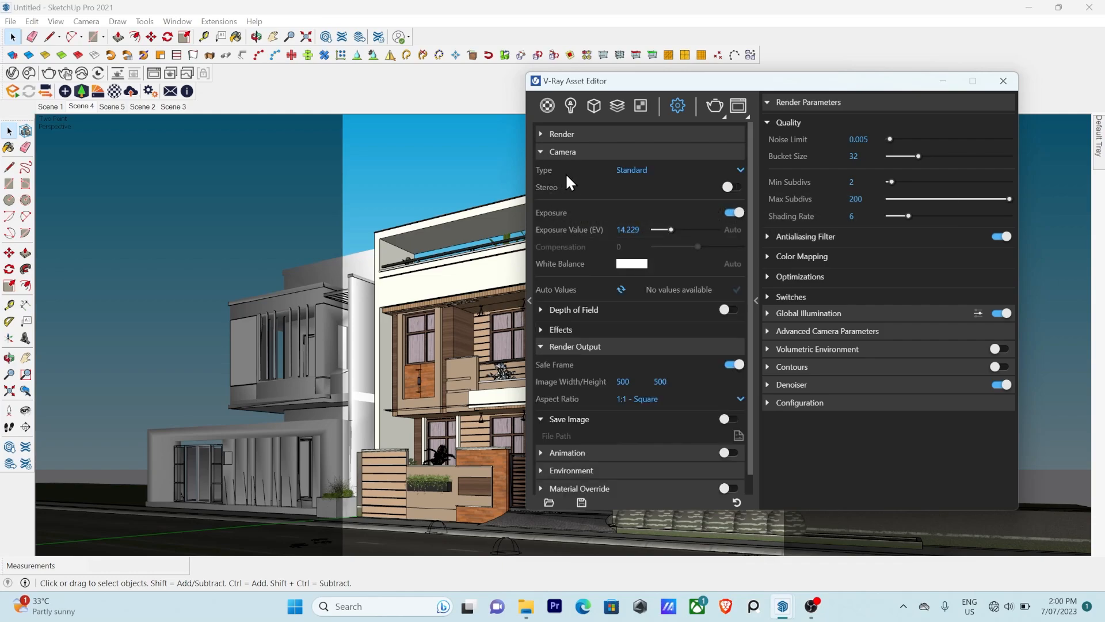
pyautogui.click(627, 168)
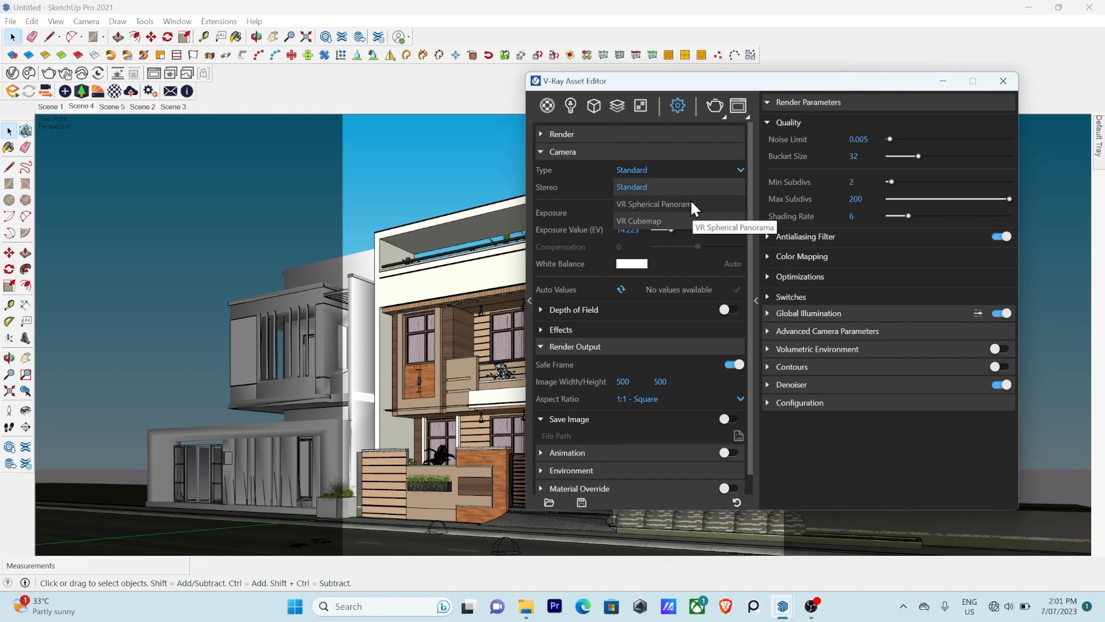
pyautogui.click(647, 179)
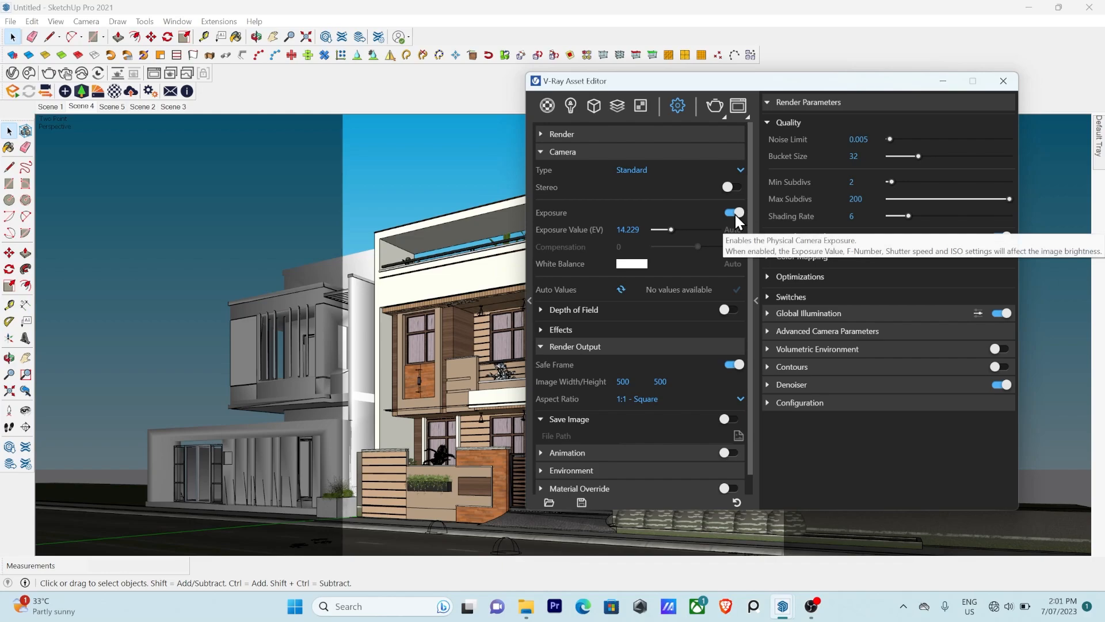
# Set the camera's exposure value to 14.
pyautogui.moveTo(600, 231)
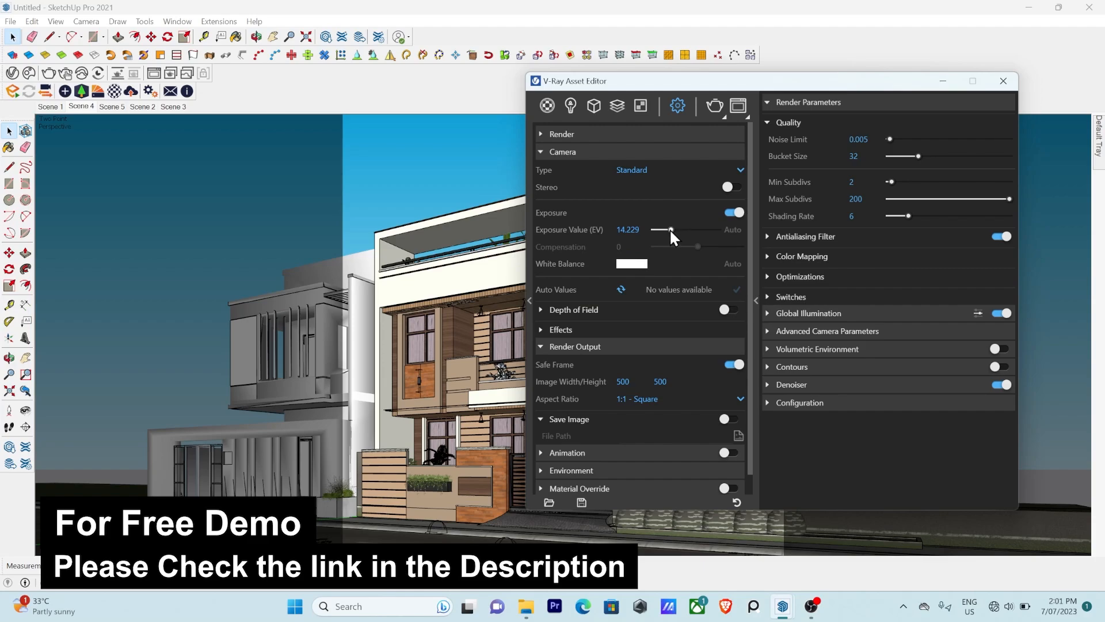
pyautogui.moveTo(672, 229)
pyautogui.mouseDown()
pyautogui.moveTo(692, 232)
pyautogui.moveTo(657, 239)
pyautogui.moveTo(661, 230)
pyautogui.mouseUp()
pyautogui.doubleClick(638, 229)
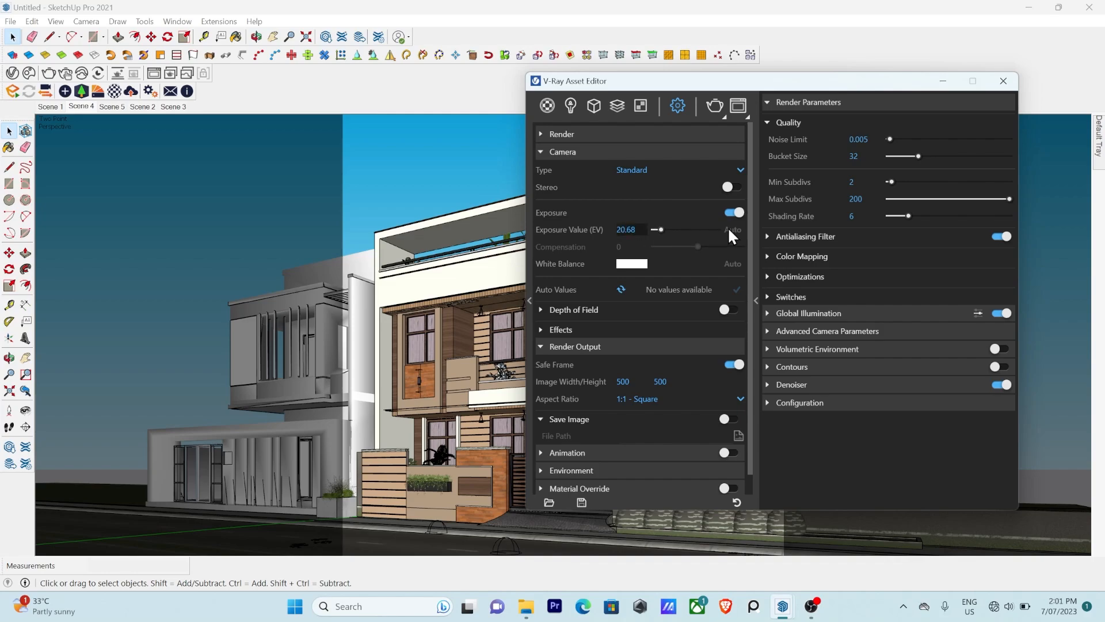
pyautogui.doubleClick(632, 229)
pyautogui.write('14')
pyautogui.press('Return')
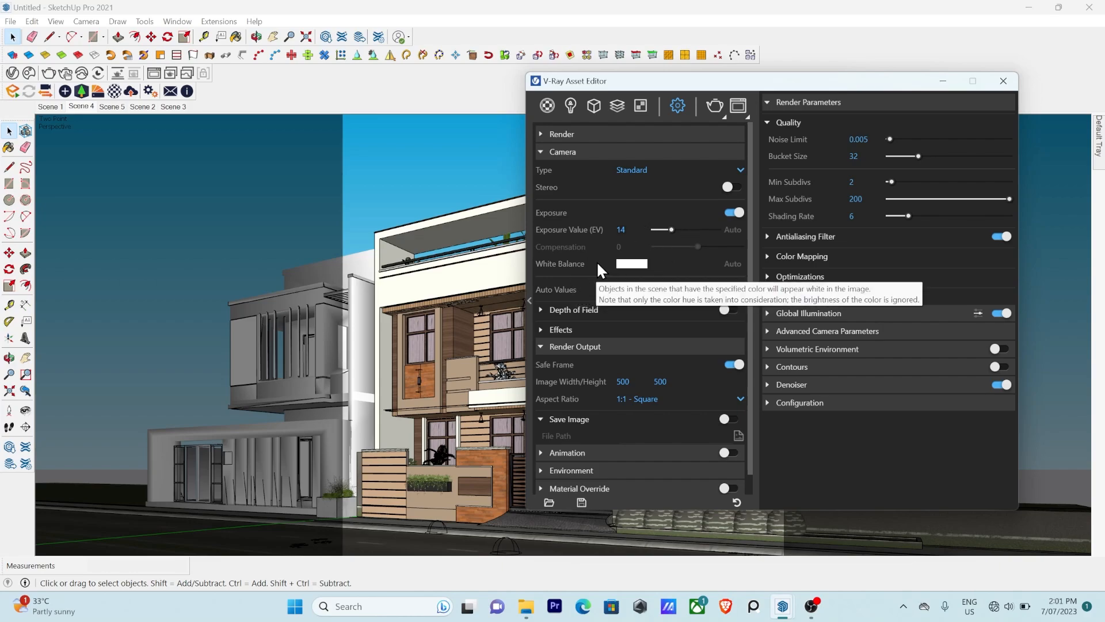
# Inspect the camera's white balance colour in the colour picker without changing it.
pyautogui.click(642, 264)
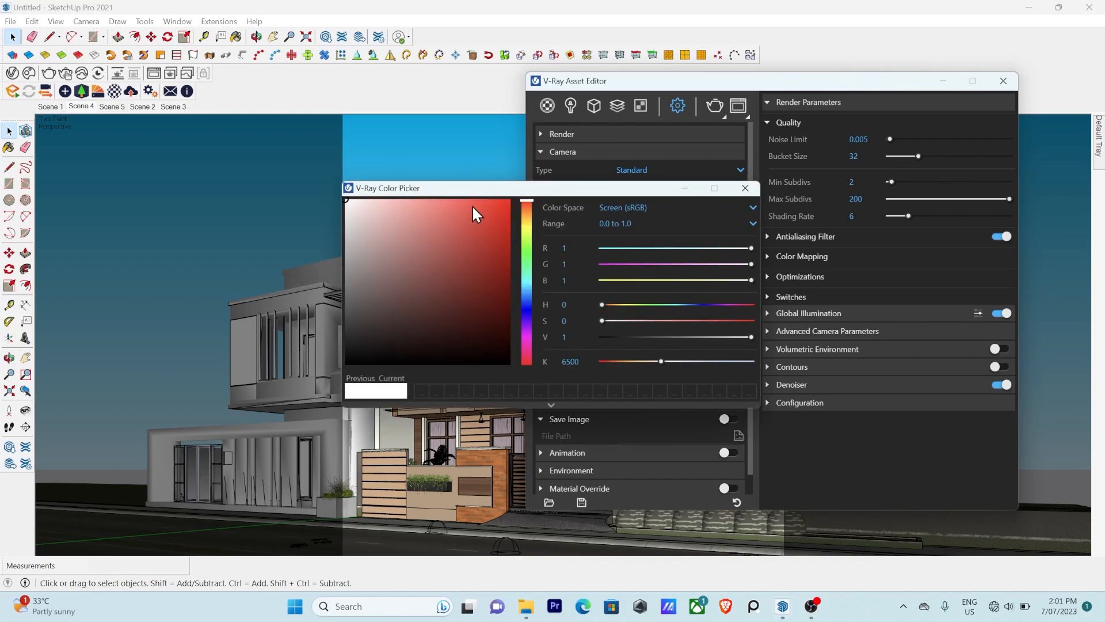
pyautogui.click(745, 189)
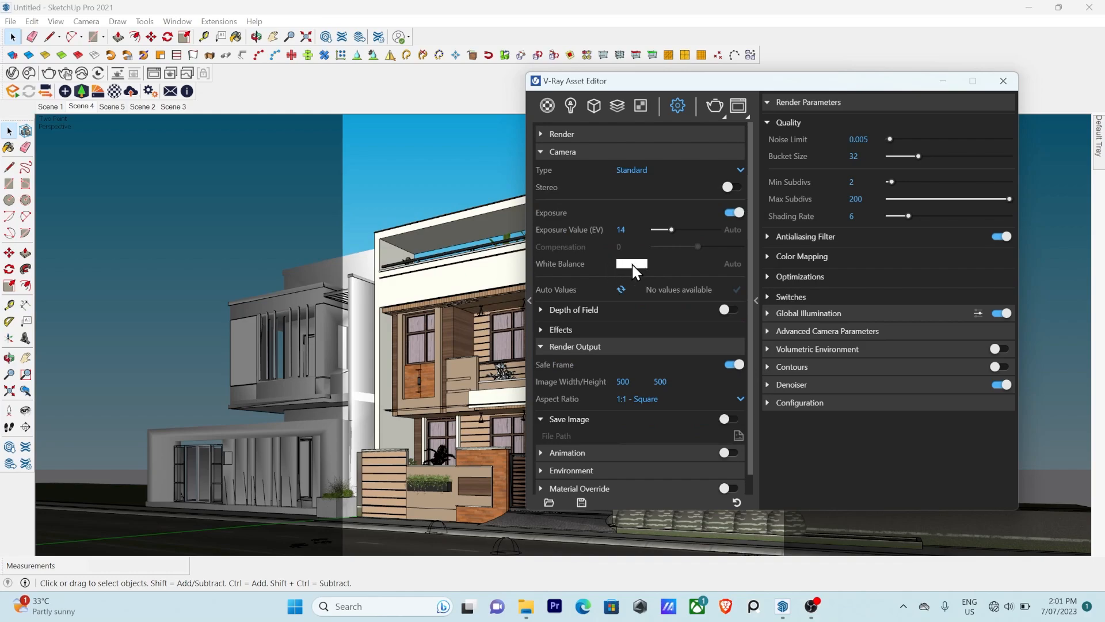
# Add a White Balance correction layer to the finished render in the V-Ray Frame Buffer and set its temperature to about 6531.
pyautogui.click(736, 106)
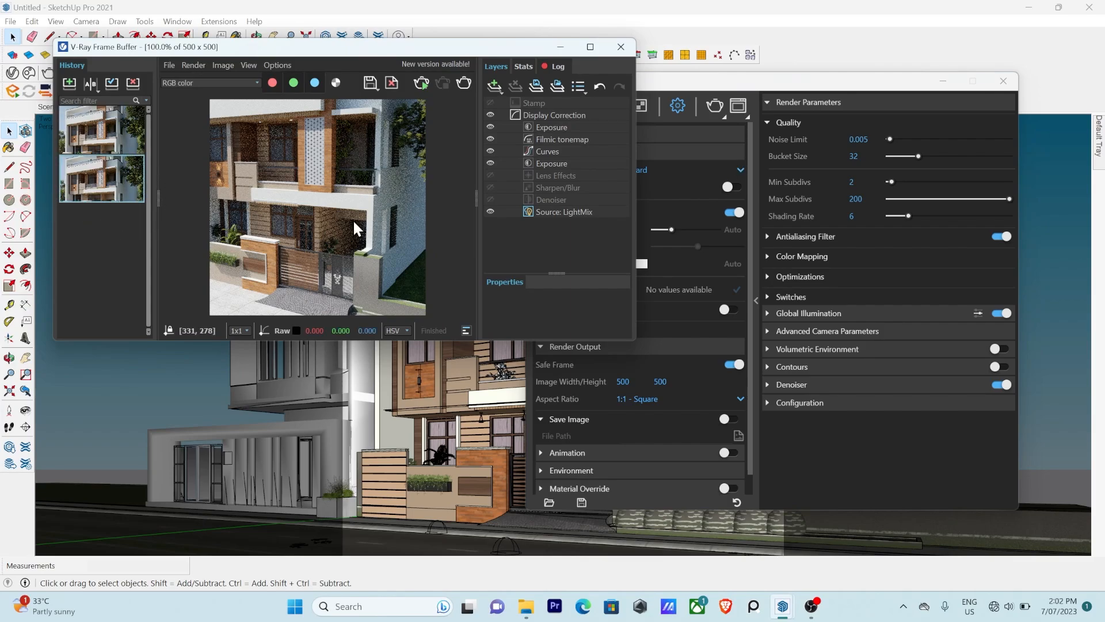
pyautogui.click(493, 85)
pyautogui.click(511, 176)
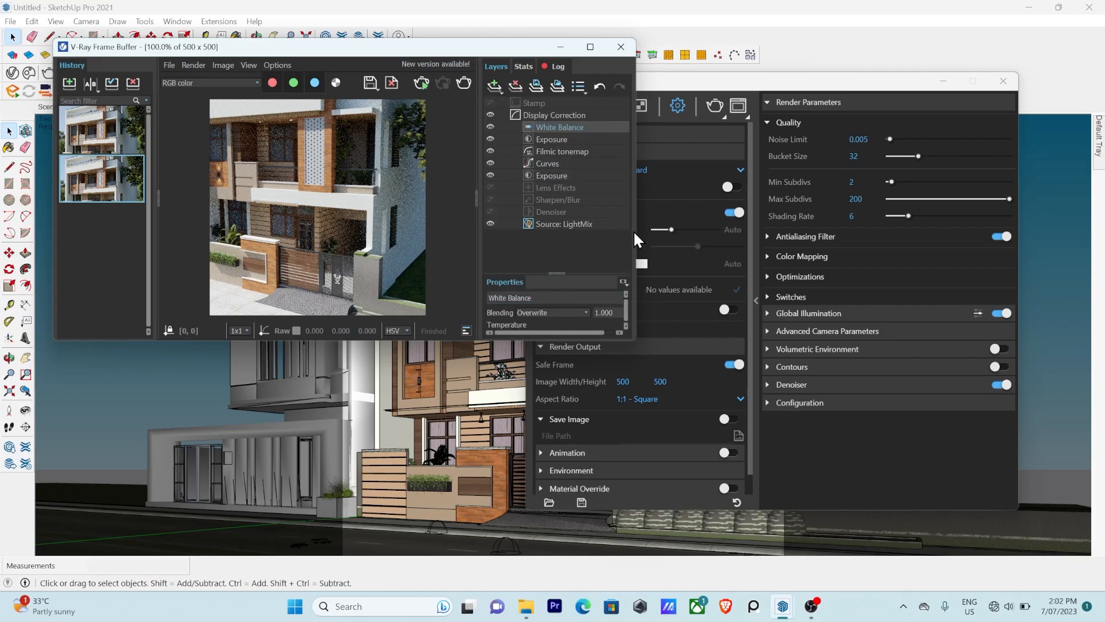
pyautogui.click(590, 47)
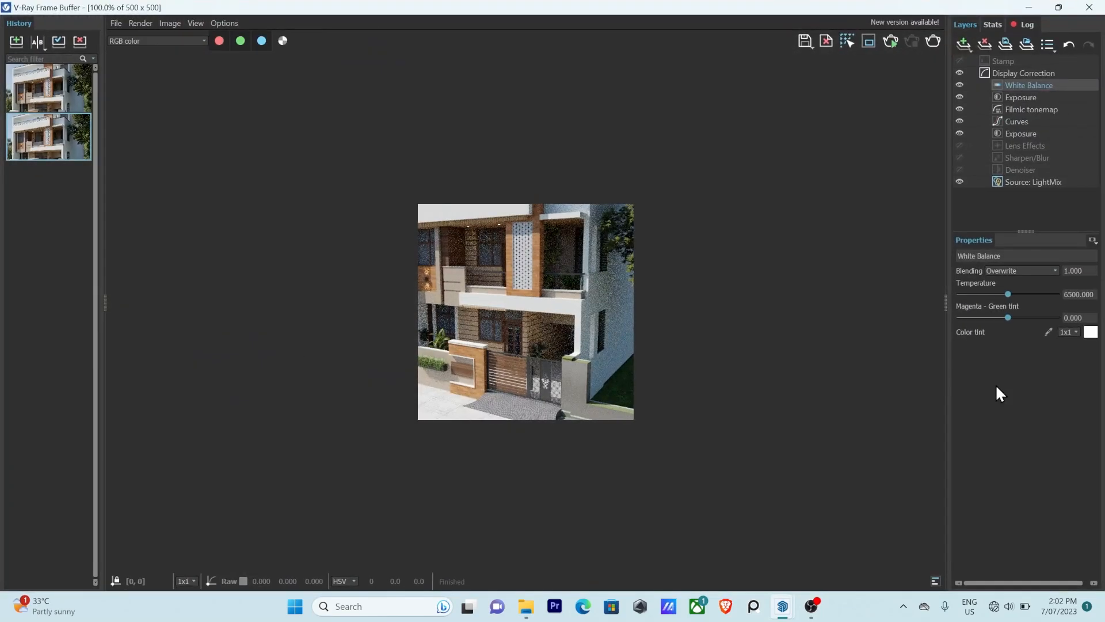
pyautogui.moveTo(1010, 292)
pyautogui.mouseDown()
pyautogui.moveTo(989, 296)
pyautogui.moveTo(1025, 299)
pyautogui.moveTo(1009, 301)
pyautogui.mouseUp()
pyautogui.click(66, 92)
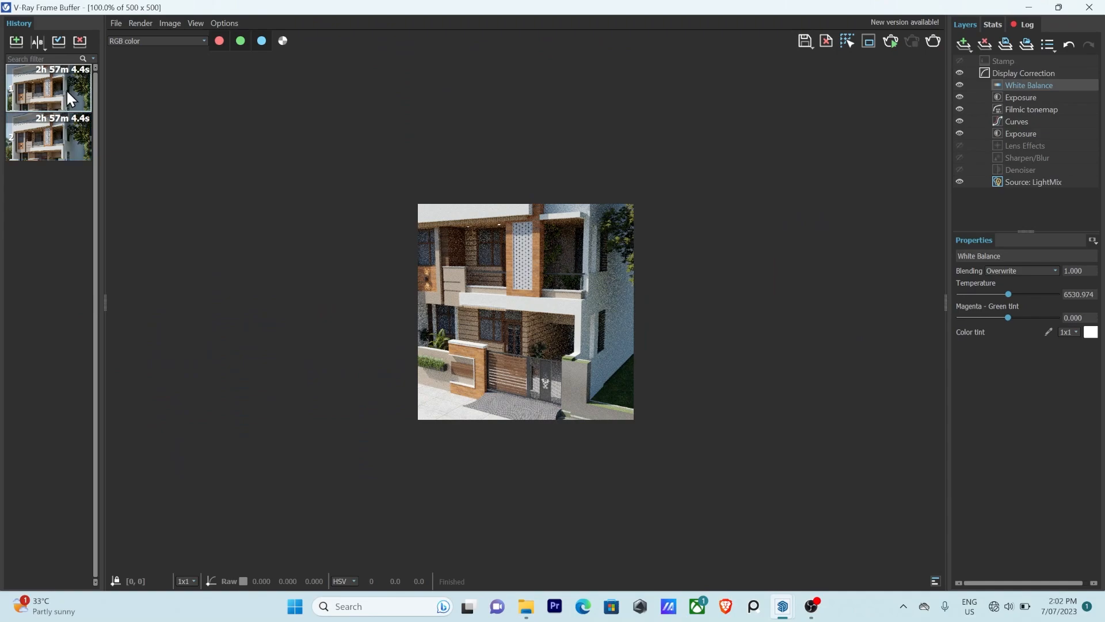
pyautogui.doubleClick(1000, 5)
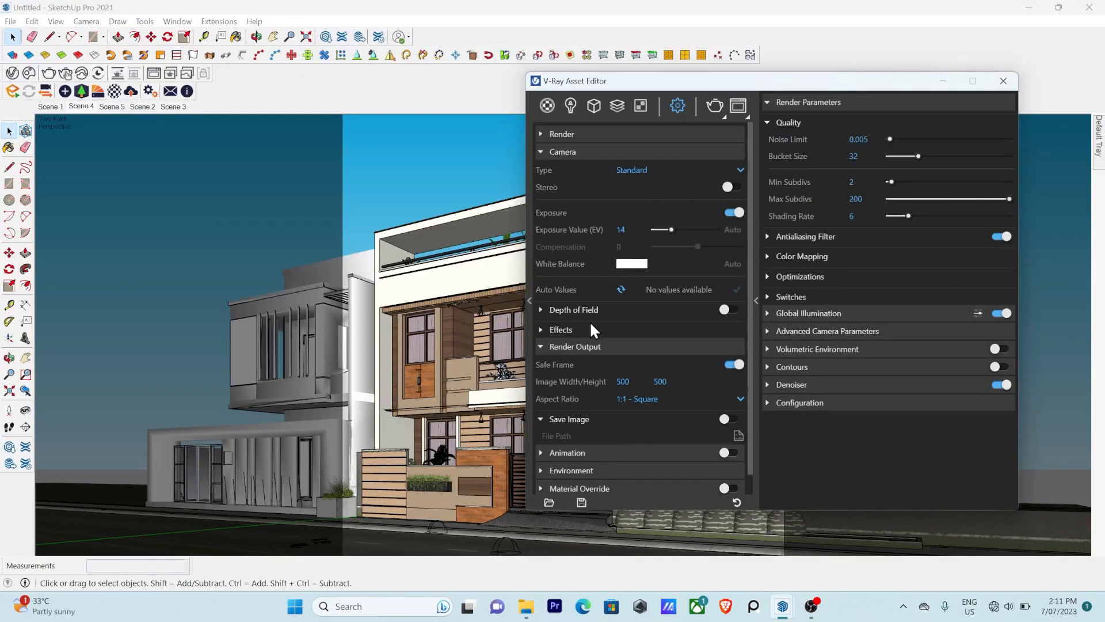
# Enable depth of field for the camera and expand its settings.
pyautogui.click(729, 308)
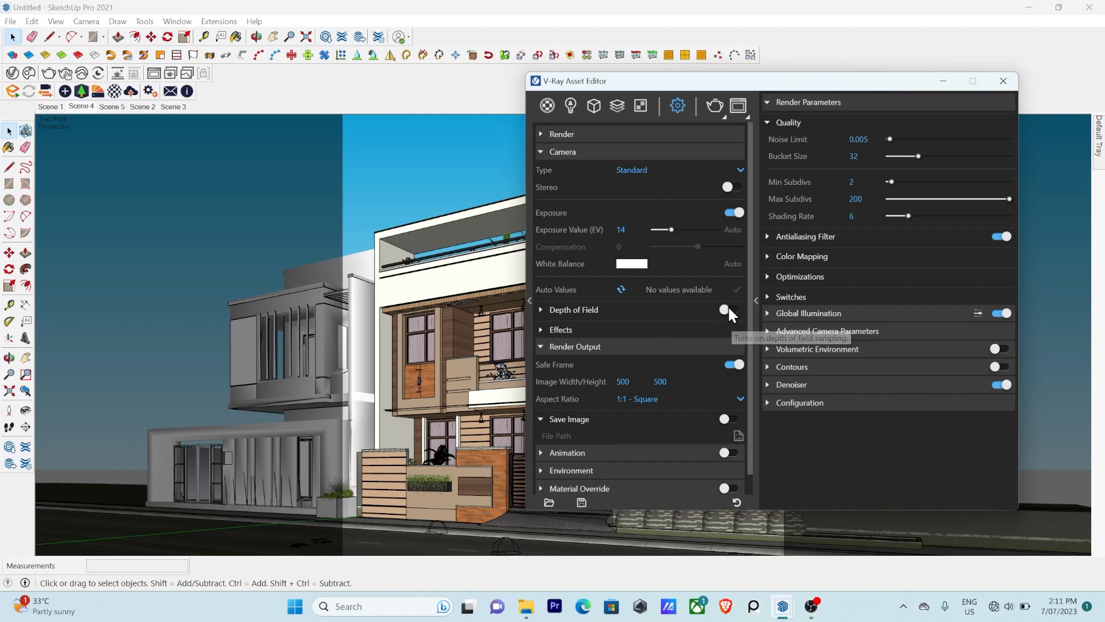
pyautogui.click(542, 310)
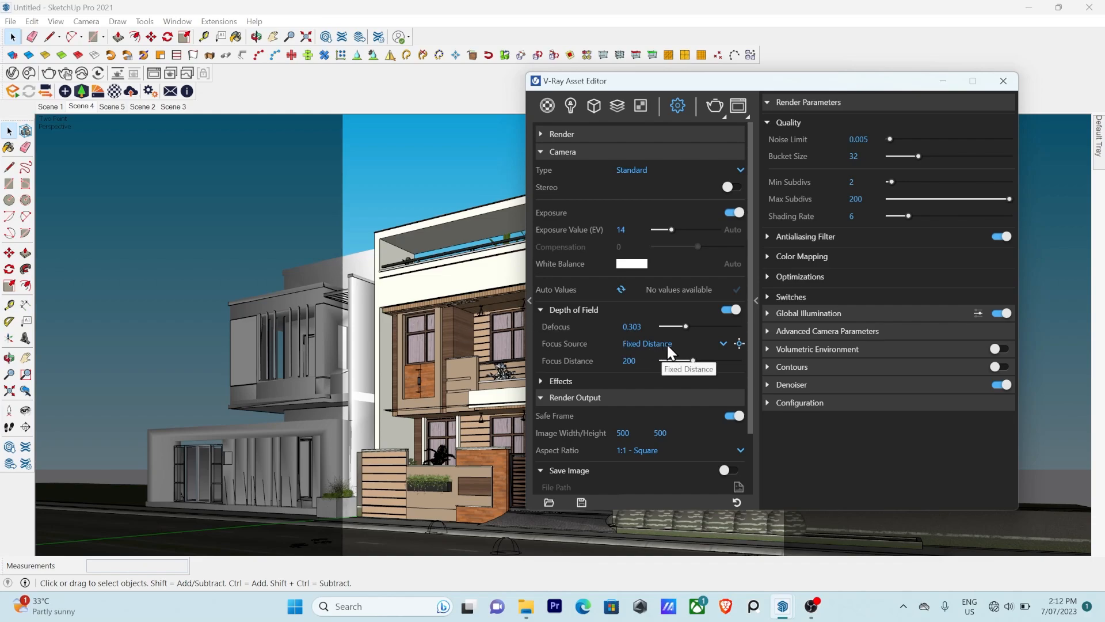
# Set the depth of field's focus source to Fixed Point, start the focus point picker and collapse the depth of field settings.
pyautogui.click(722, 344)
pyautogui.click(644, 393)
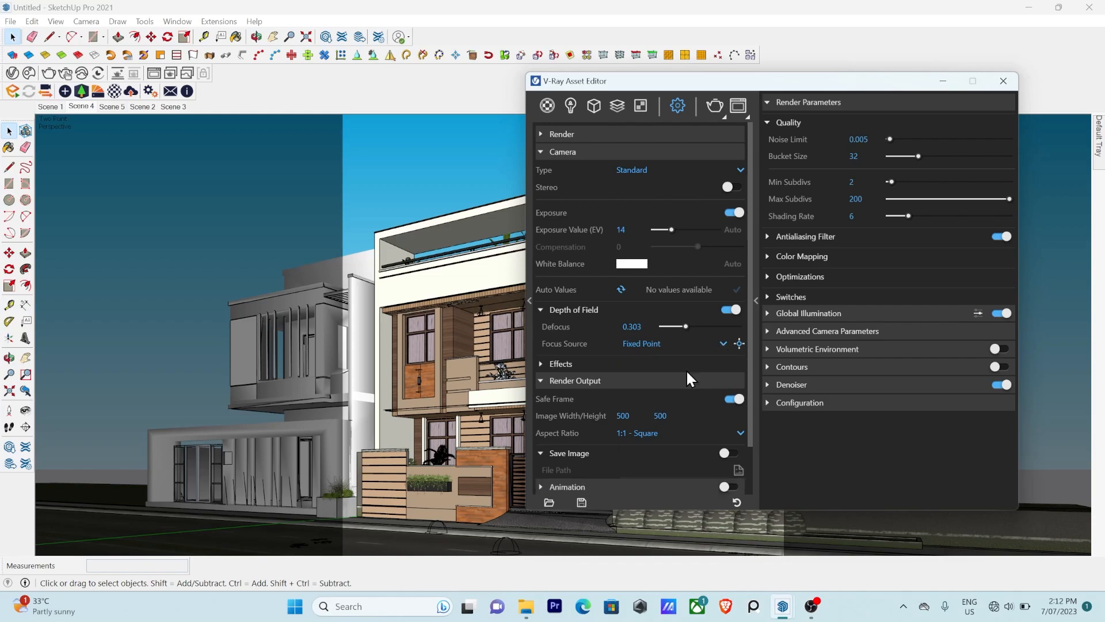
pyautogui.click(739, 344)
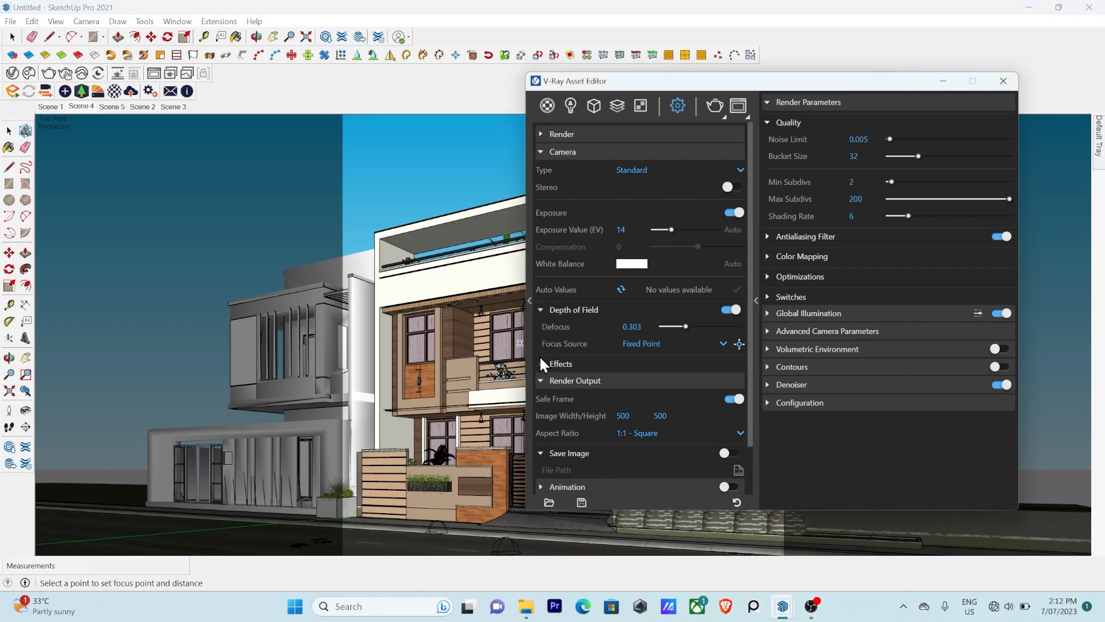
pyautogui.click(541, 311)
pyautogui.click(542, 311)
pyautogui.click(542, 311)
# Set the camera's vignetting effect to 2.5 and switch off depth of field.
pyautogui.click(543, 330)
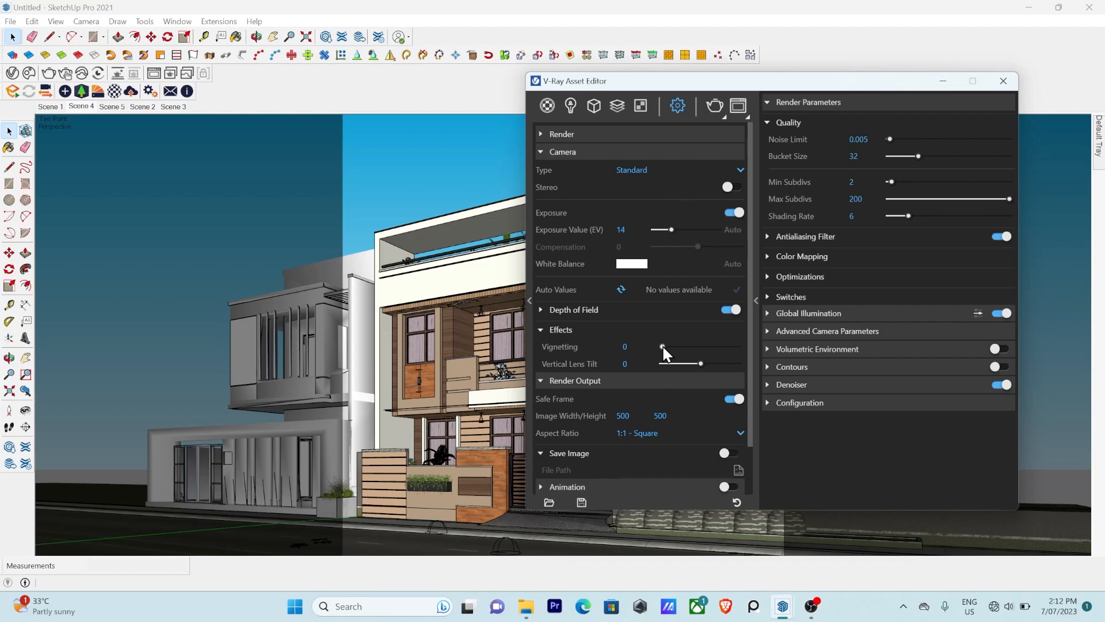
pyautogui.moveTo(662, 346); pyautogui.dragTo(736, 346)
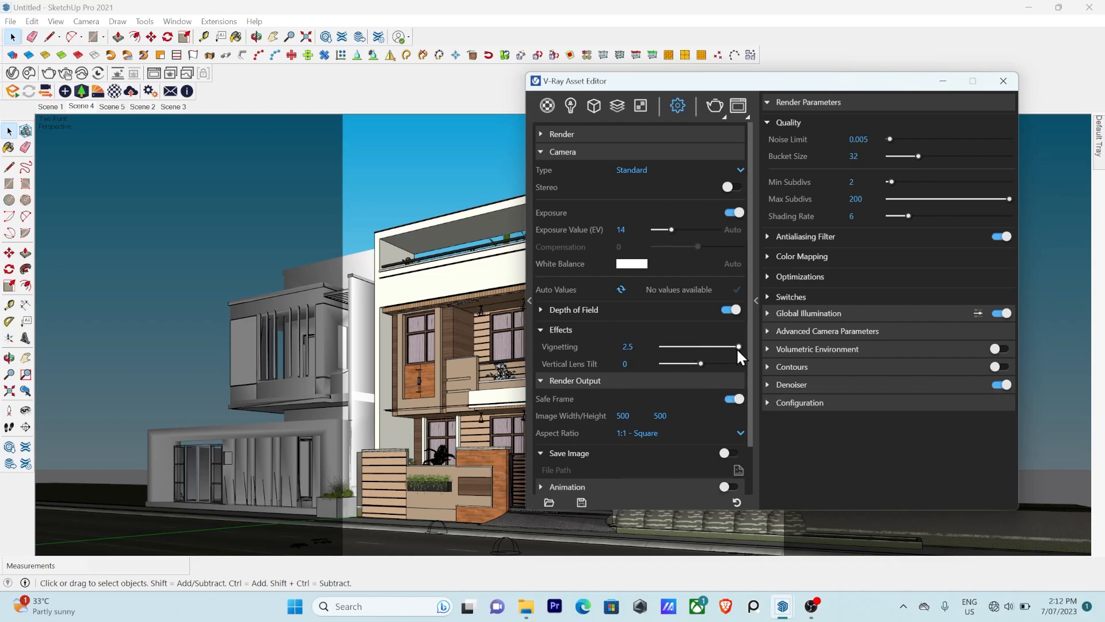
pyautogui.click(539, 329)
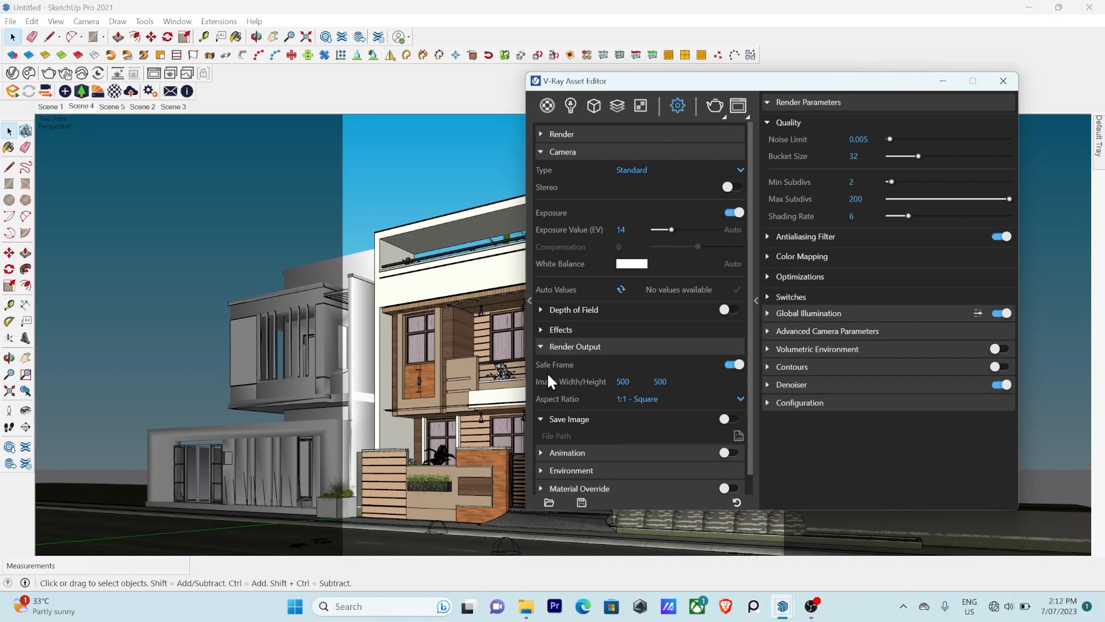
# Switch the safe frame off and back on to compare the framing in the viewport.
pyautogui.moveTo(641, 80); pyautogui.dragTo(818, 72)
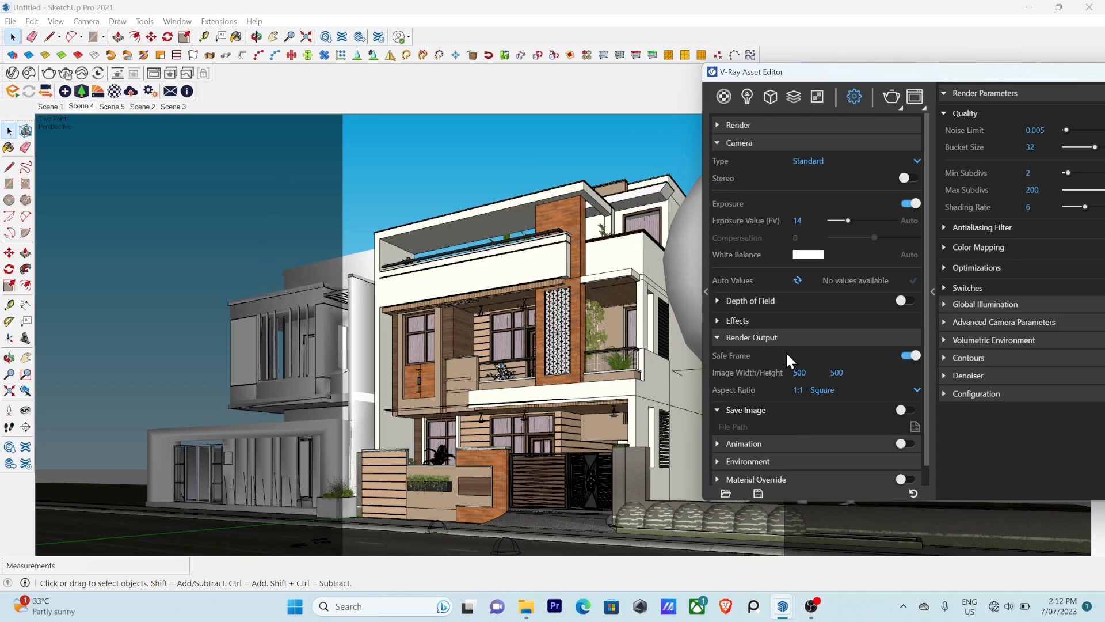
pyautogui.click(913, 356)
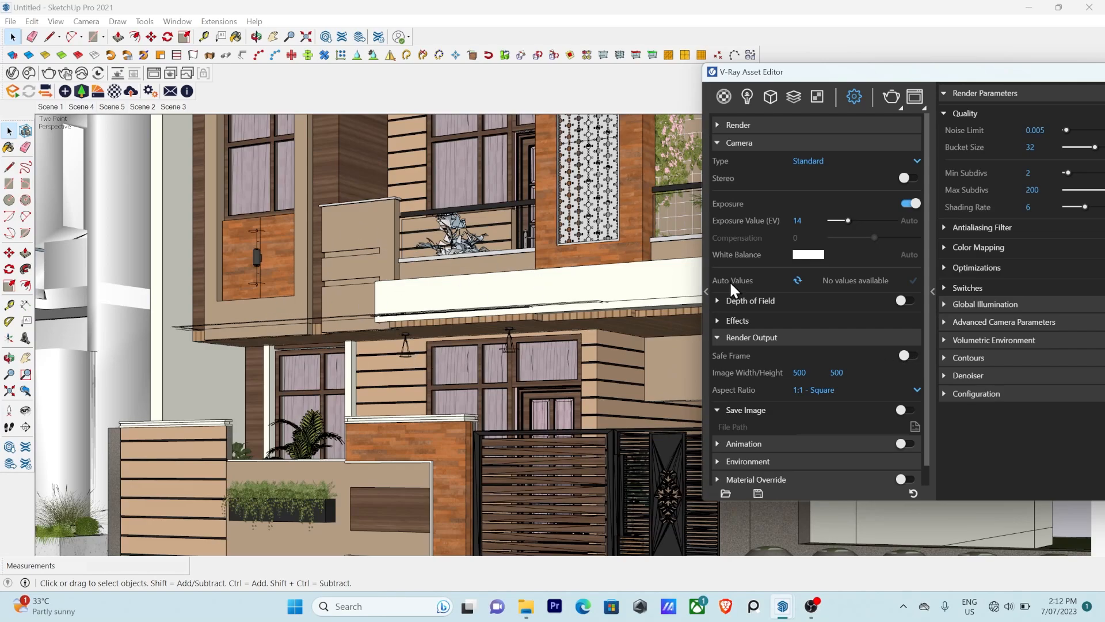
pyautogui.click(906, 354)
# Set the render output's image size to 2000 by 2000 pixels.
pyautogui.click(797, 372)
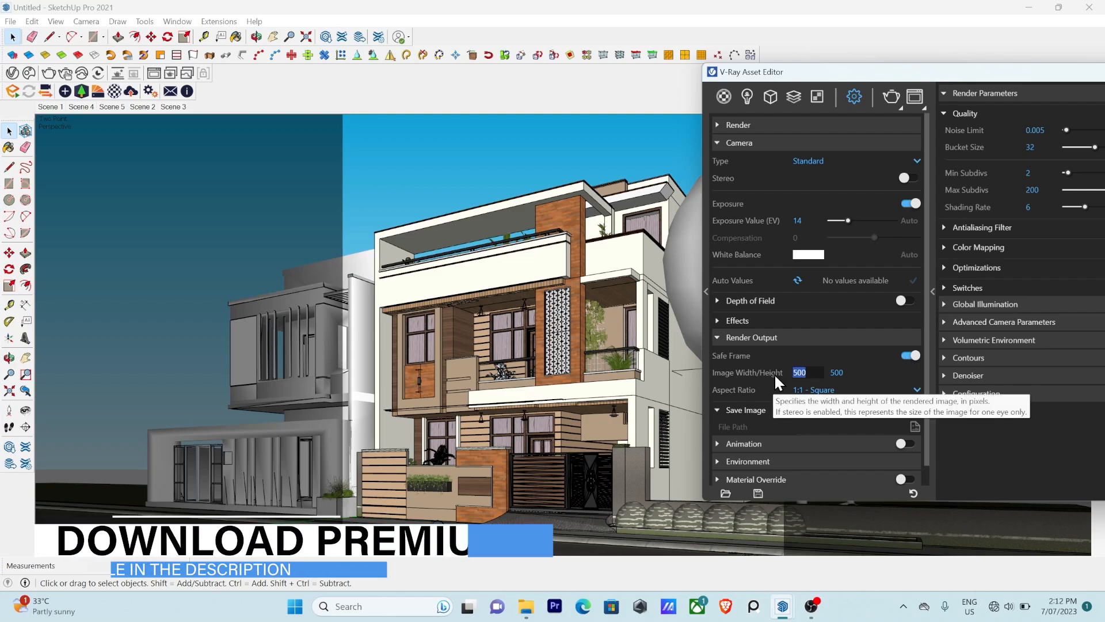
pyautogui.write('2000')
pyautogui.click(845, 374)
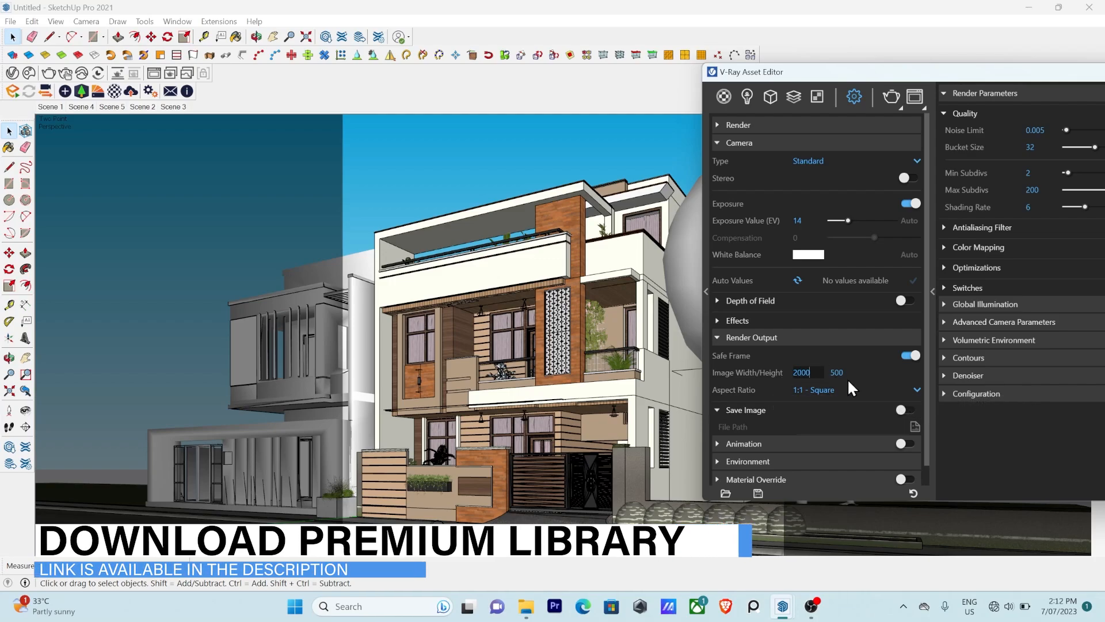
pyautogui.write('2000')
# Try the 16:9 - Widescreen aspect ratio for the render output and restore 1:1 - Square.
pyautogui.click(806, 390)
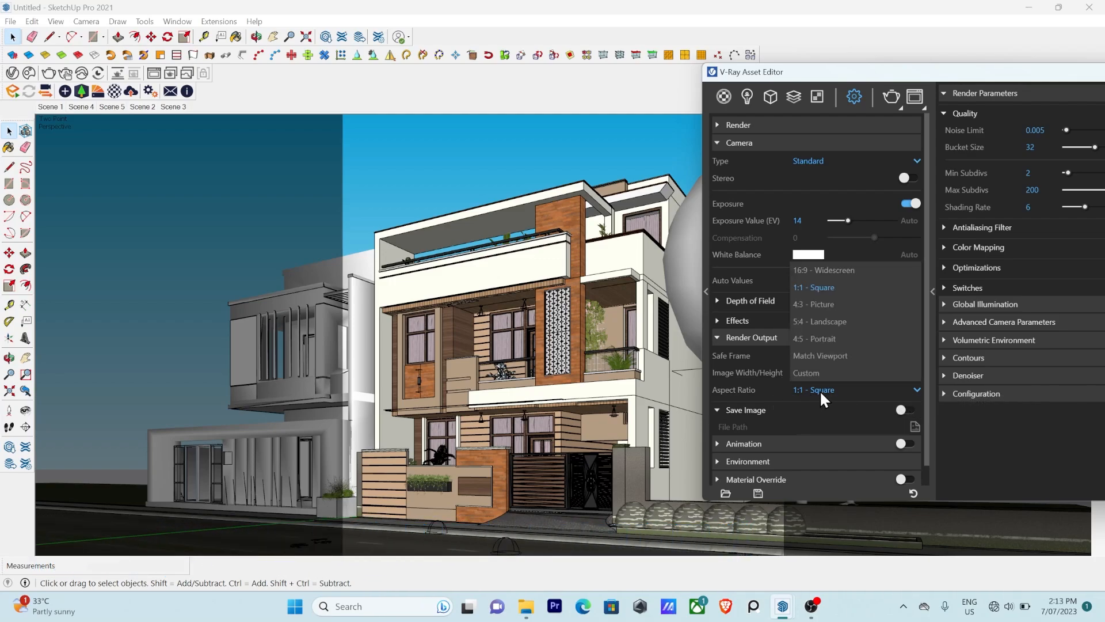
pyautogui.click(823, 269)
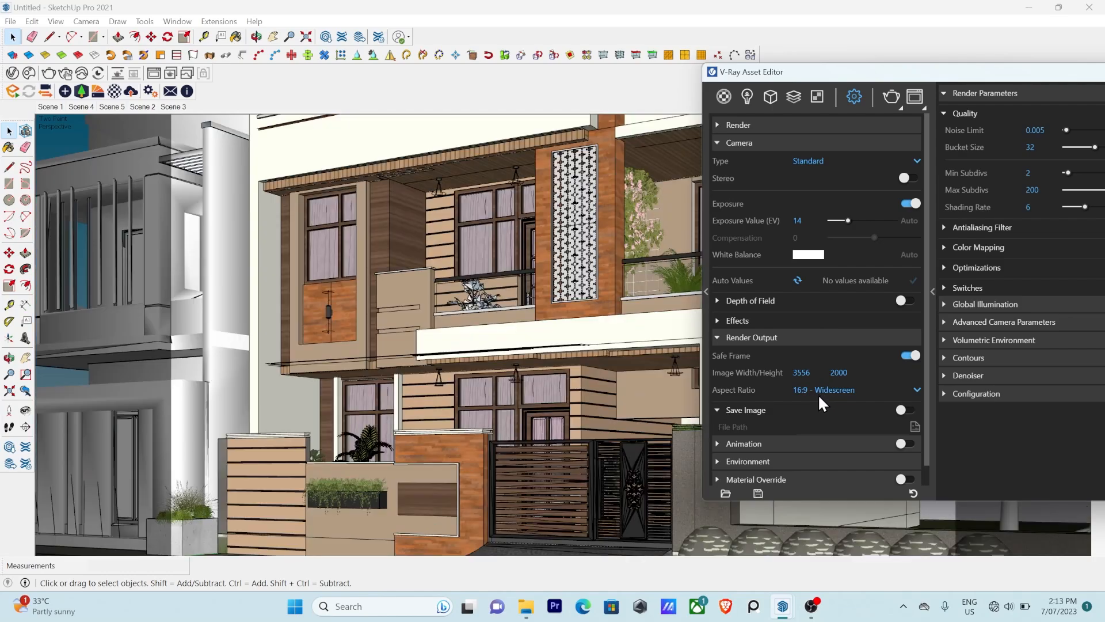
pyautogui.click(818, 392)
pyautogui.click(824, 330)
pyautogui.click(814, 391)
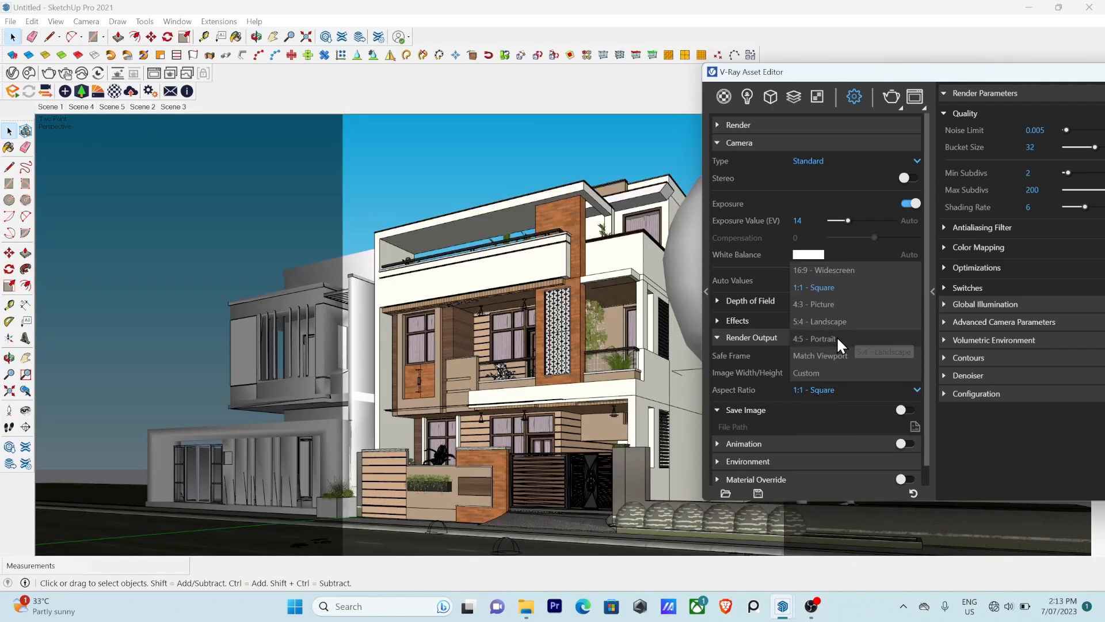
pyautogui.click(868, 395)
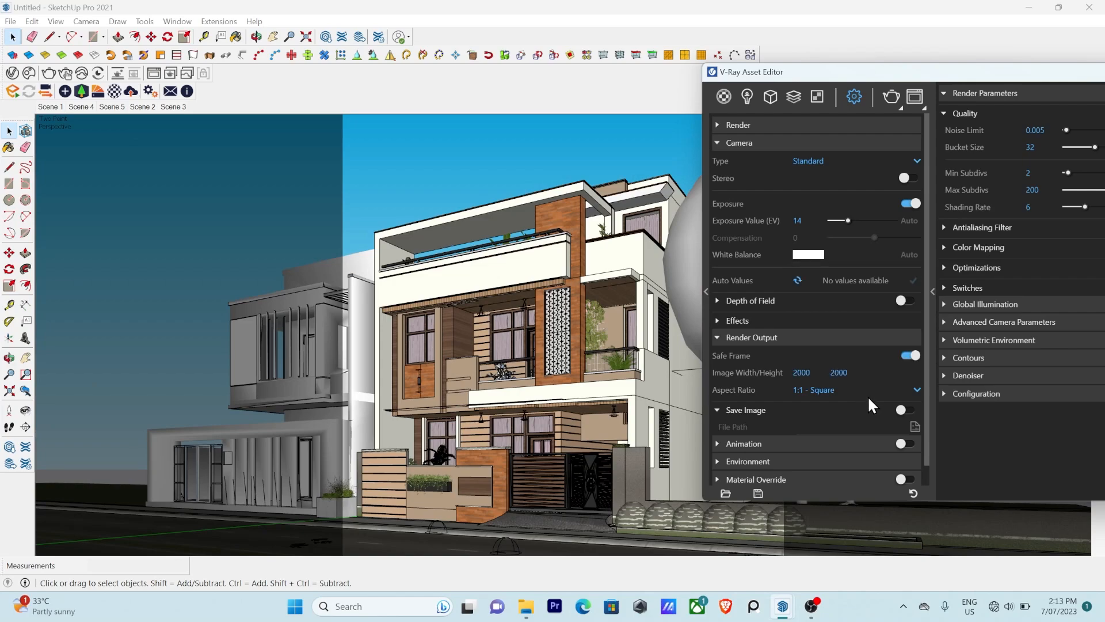
# Enable automatic image saving for the render and set its file path to Untitled on the Desktop as a PNG.
pyautogui.click(902, 410)
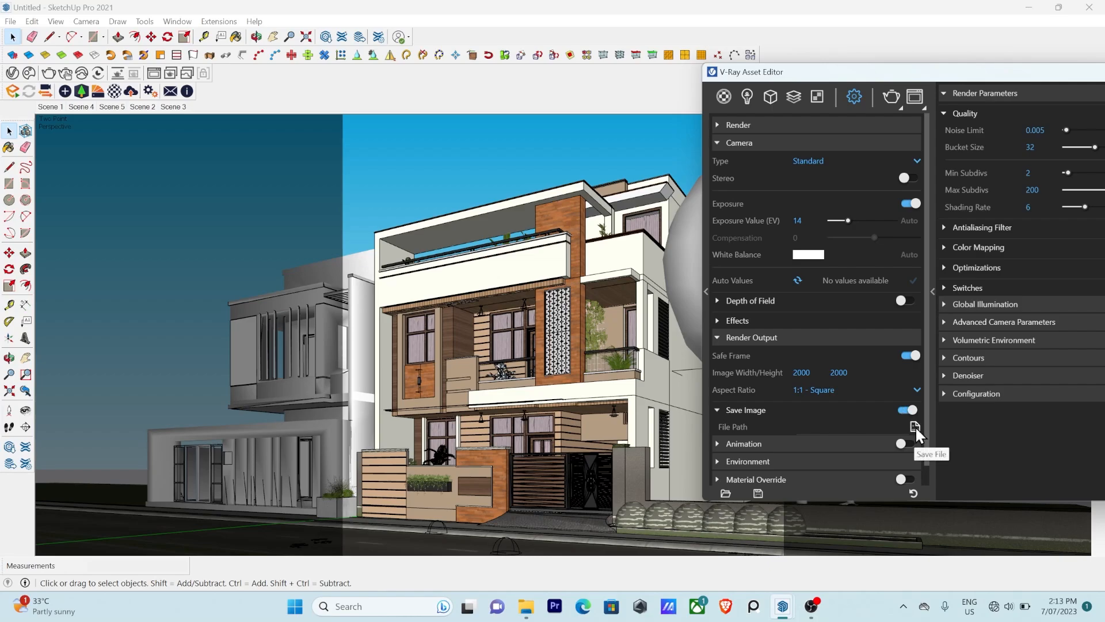
pyautogui.click(915, 426)
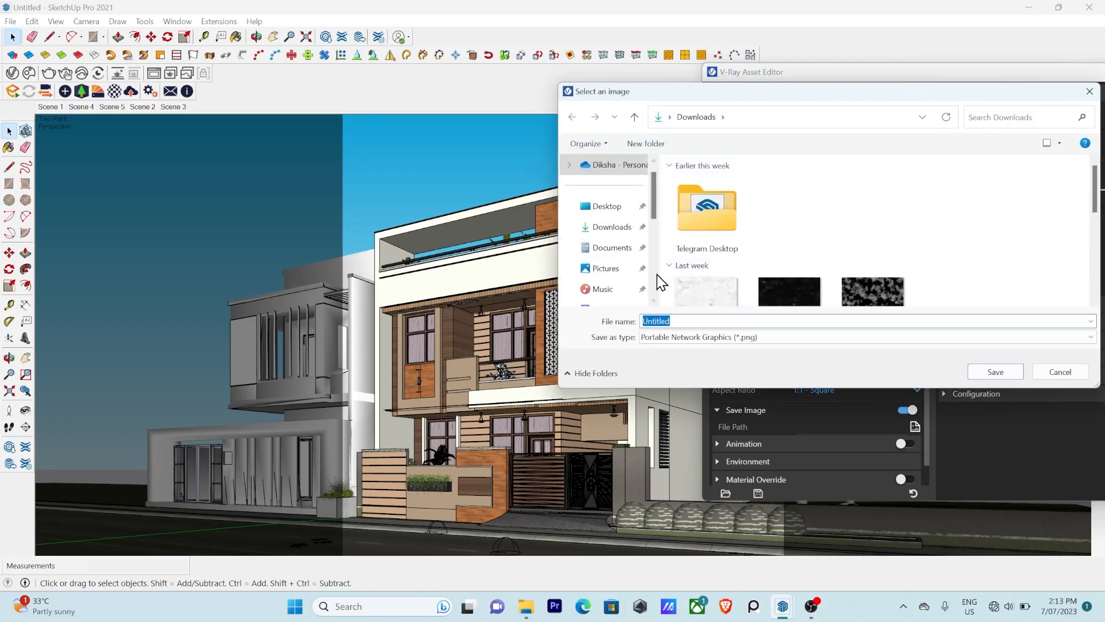
pyautogui.click(606, 207)
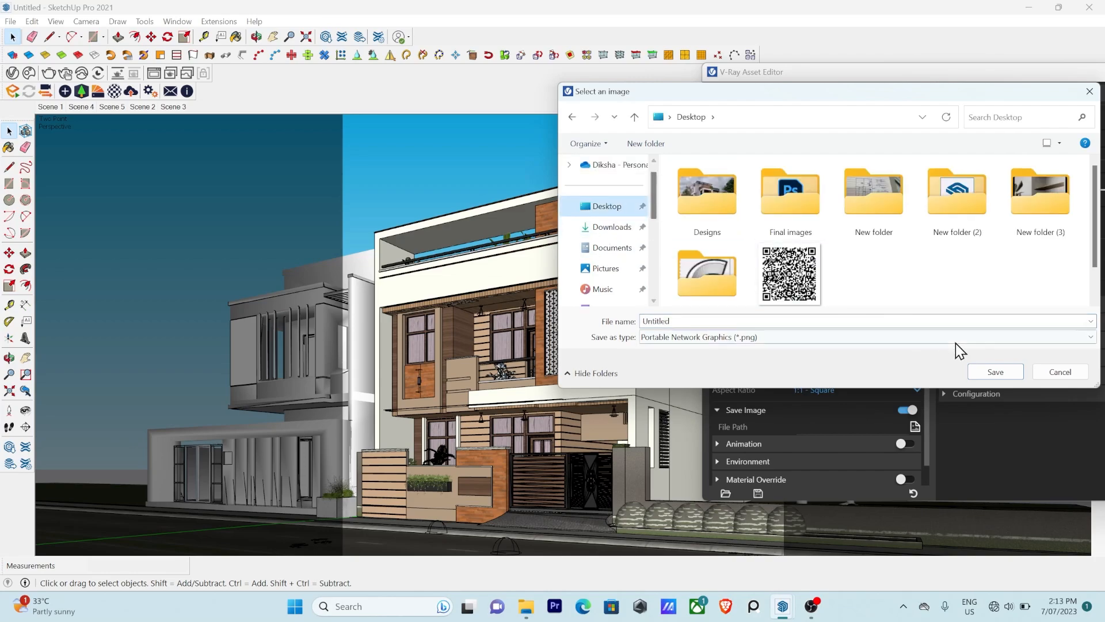
pyautogui.click(990, 369)
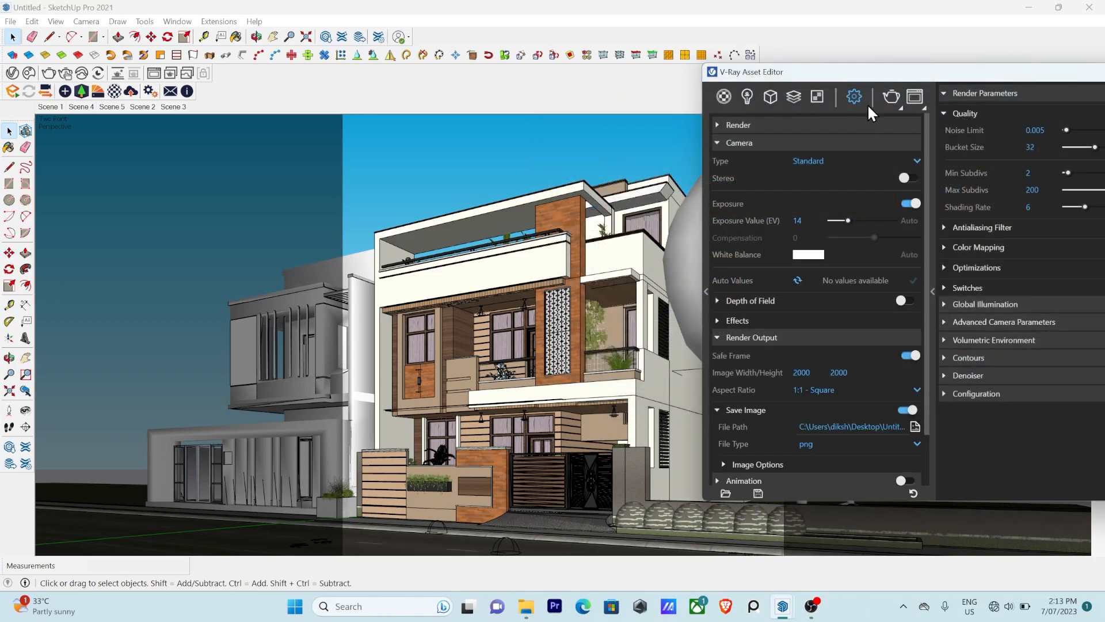
# Examine the saved image's options, including the available alpha modes, and keep Include Alpha.
pyautogui.moveTo(863, 74); pyautogui.dragTo(740, 54)
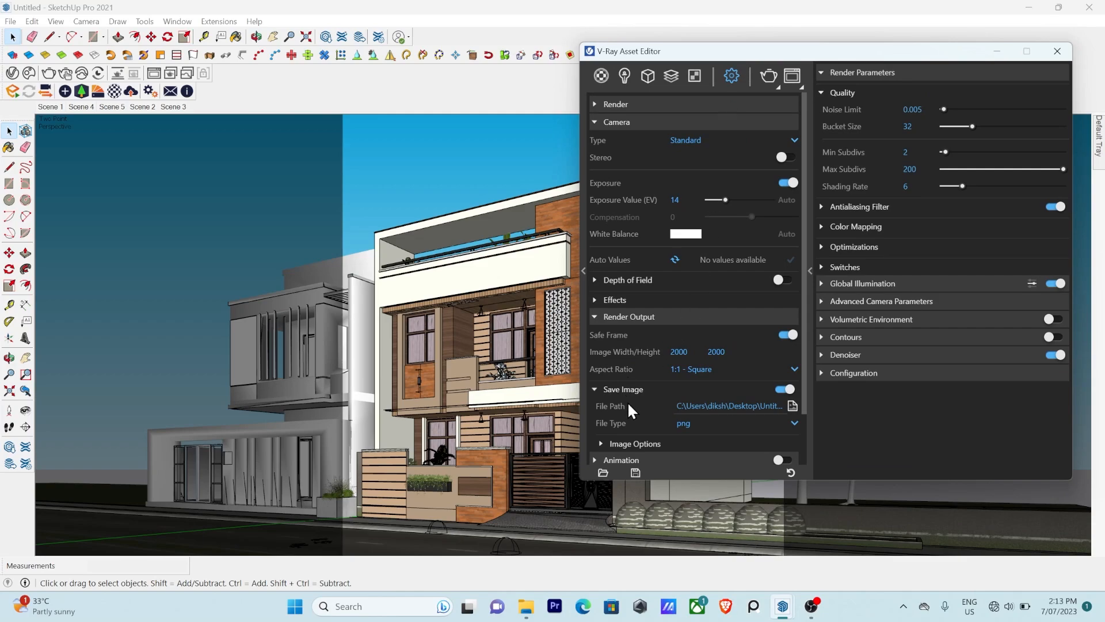
pyautogui.scroll(-2, 628, 402)
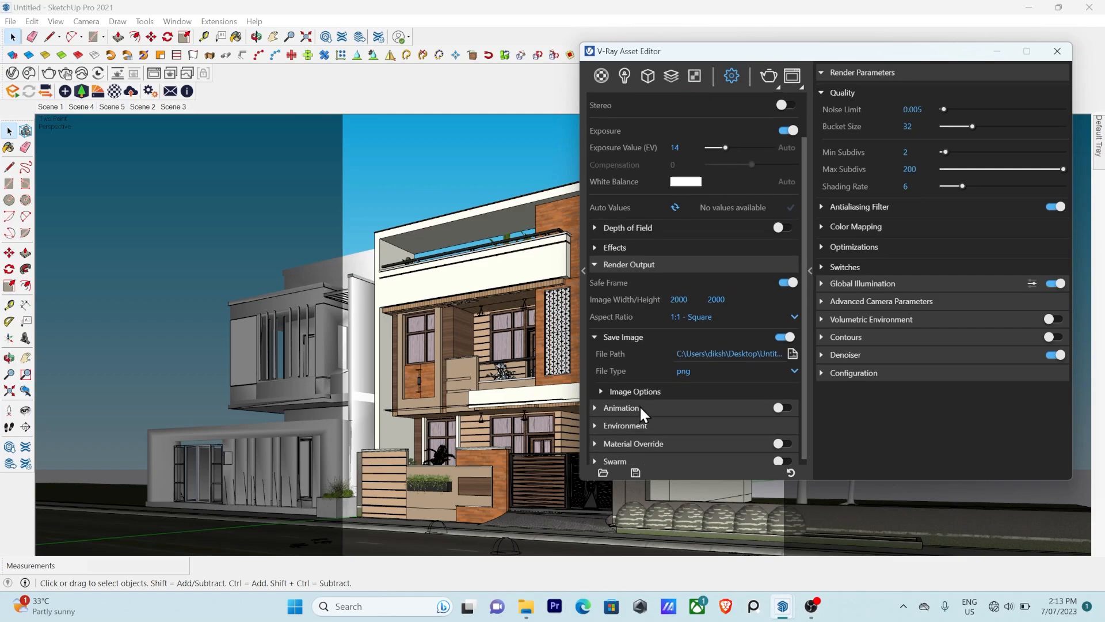
pyautogui.click(601, 386)
pyautogui.scroll(-2, 633, 398)
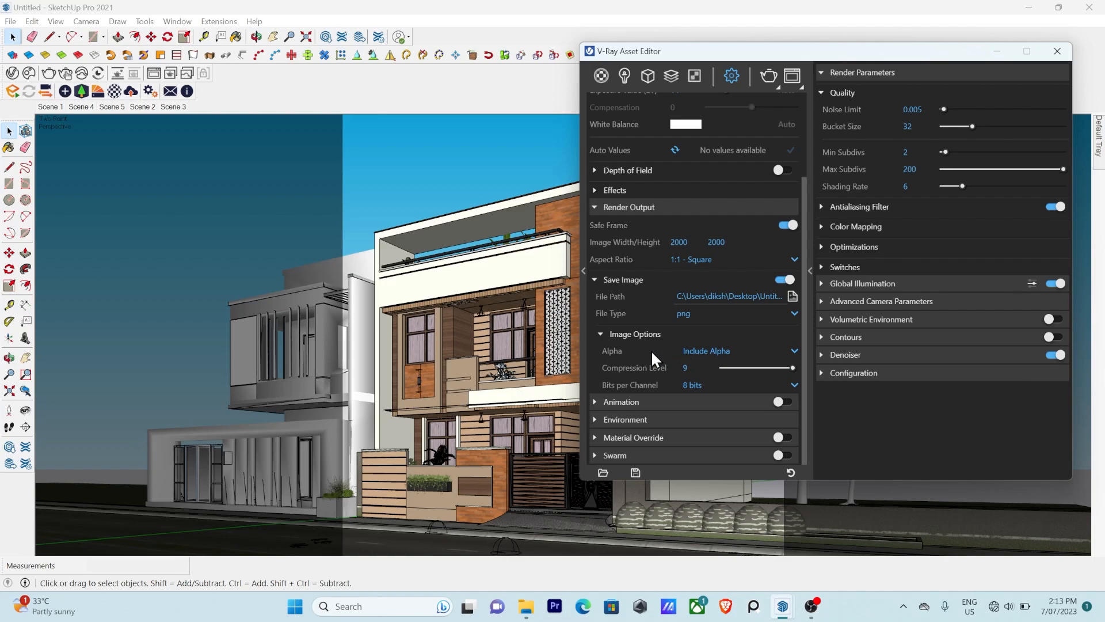
pyautogui.click(709, 350)
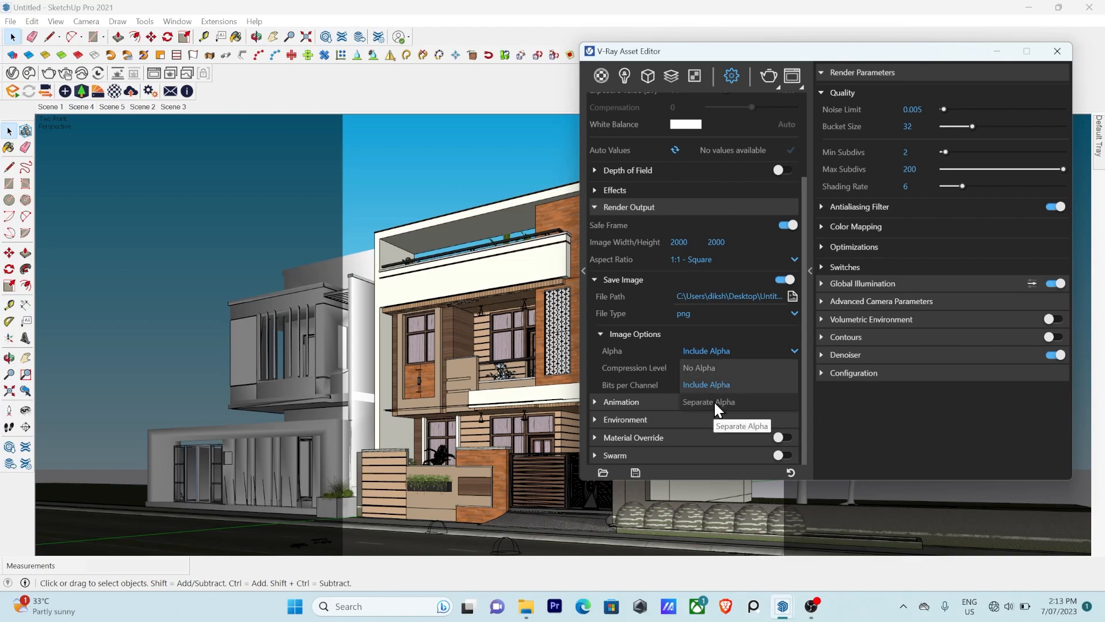
pyautogui.click(713, 381)
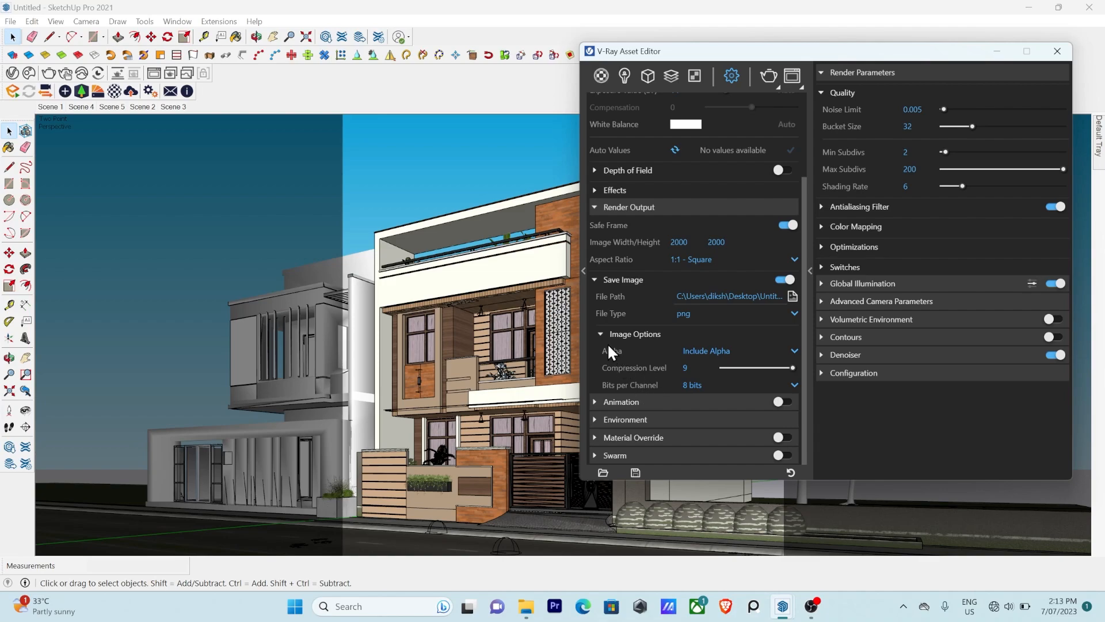
# Collapse the image saving settings and look through the Environment background, GI, reflection and refraction settings.
pyautogui.scroll(1, 608, 344)
pyautogui.click(595, 326)
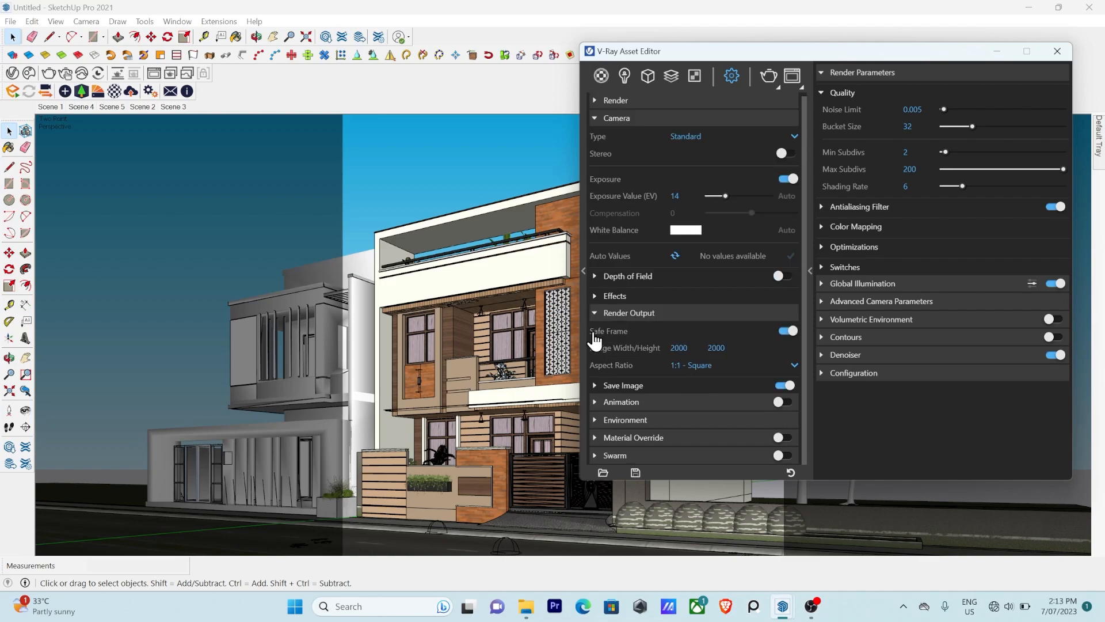
pyautogui.click(596, 420)
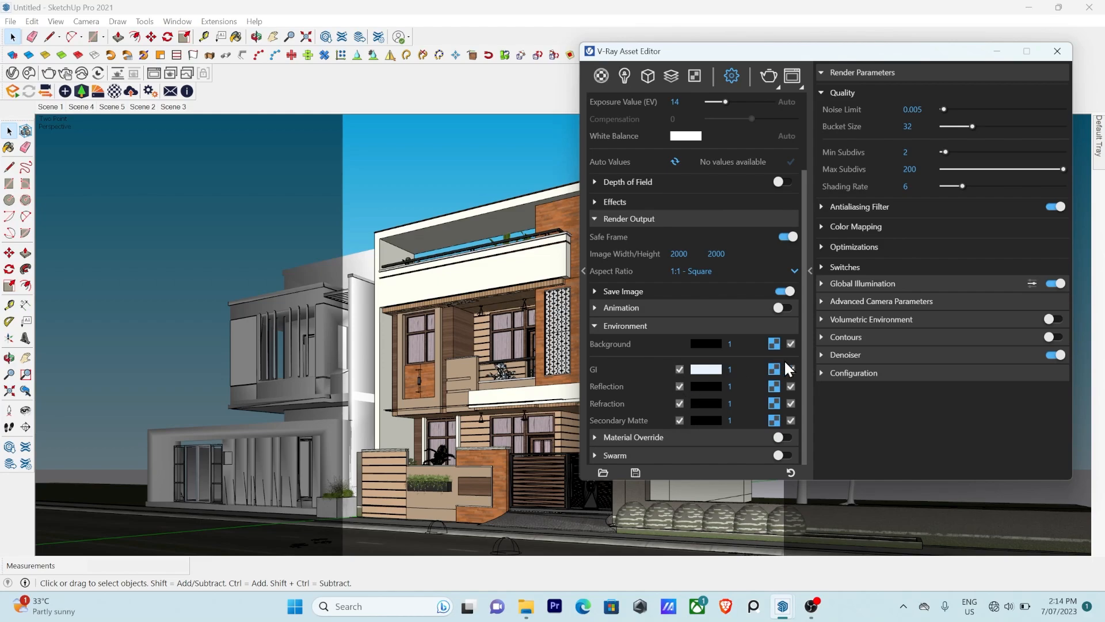
pyautogui.click(596, 326)
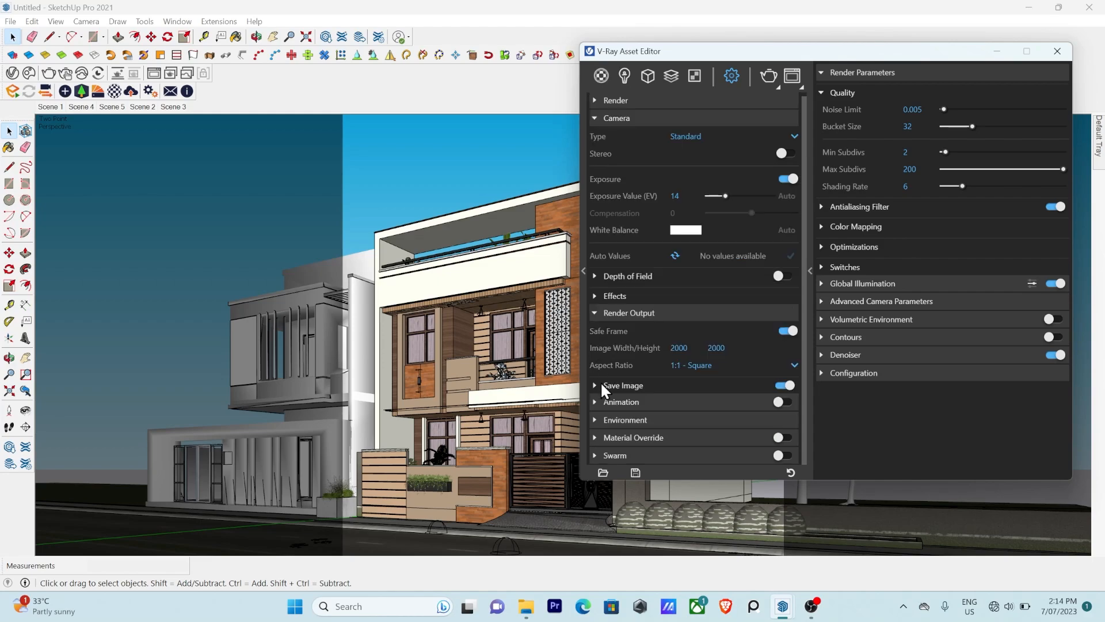
# Preview the house with Material Override in a short interactive render, stop it and switch the override off.
pyautogui.click(596, 437)
pyautogui.click(781, 403)
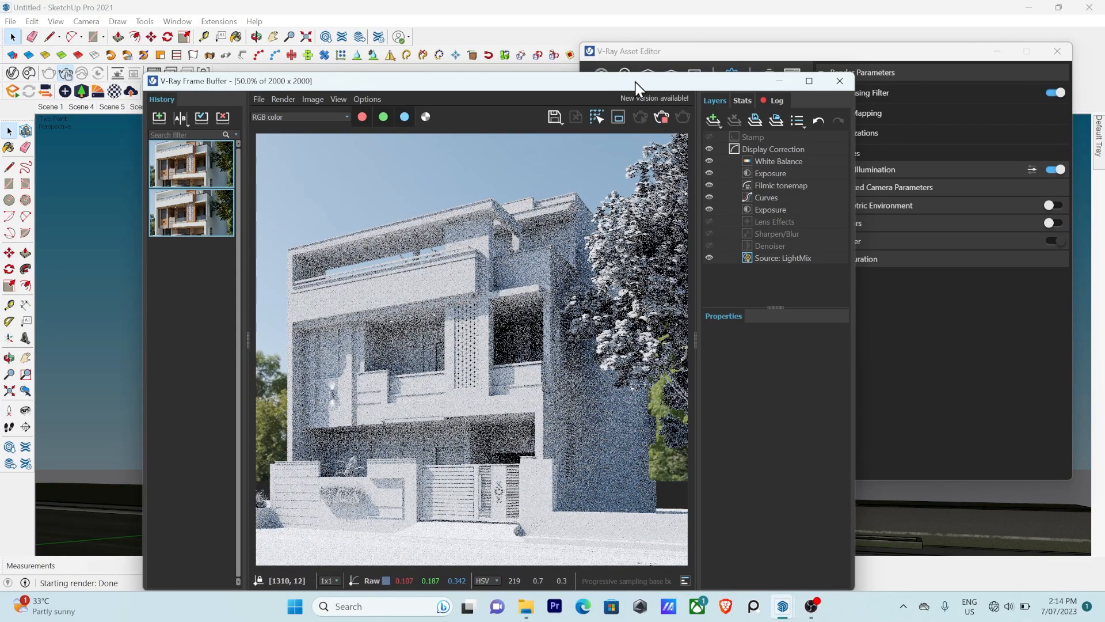
pyautogui.moveTo(638, 82); pyautogui.dragTo(521, 42)
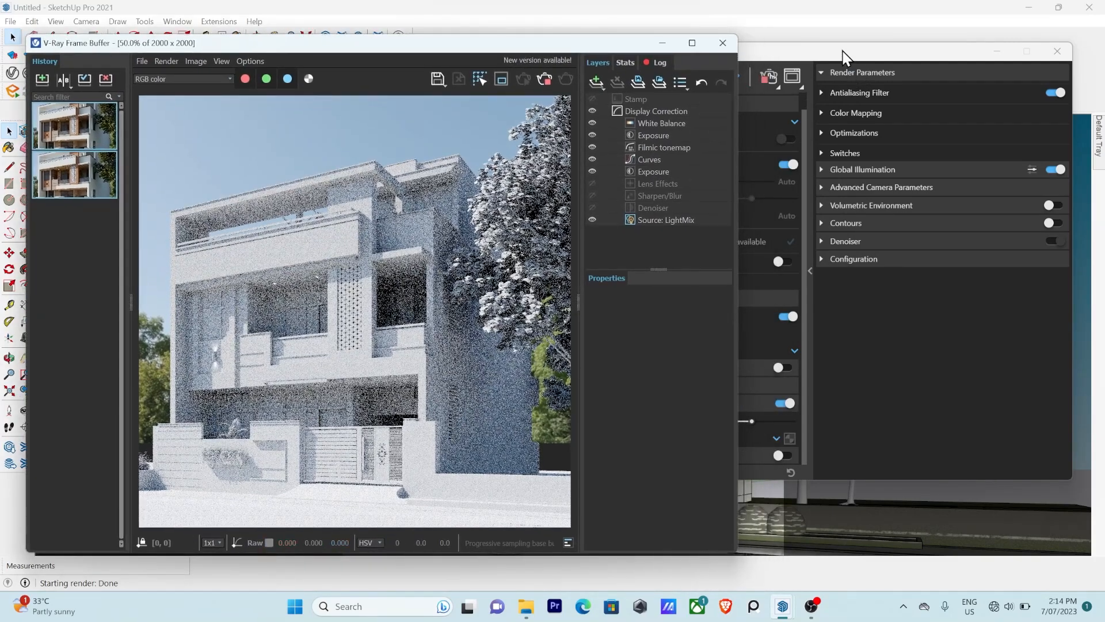
pyautogui.click(543, 79)
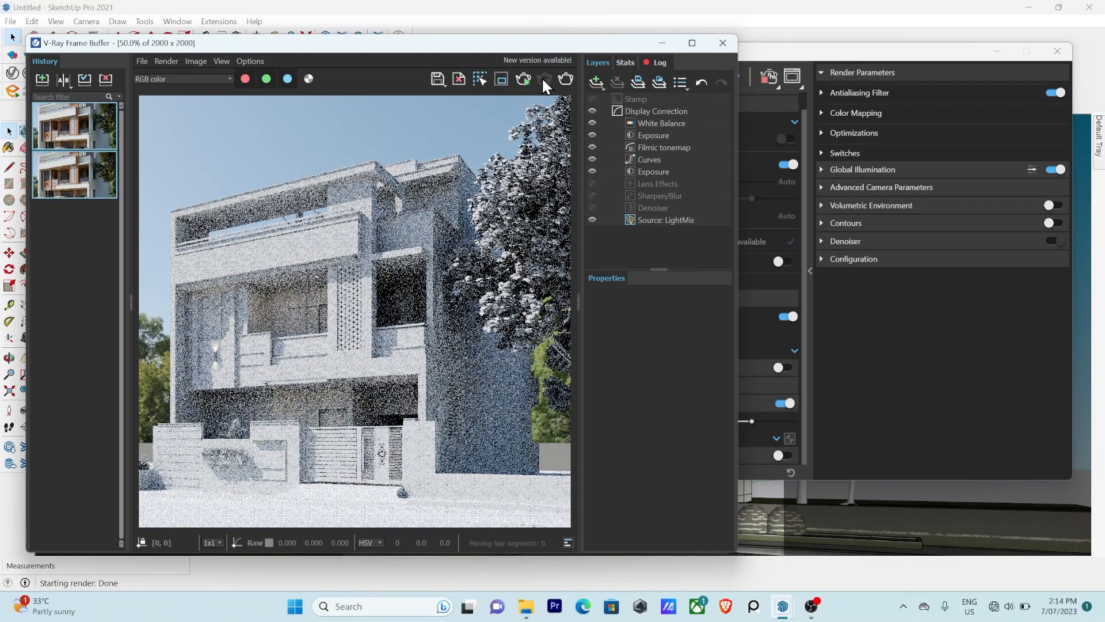
pyautogui.click(789, 53)
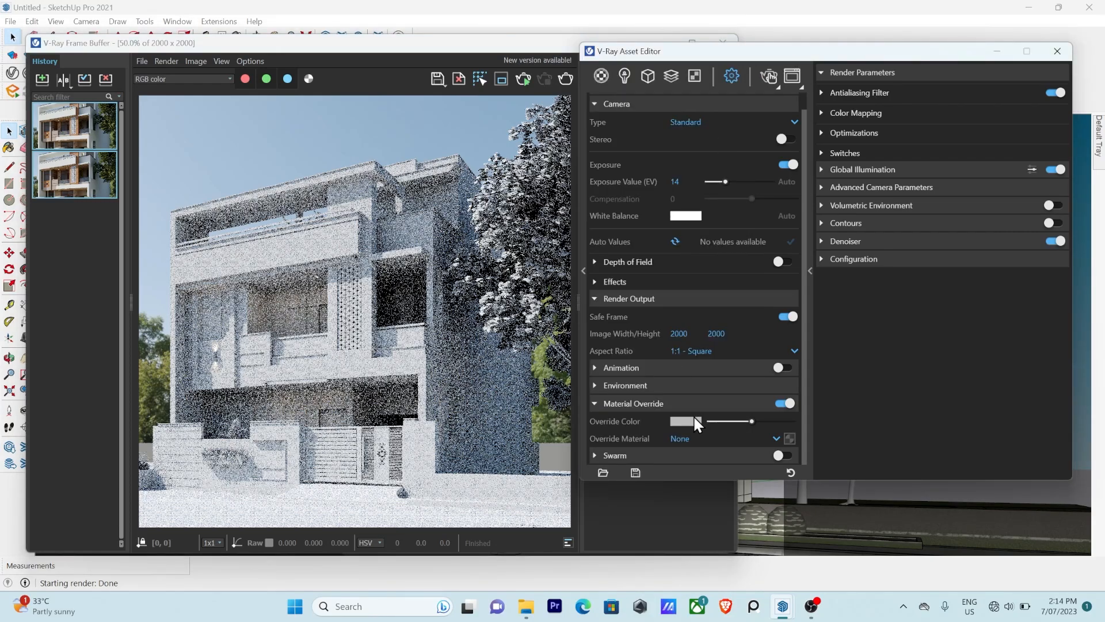
pyautogui.click(784, 403)
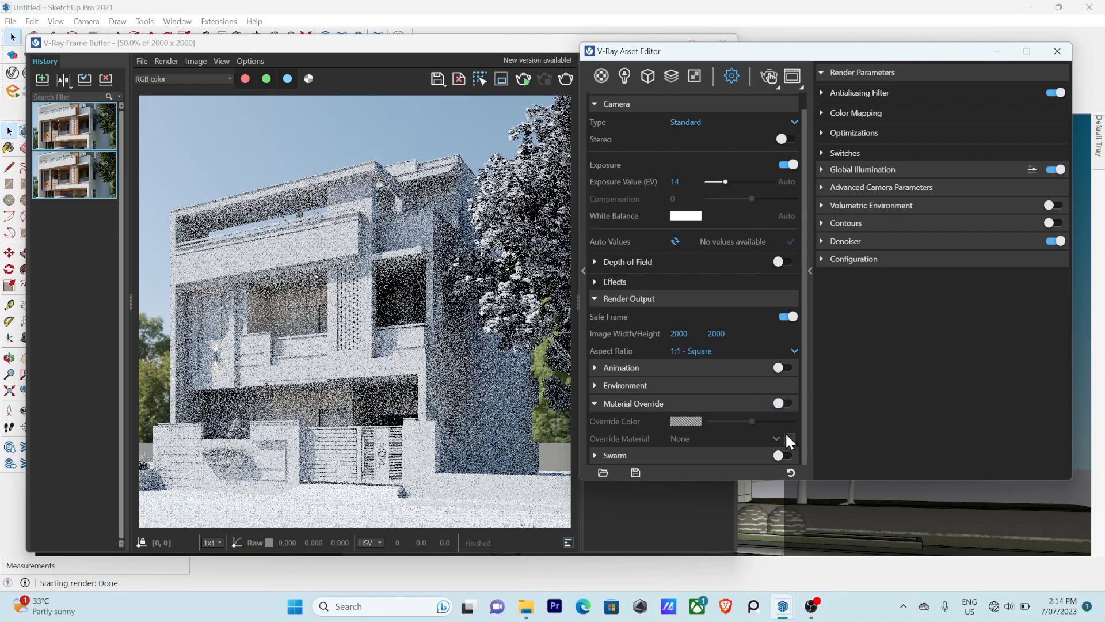
# Look at the Antialiasing Filter's size and type in the render parameters, and collapse the section again.
pyautogui.click(823, 73)
pyautogui.click(823, 73)
pyautogui.click(822, 94)
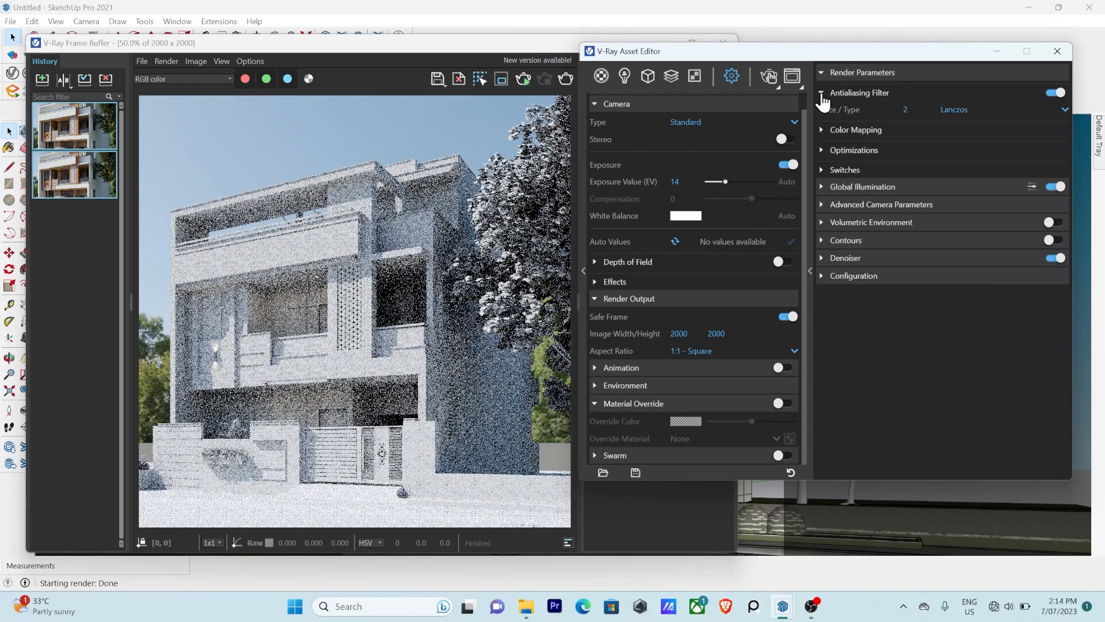
pyautogui.click(824, 95)
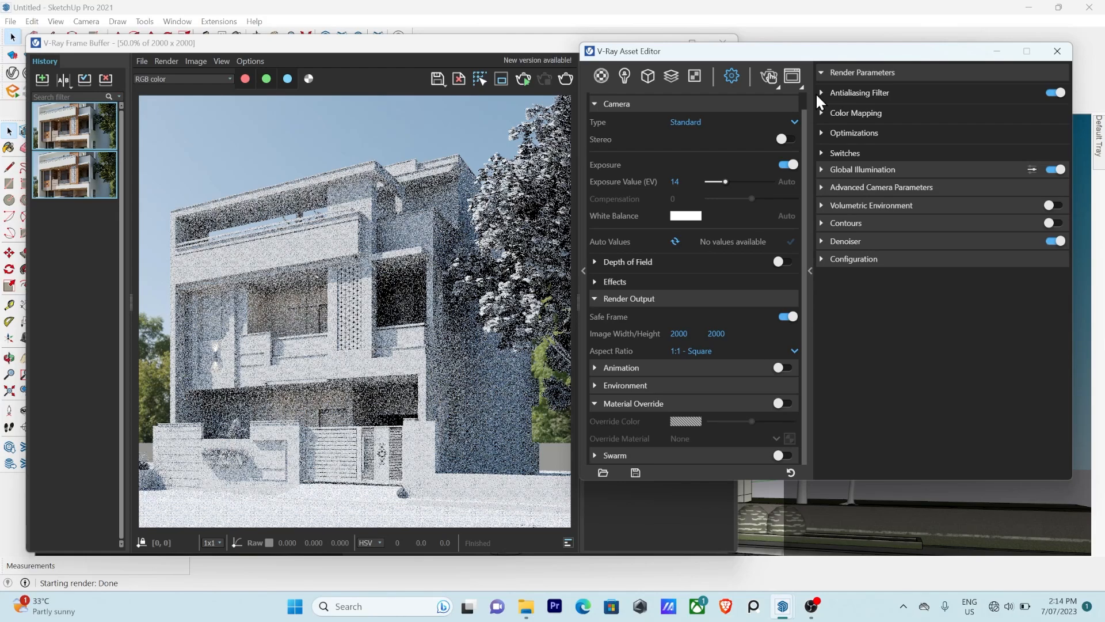
# Examine the roof edge of the rendered house at pixel level in the V-Ray Frame Buffer.
pyautogui.scroll(10, 449, 190)
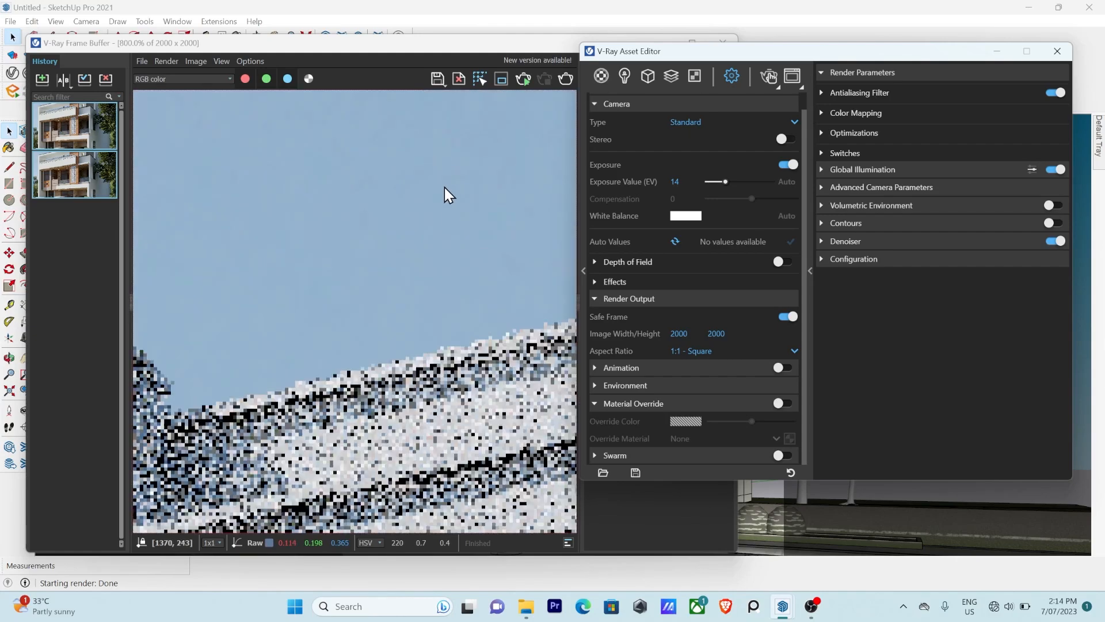
pyautogui.scroll(-5, 420, 314)
pyautogui.scroll(5, 416, 371)
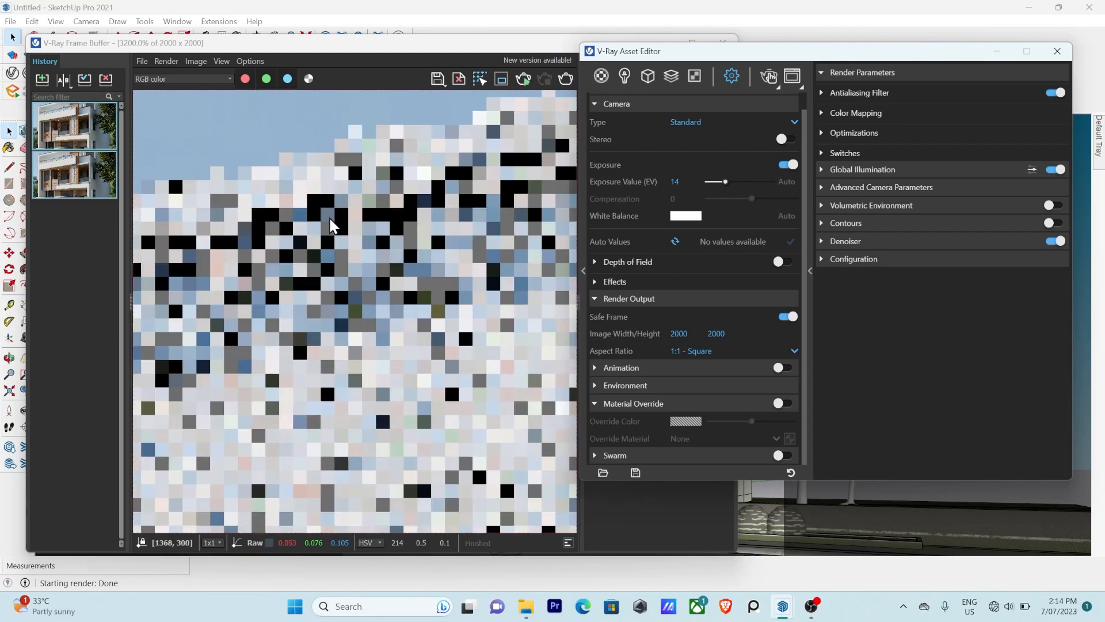
pyautogui.moveTo(328, 175); pyautogui.dragTo(430, 375, button='middle')
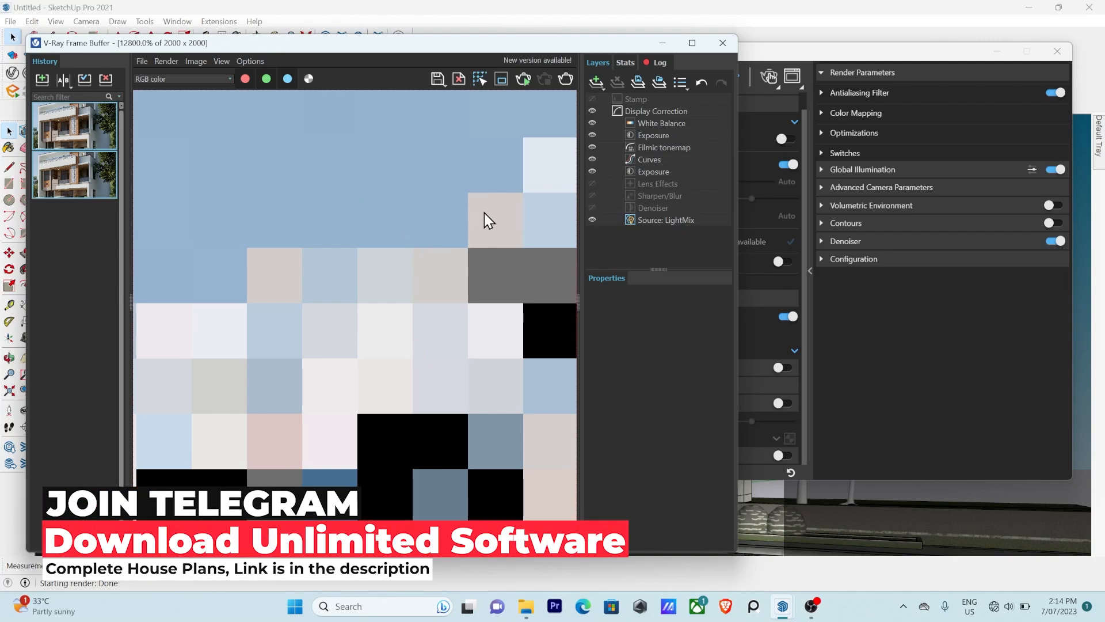
# Compare the antialiased roof edge at several magnifications, from single pixels to the whole parapet.
pyautogui.scroll(-1, 396, 199)
pyautogui.scroll(-1, 396, 198)
pyautogui.scroll(1, 309, 221)
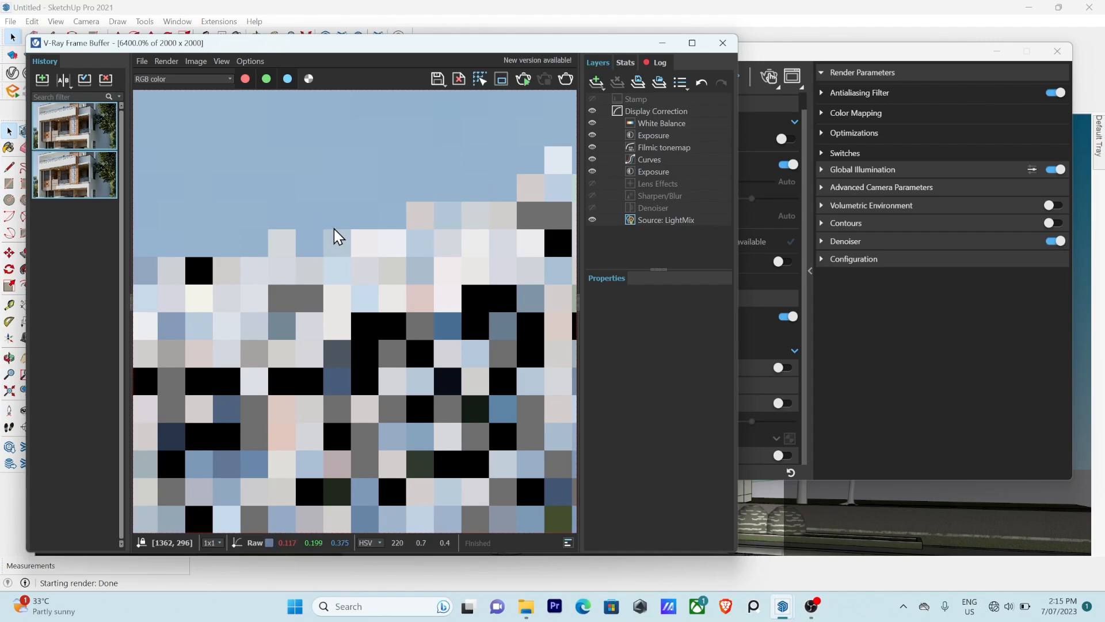
pyautogui.scroll(-4, 377, 230)
pyautogui.scroll(-2, 382, 230)
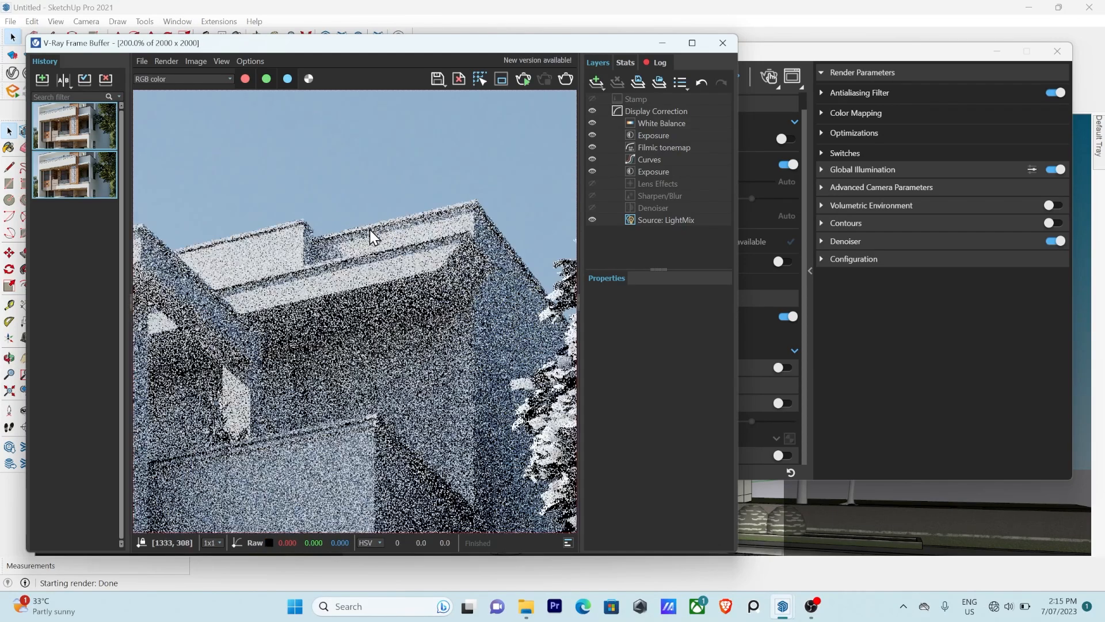
pyautogui.scroll(4, 391, 224)
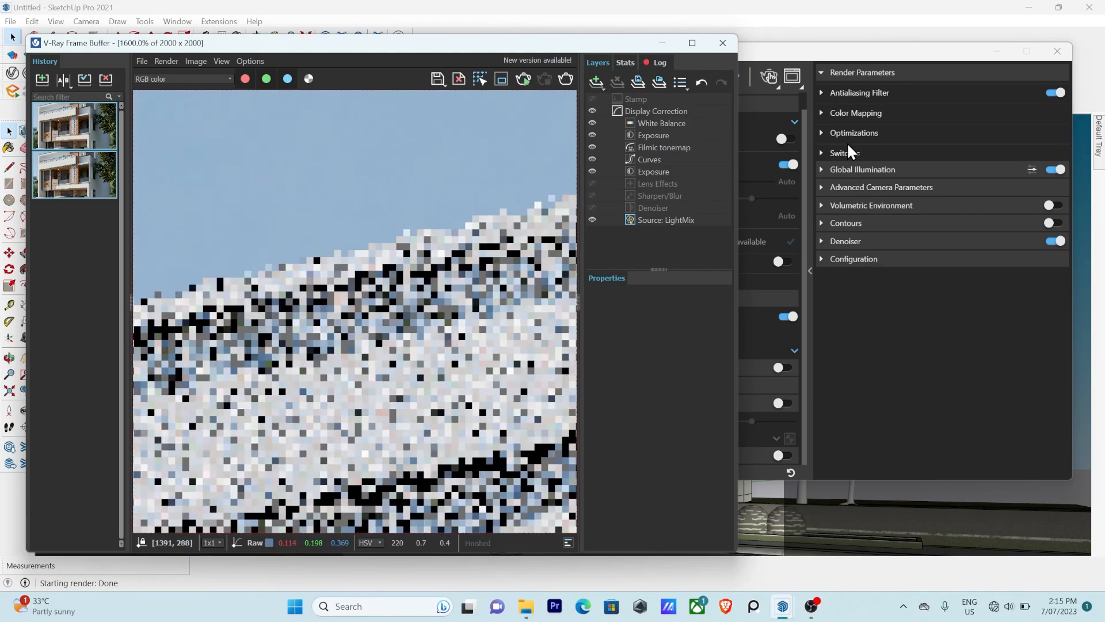
# Switch the Antialiasing Filter off and start an interactive render of the house.
pyautogui.click(1057, 96)
pyautogui.click(1056, 93)
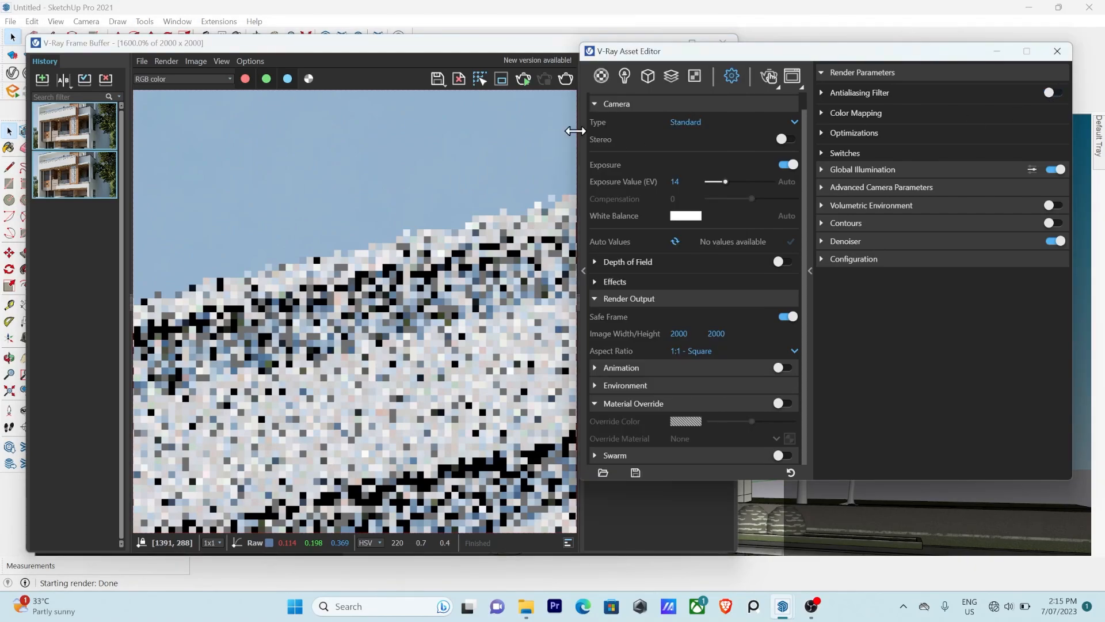
pyautogui.click(526, 81)
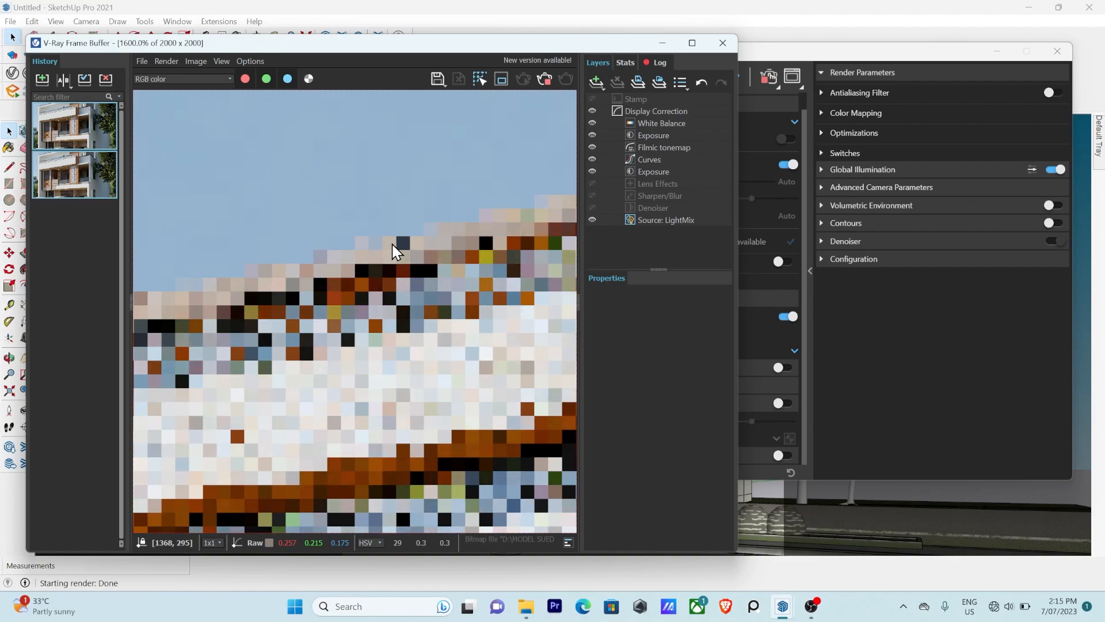
# Inspect the unfiltered roof edge pixels, then stop the render and re-enable the Antialiasing Filter.
pyautogui.scroll(-5, 393, 244)
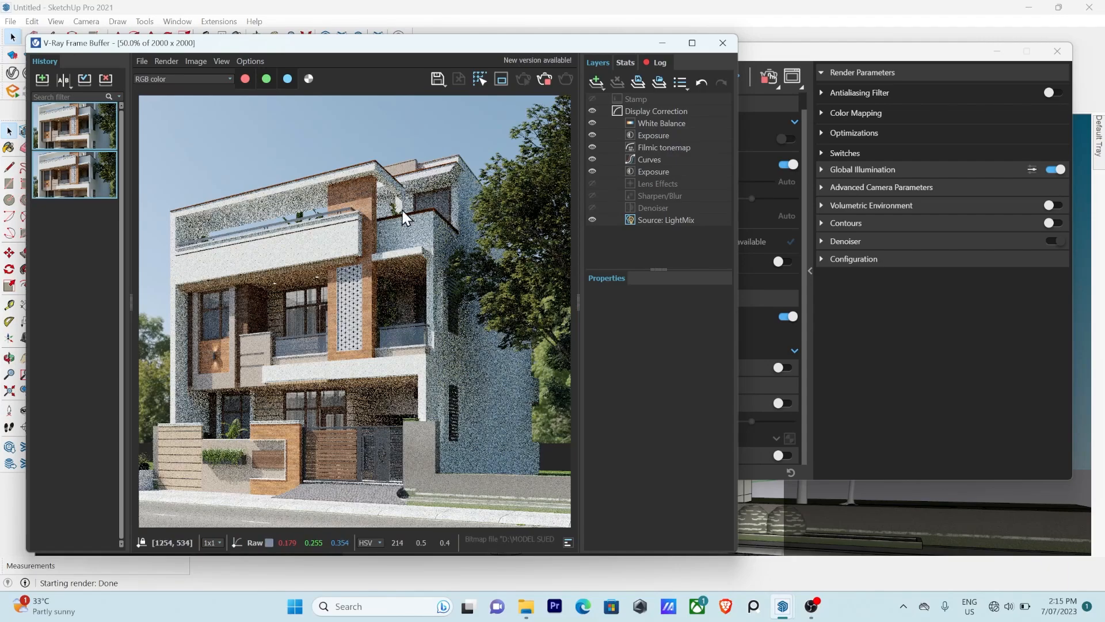
pyautogui.scroll(6, 282, 302)
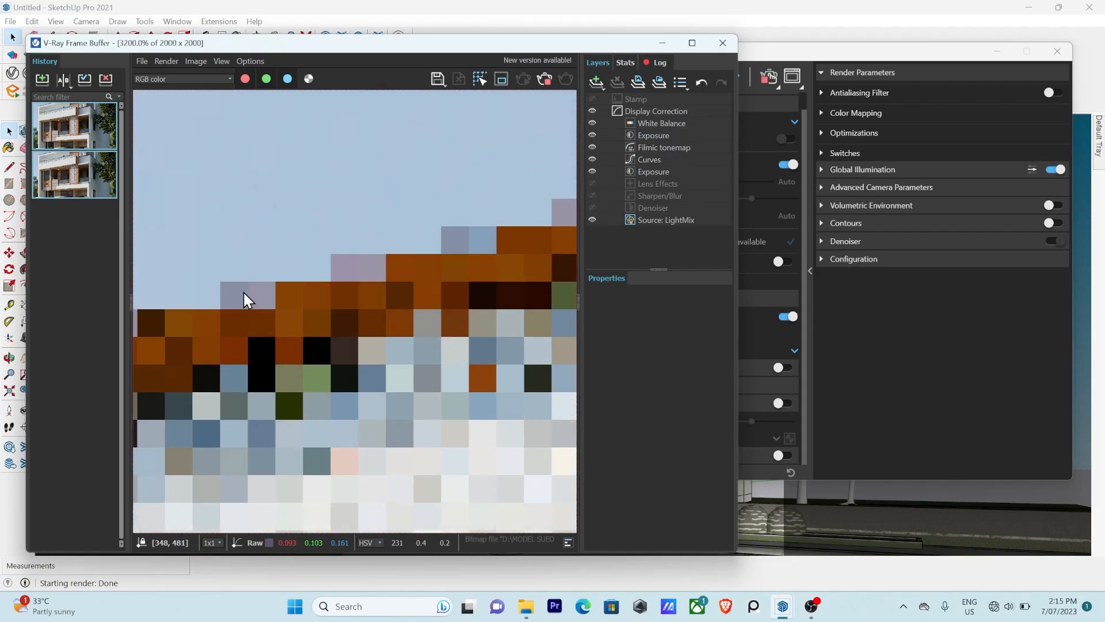
pyautogui.scroll(-7, 310, 299)
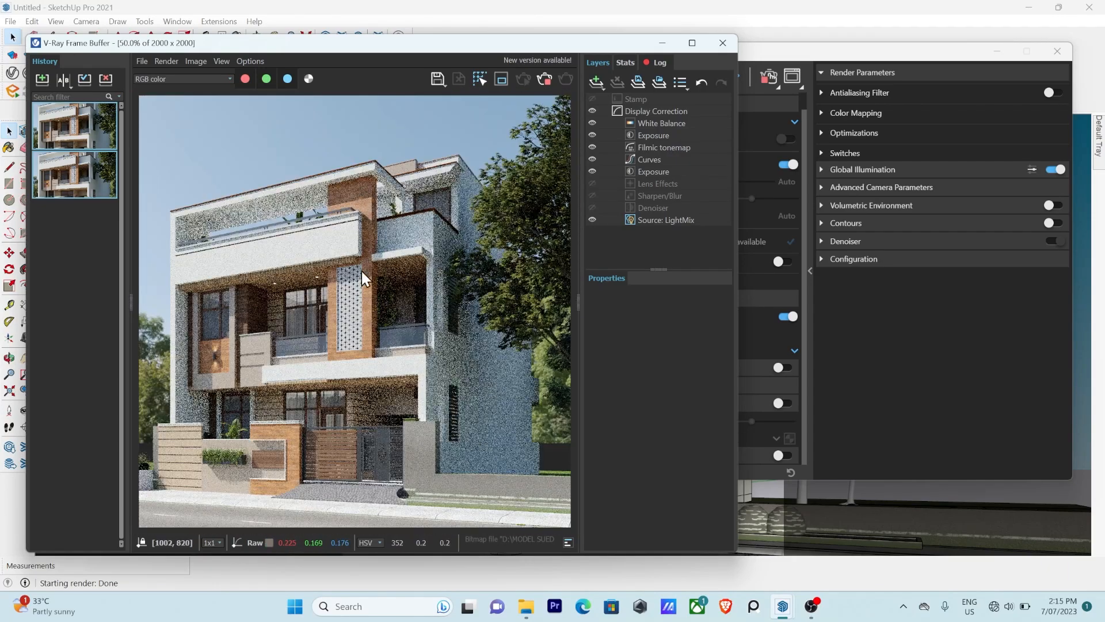
pyautogui.click(543, 78)
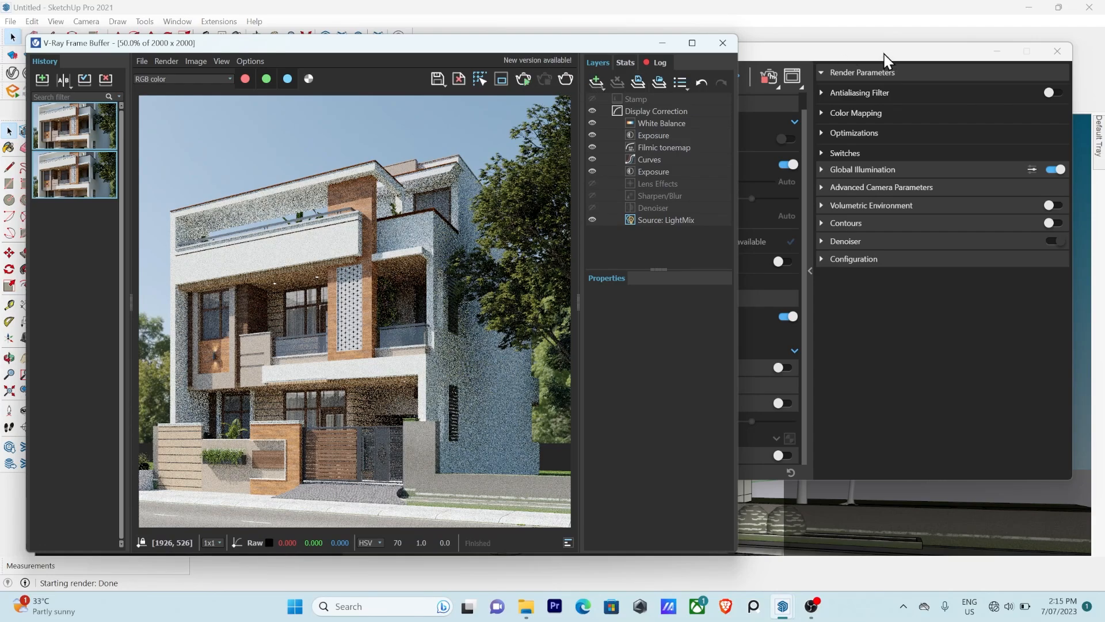
pyautogui.click(884, 52)
pyautogui.click(1057, 92)
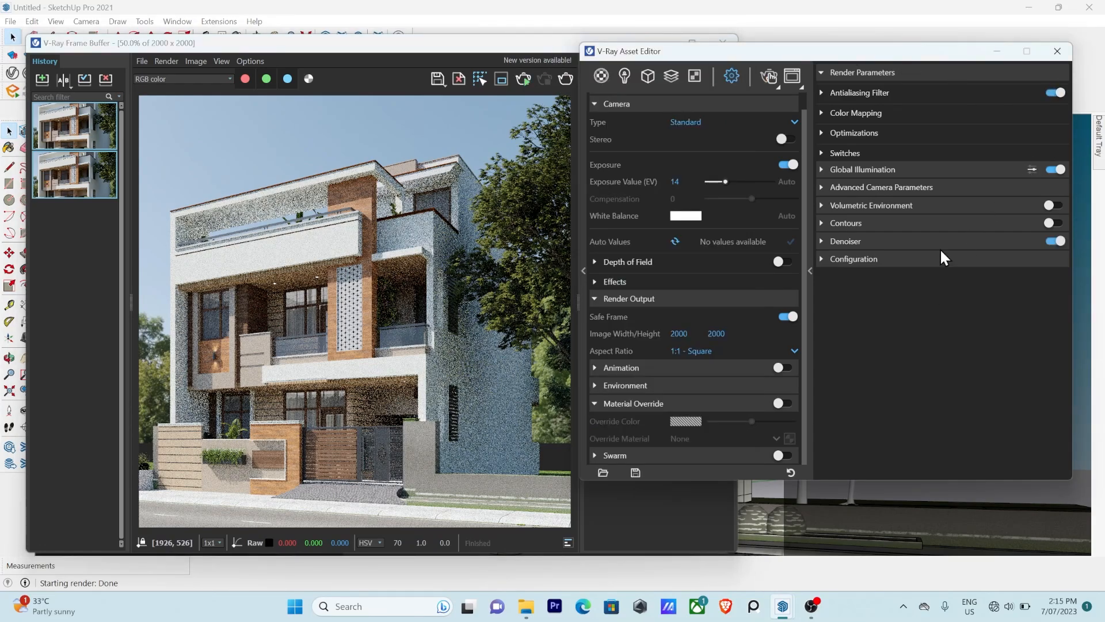
# Expand the Color Mapping settings and add an Exposure layer with Highlight Burn 1.000 to the frame buffer's display corrections.
pyautogui.click(822, 113)
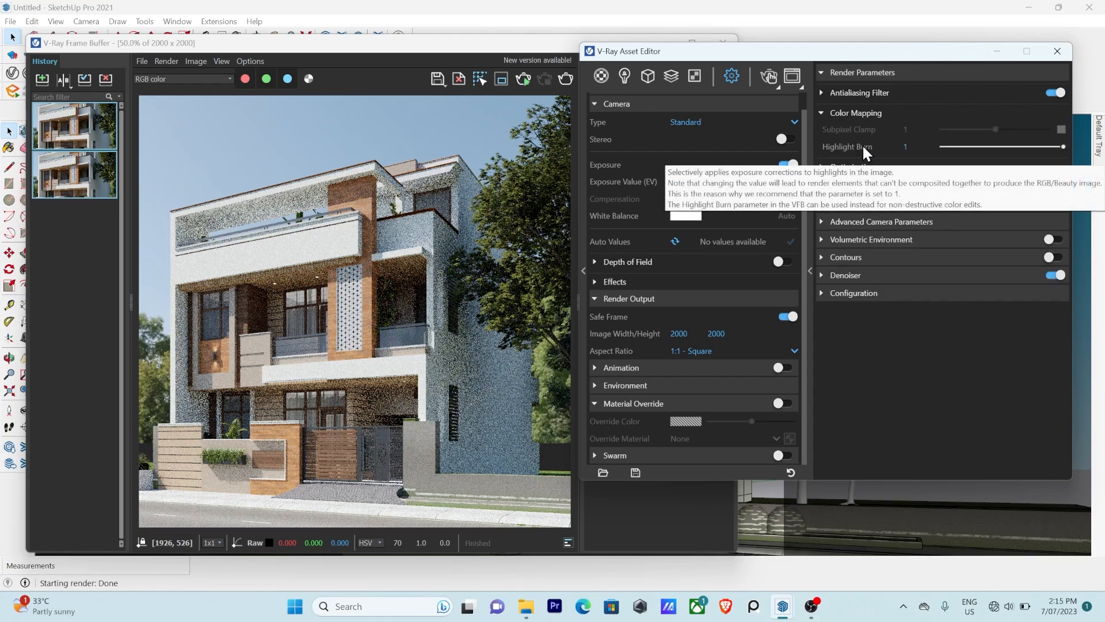
pyautogui.click(441, 39)
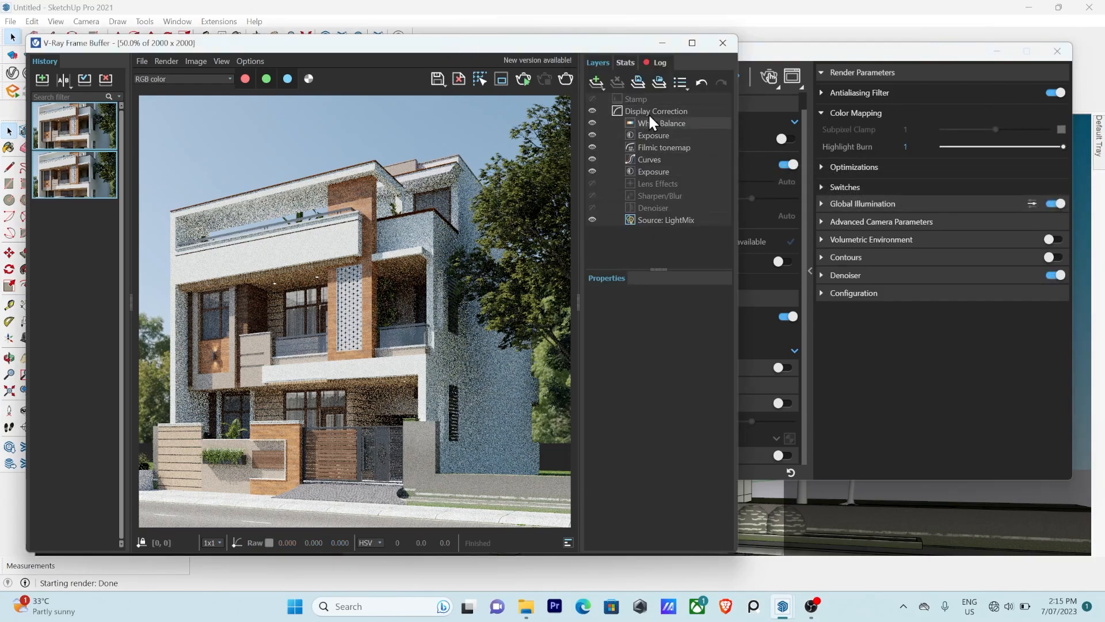
pyautogui.click(597, 82)
pyautogui.click(621, 185)
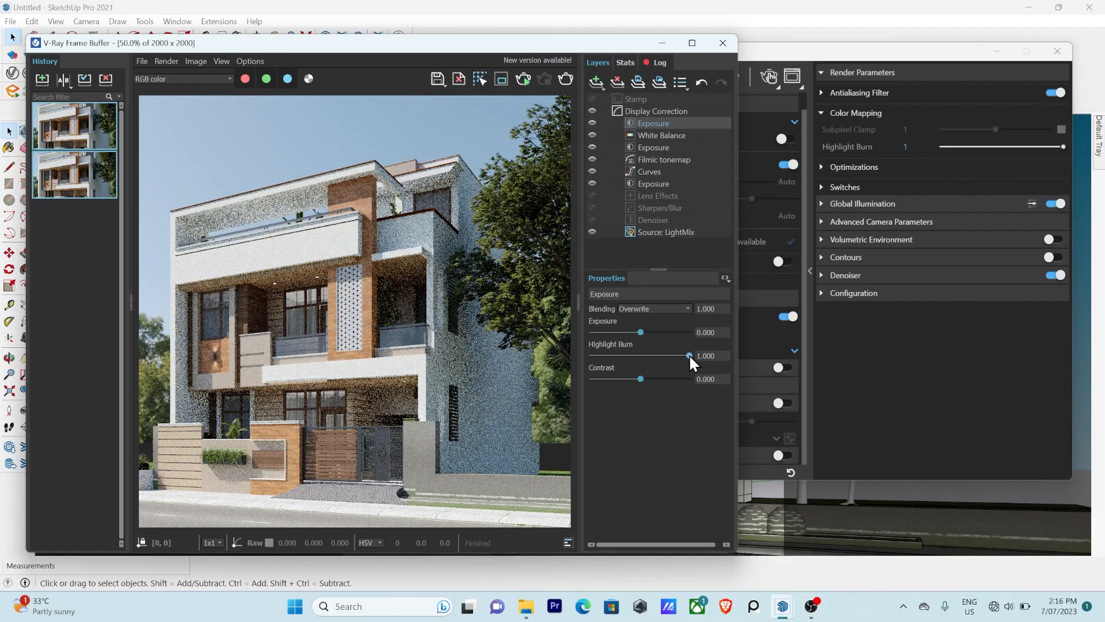
pyautogui.moveTo(690, 355)
pyautogui.mouseDown()
pyautogui.moveTo(652, 353)
pyautogui.moveTo(708, 353)
pyautogui.mouseUp()
# Expand the Global Illumination and Render settings and turn off Interactive rendering.
pyautogui.click(820, 205)
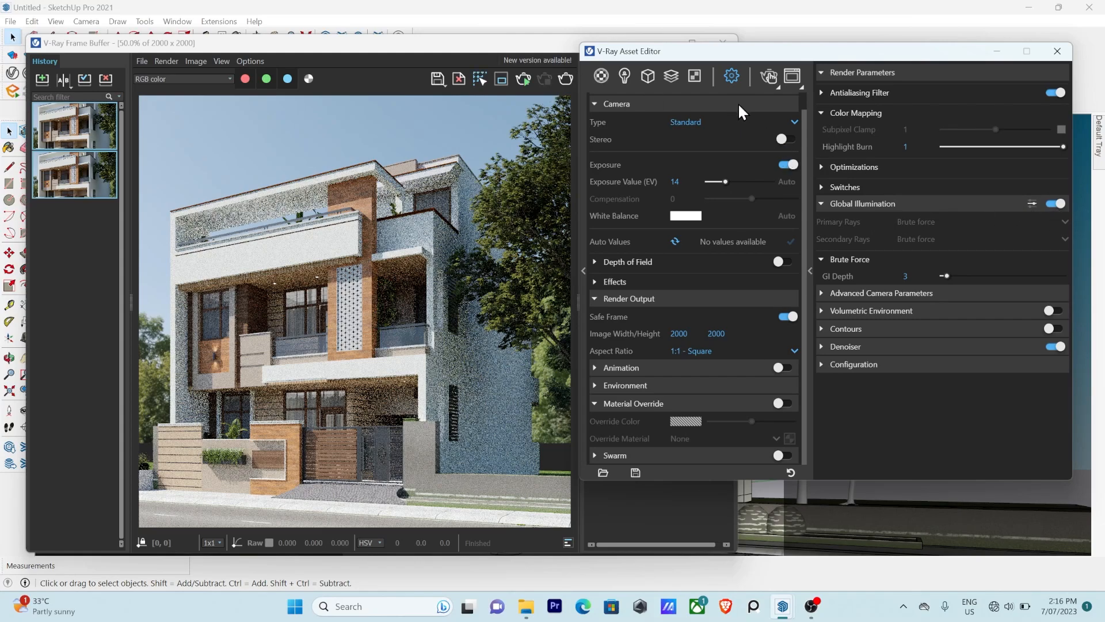
pyautogui.scroll(1, 745, 127)
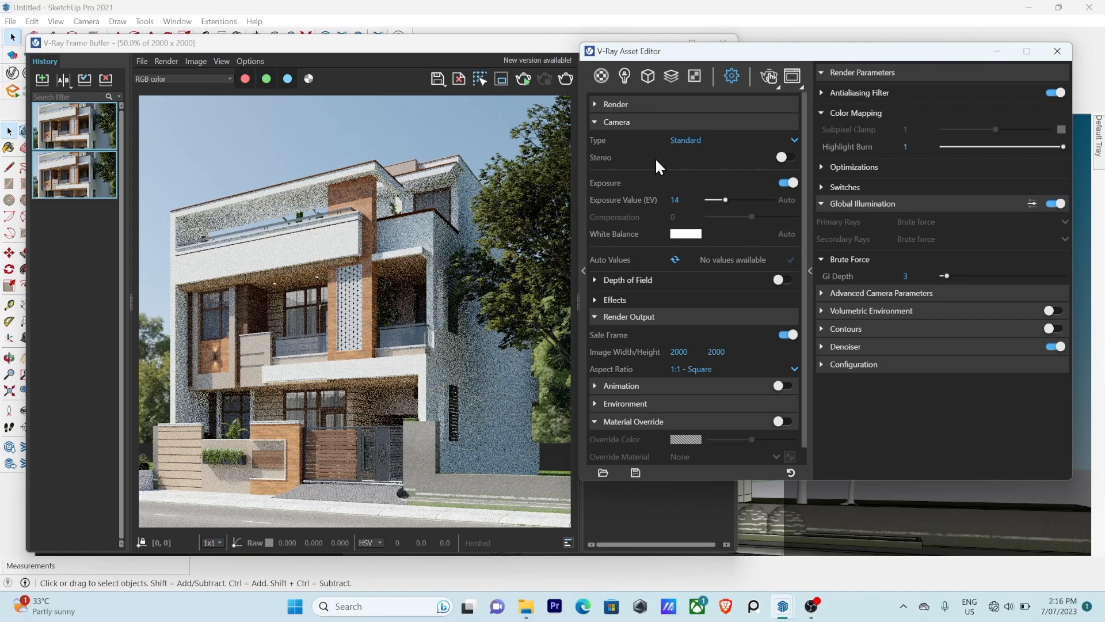
pyautogui.click(597, 106)
pyautogui.click(783, 139)
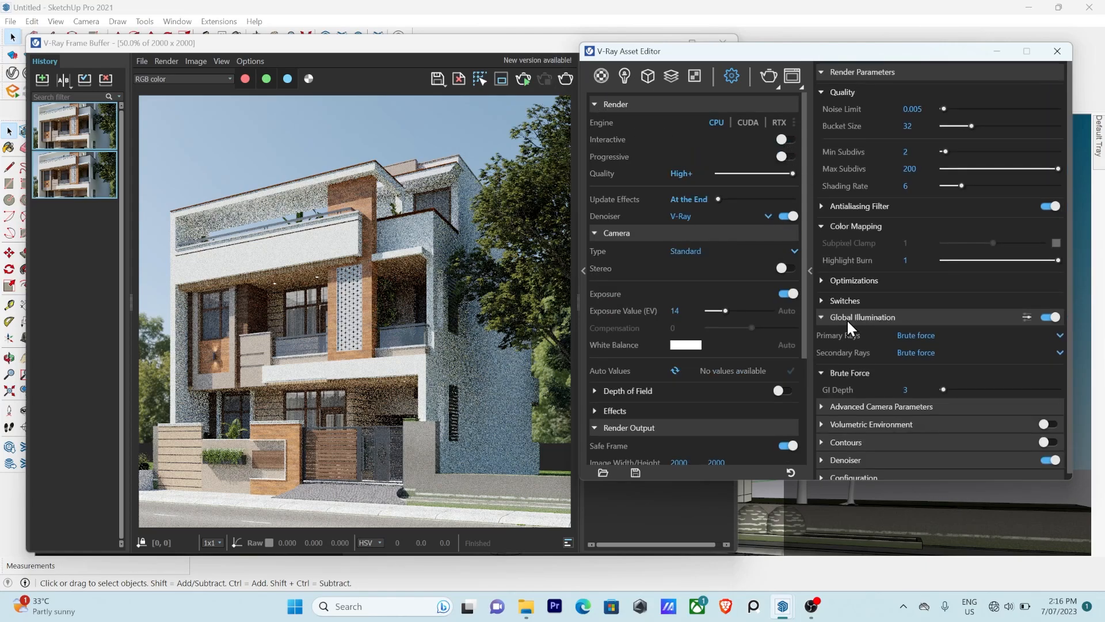
# Look through the Primary and Secondary Rays options, leaving both at Brute force, and collapse the Global Illumination settings.
pyautogui.scroll(-1, 846, 329)
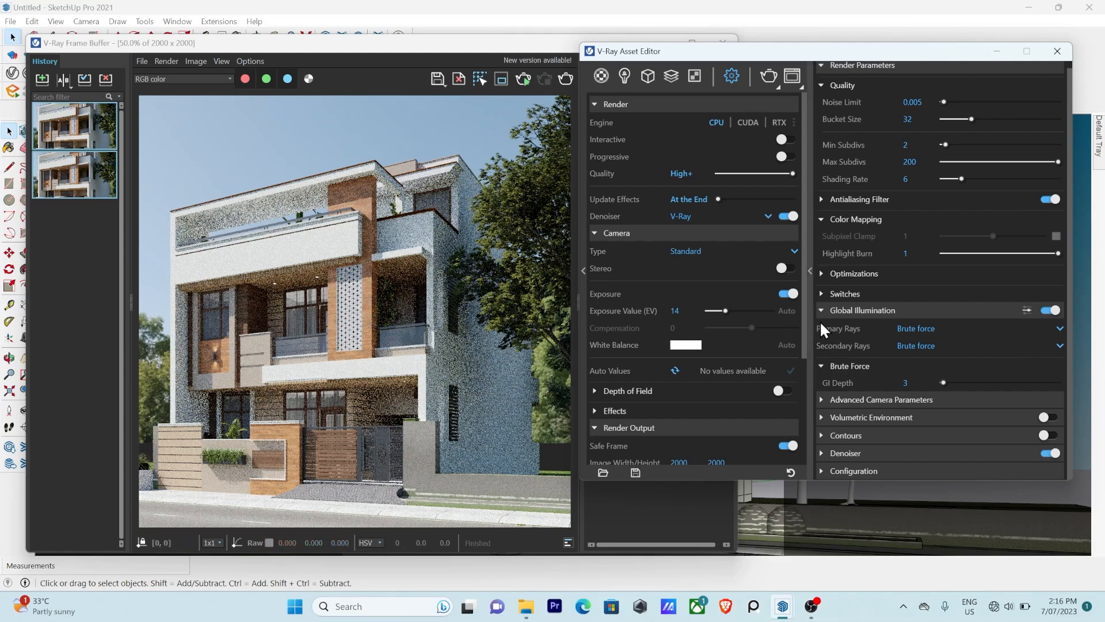
pyautogui.click(921, 327)
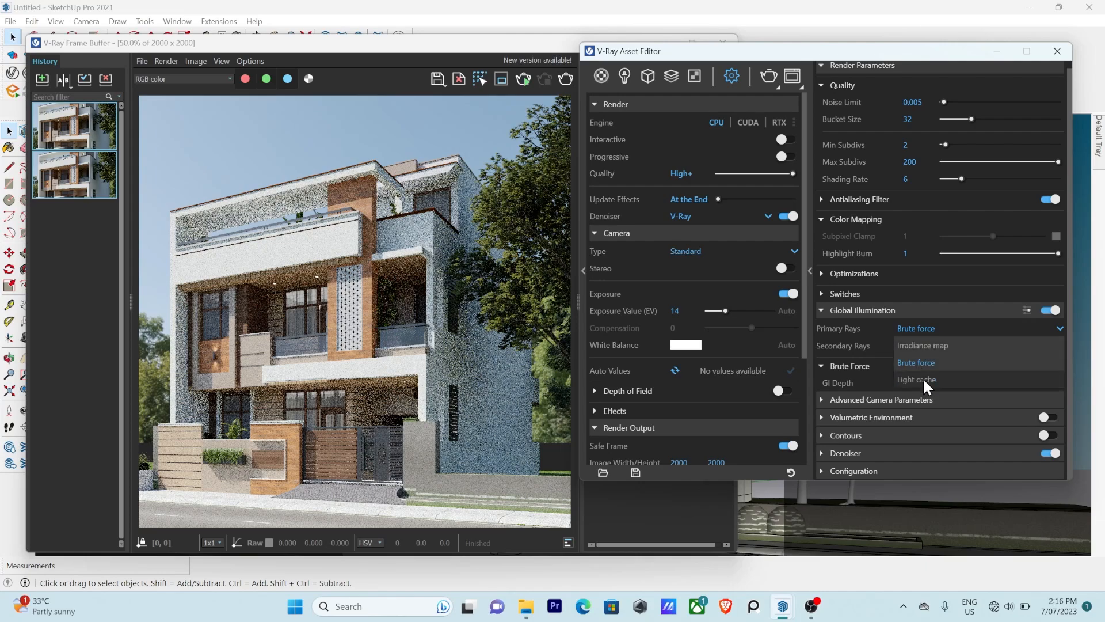
pyautogui.click(909, 364)
pyautogui.click(907, 344)
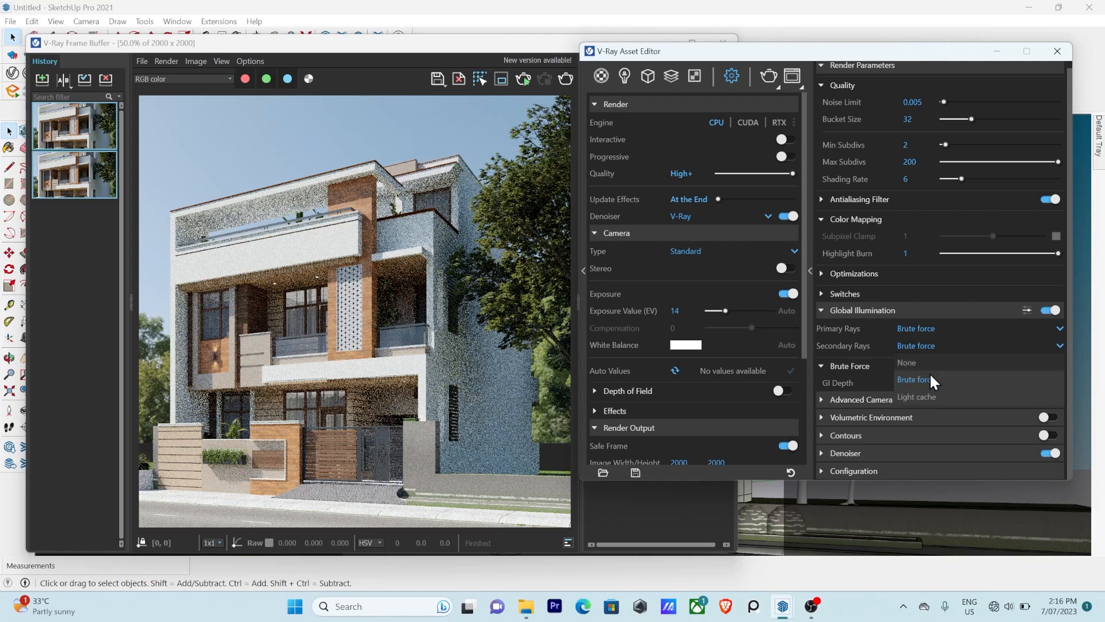
pyautogui.click(880, 342)
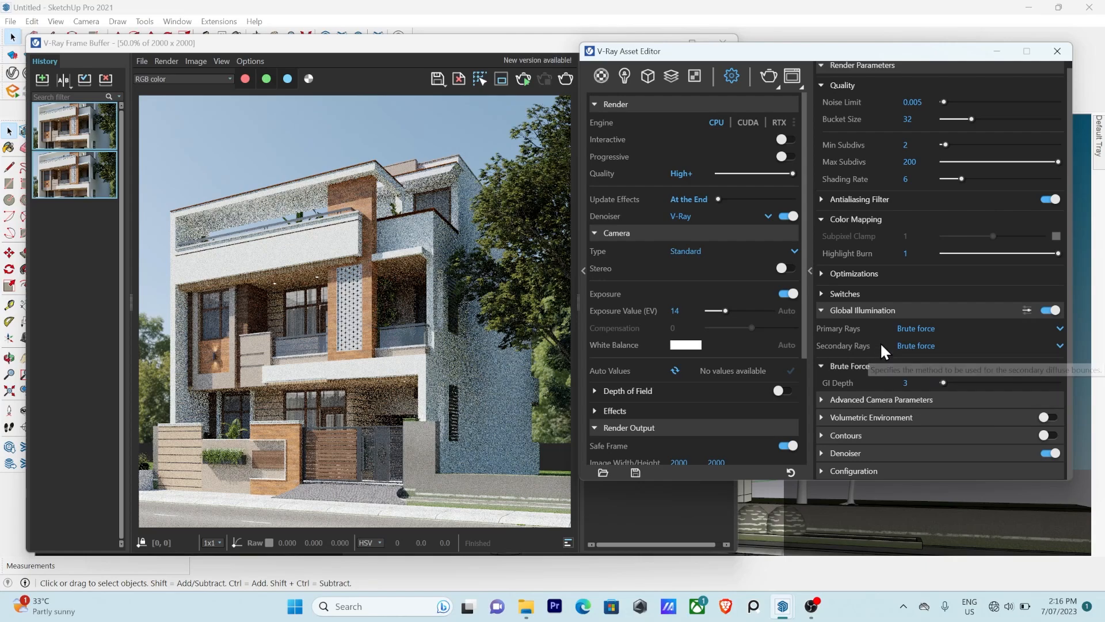
pyautogui.click(819, 311)
# Look at film sensitivity, aperture and shutter speed in the Advanced Camera Parameters, and collapse the section again.
pyautogui.click(824, 338)
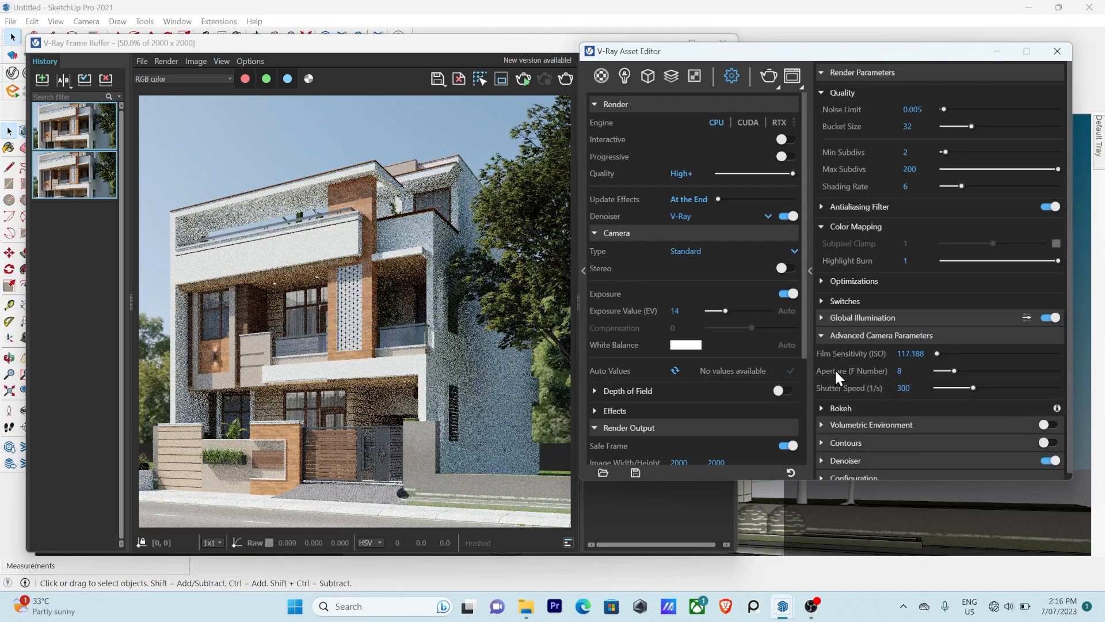
pyautogui.moveTo(862, 393)
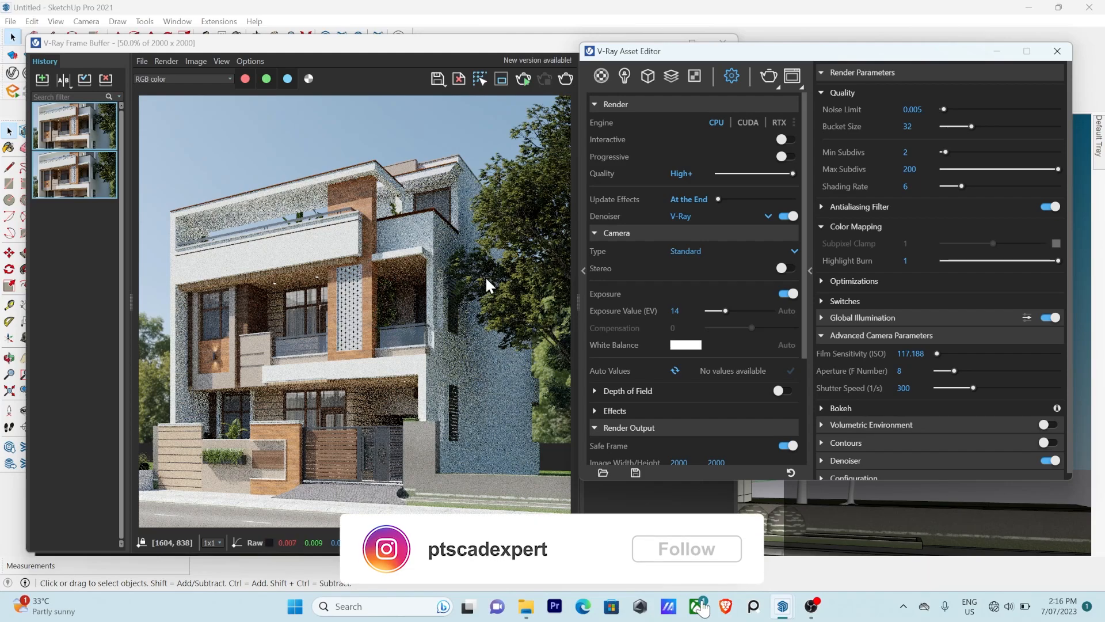
pyautogui.click(823, 335)
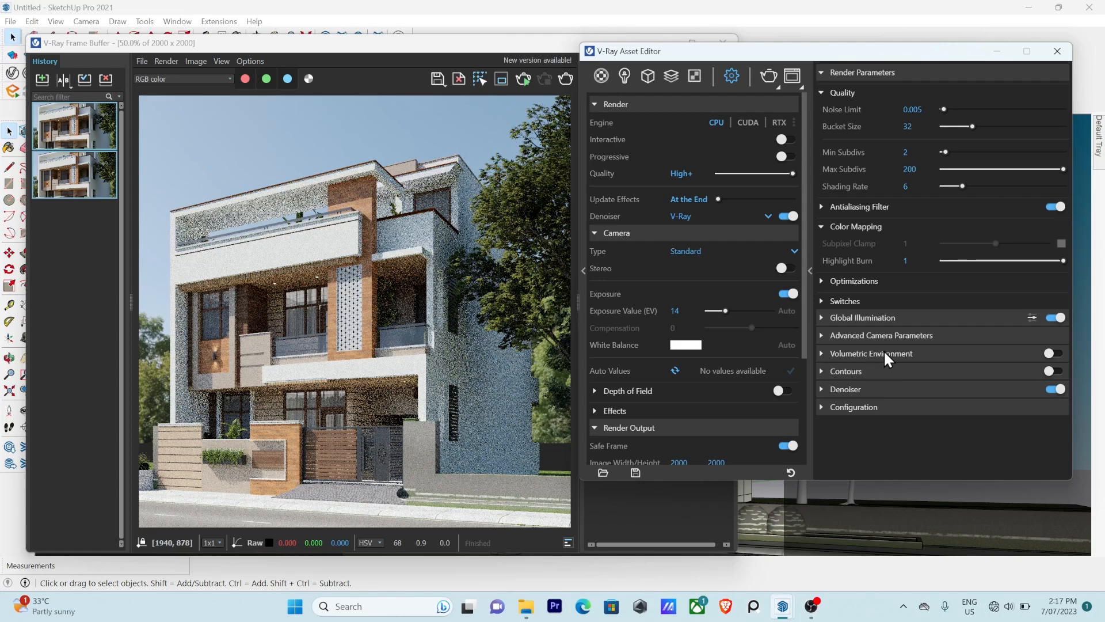
# Look through the Contours, Denoiser and Configuration settings, collapsing each section again.
pyautogui.click(825, 375)
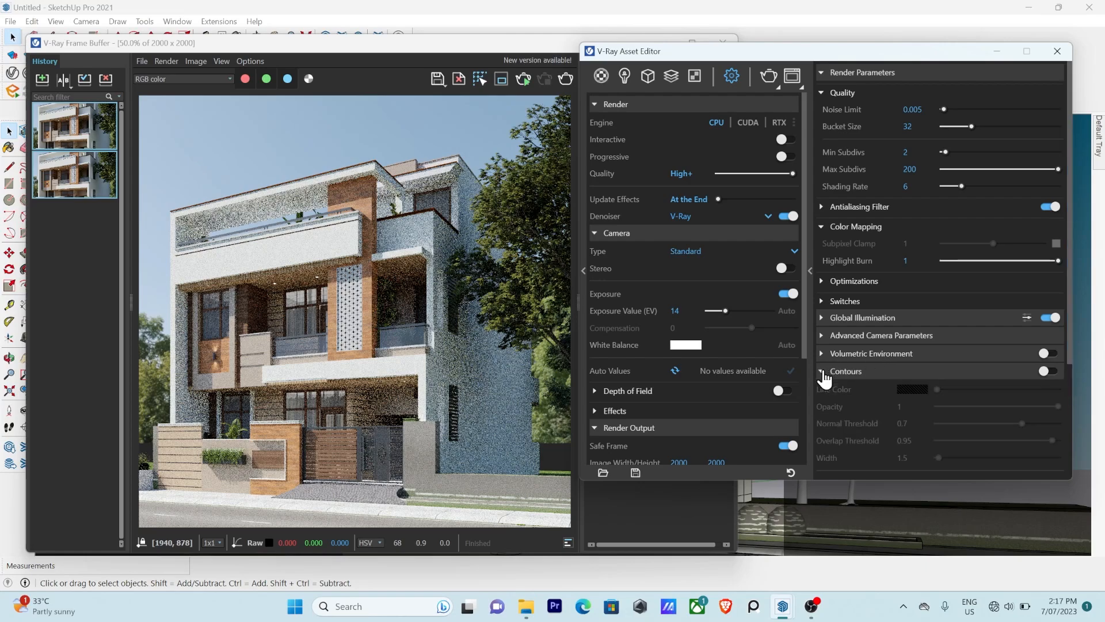
pyautogui.click(824, 377)
pyautogui.click(821, 395)
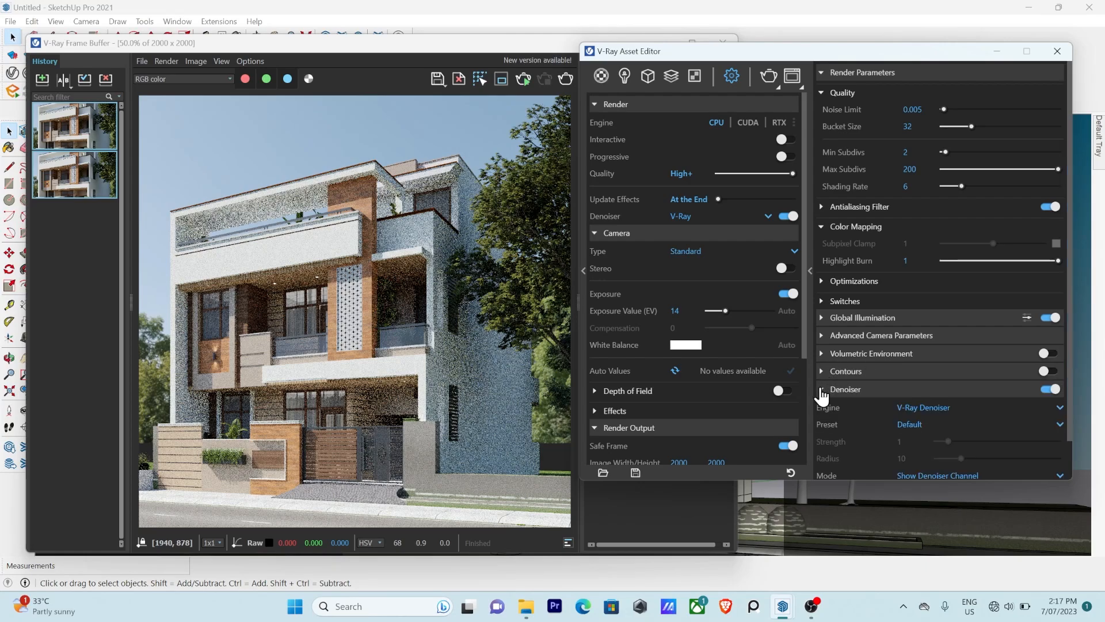
pyautogui.click(822, 397)
pyautogui.click(821, 409)
pyautogui.scroll(-3, 878, 399)
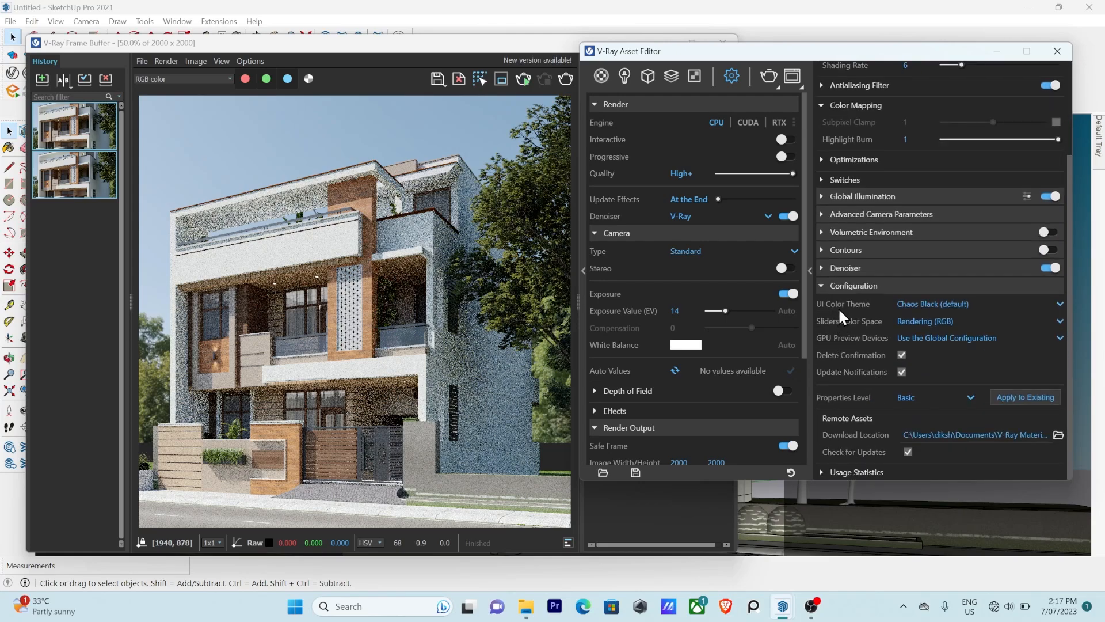
pyautogui.click(824, 288)
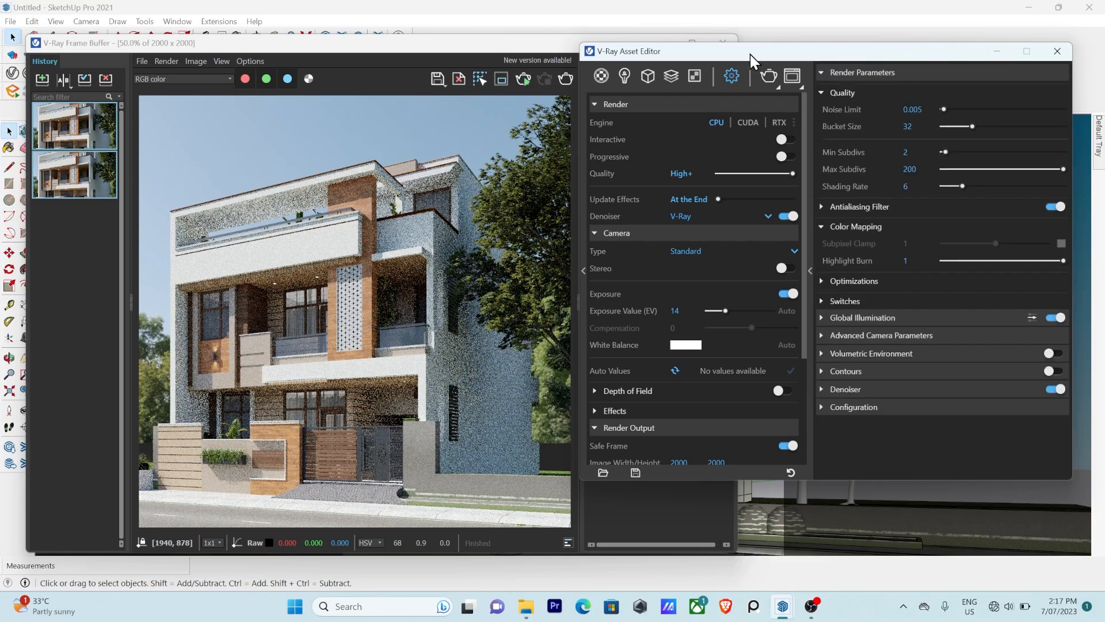
# Adjust the render quality settings to Max Subdivs 100 and start the non-interactive render of the house.
pyautogui.moveTo(751, 54); pyautogui.dragTo(670, 51)
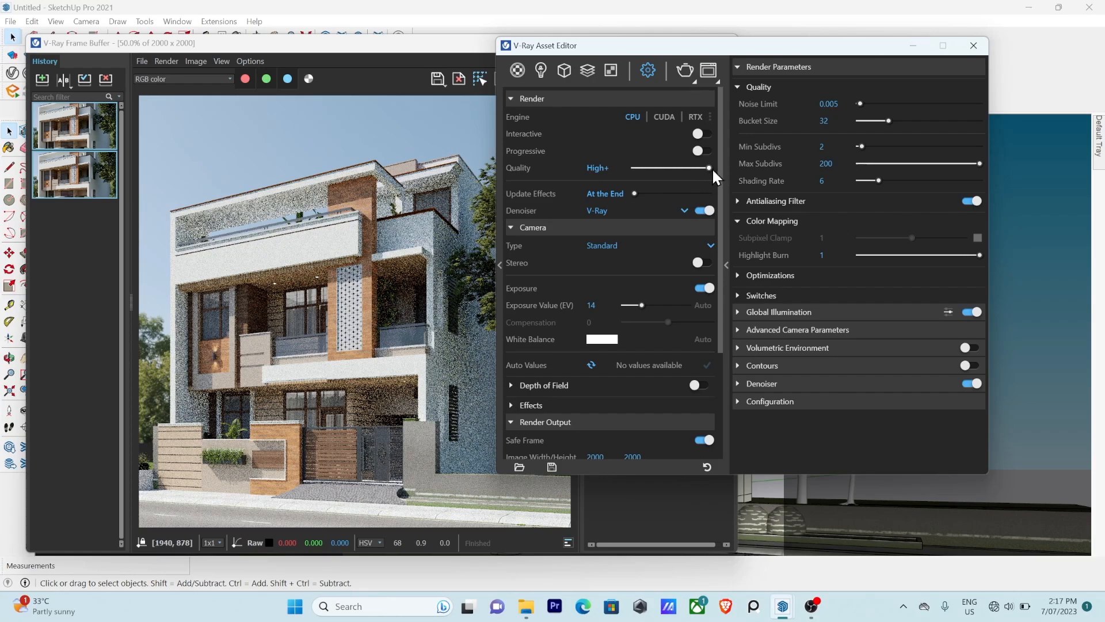
pyautogui.moveTo(710, 167)
pyautogui.mouseDown()
pyautogui.moveTo(685, 171)
pyautogui.moveTo(730, 176)
pyautogui.mouseUp()
pyautogui.scroll(-3, 599, 406)
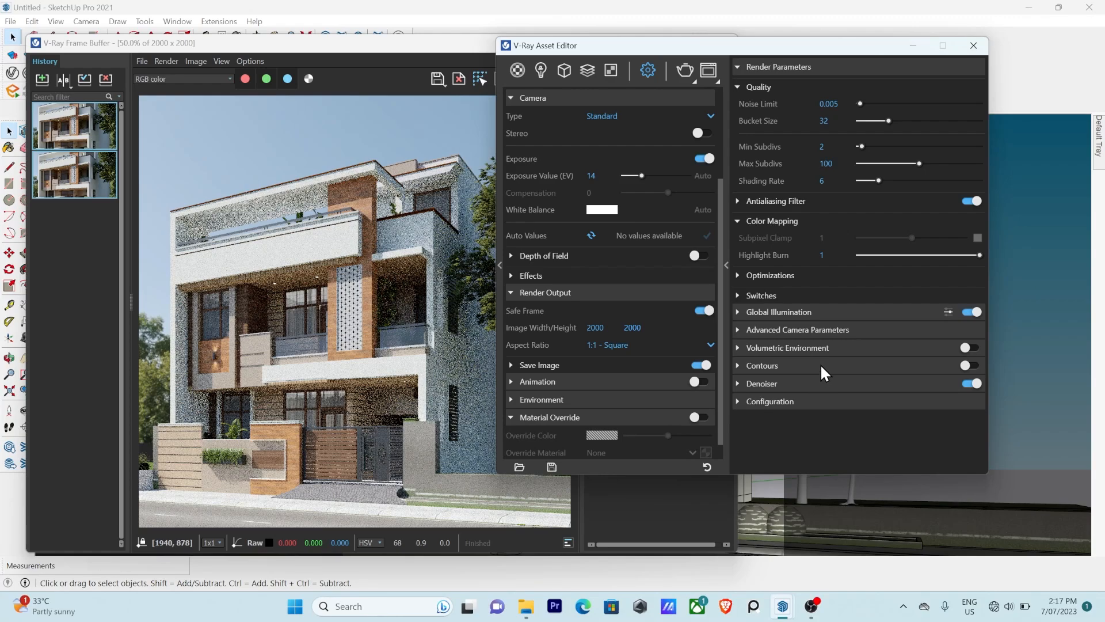
pyautogui.click(689, 69)
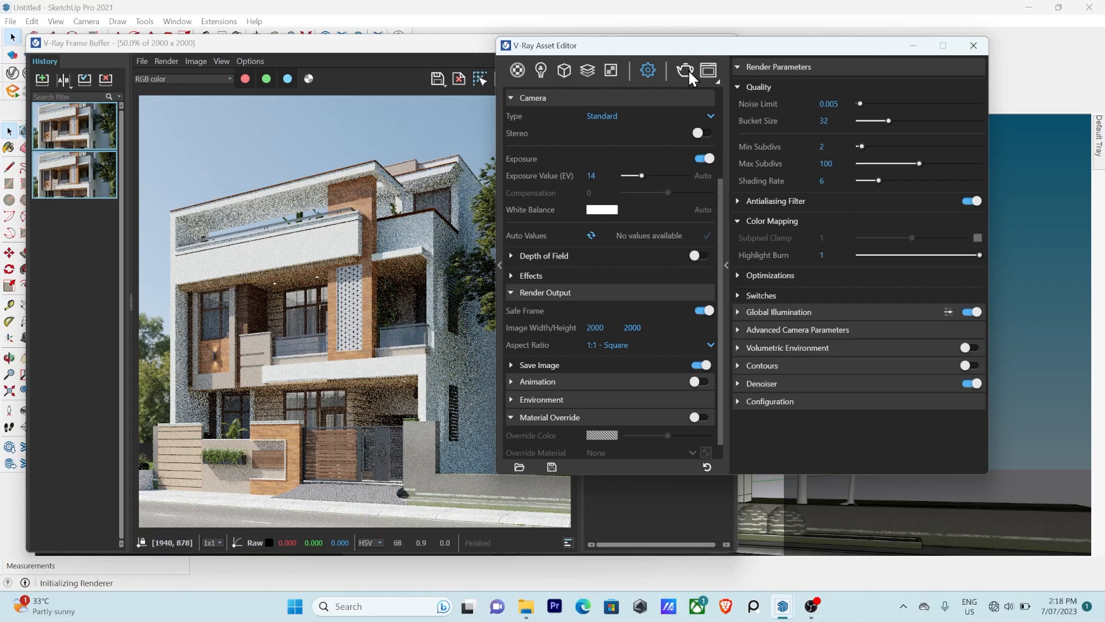